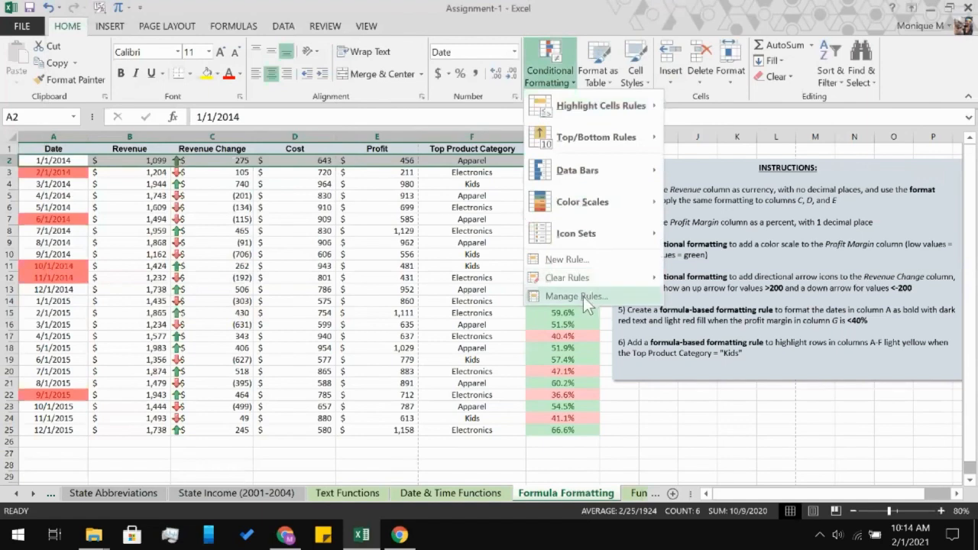
Extend the range of the "Kids" conditional formatting rule to =$A$2:$F$25
click(583, 296)
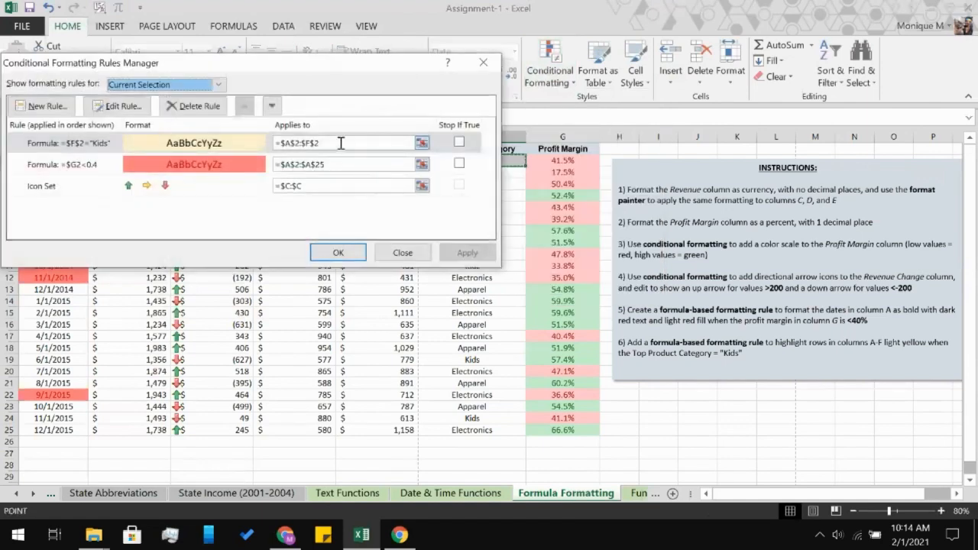
click(348, 146)
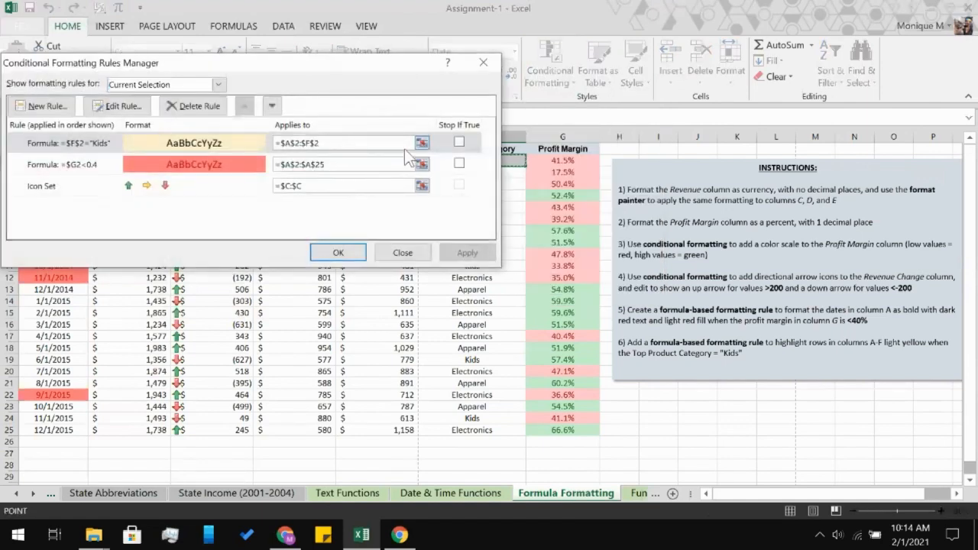
key(BackSpace)
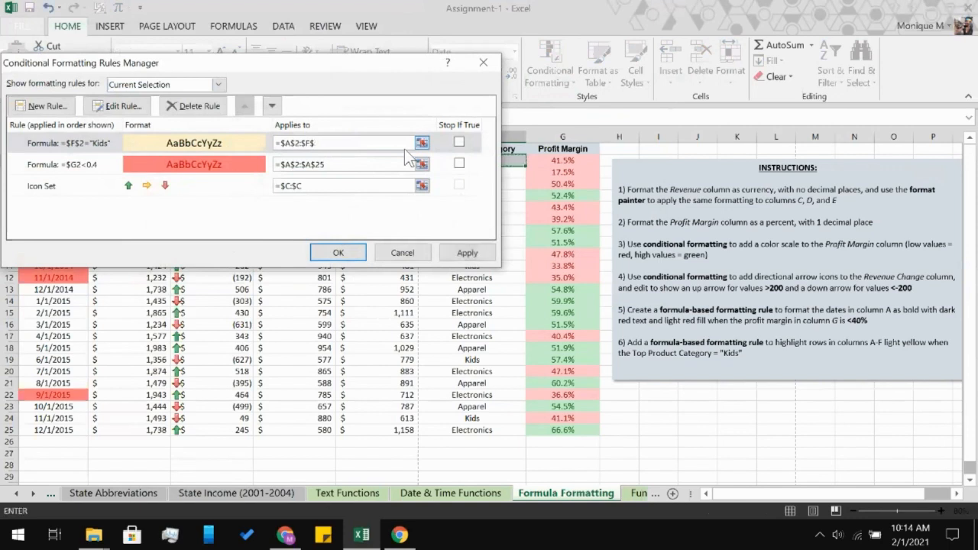
text(25)
Change the "Kids" rule's formula to =$F2="Kids" with a relative row reference and apply the rule changes
click(106, 110)
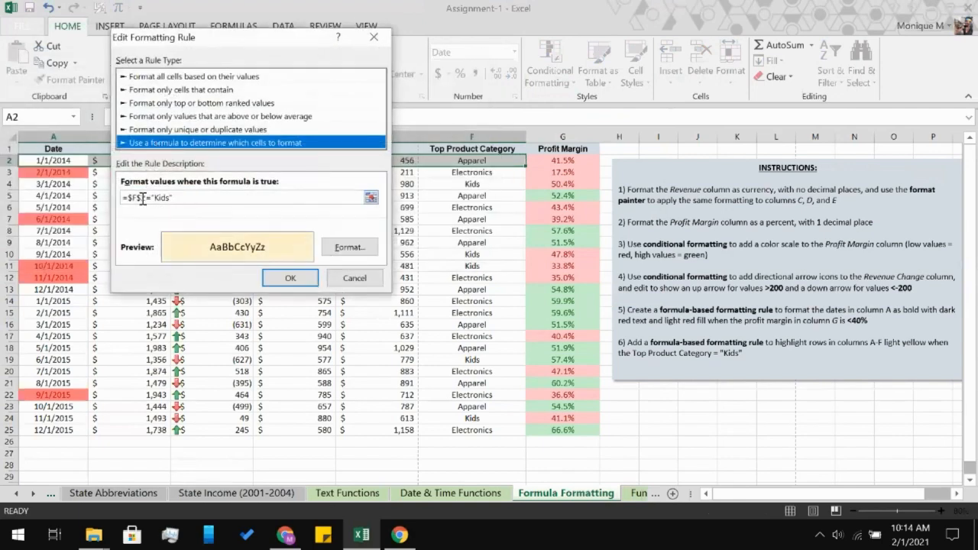
click(142, 198)
key(BackSpace)
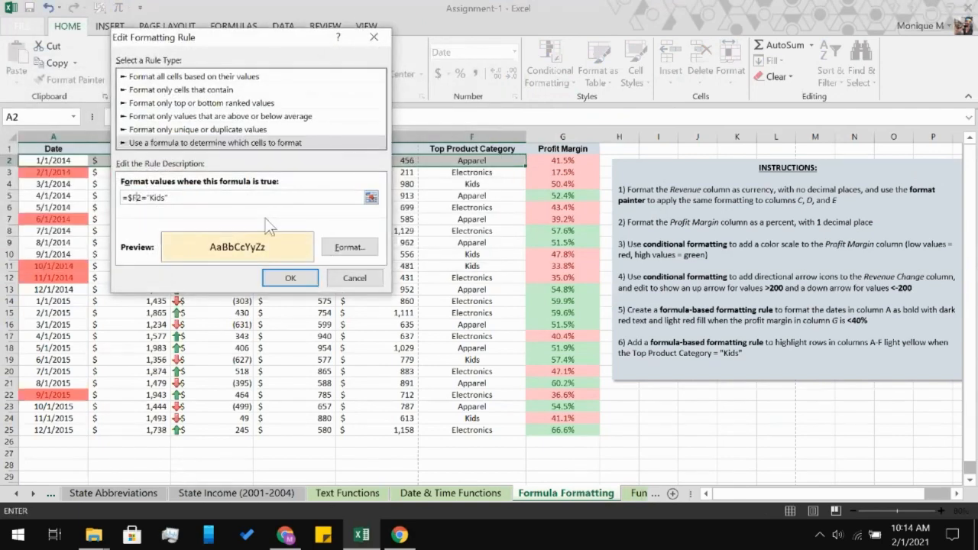
click(304, 277)
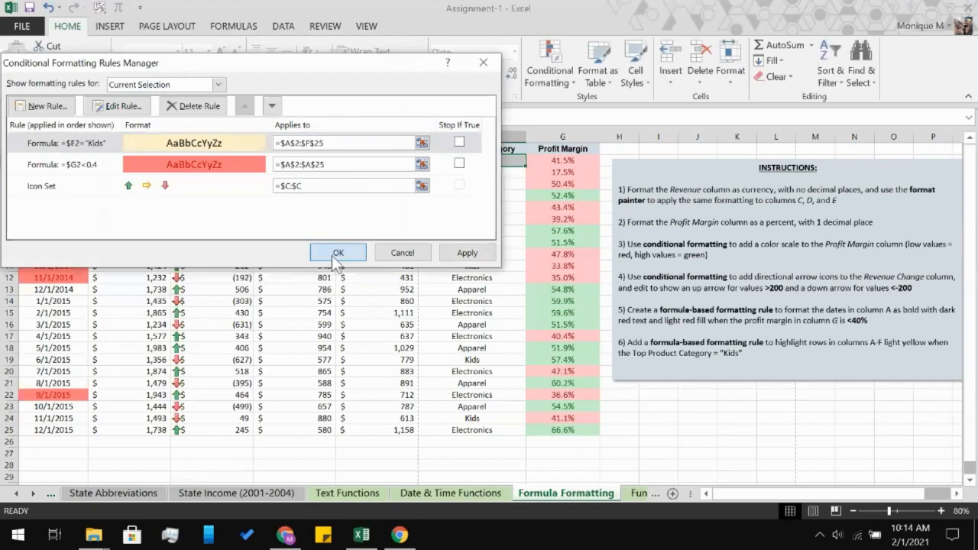
click(334, 252)
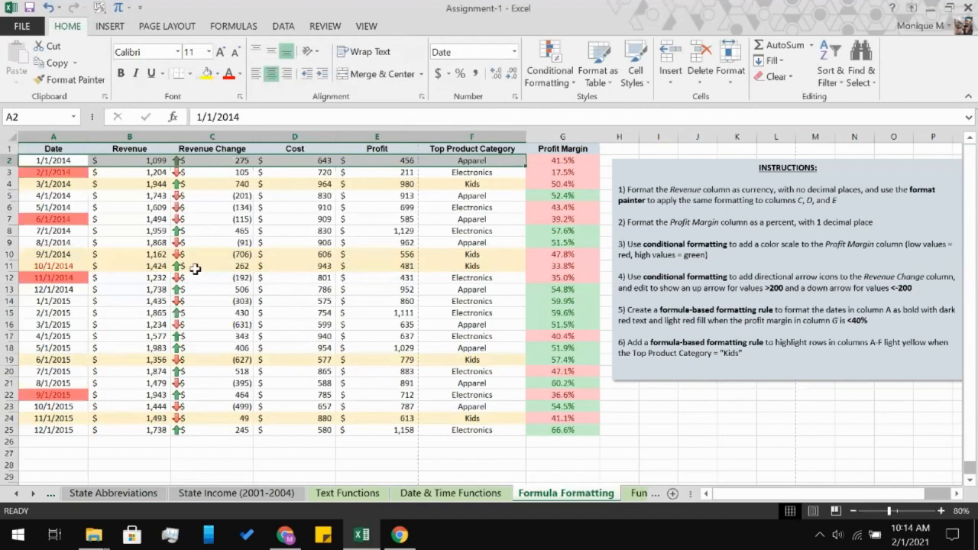
Shorten the category in cell F4 to "Ki" to test the row highlighting rule
click(471, 205)
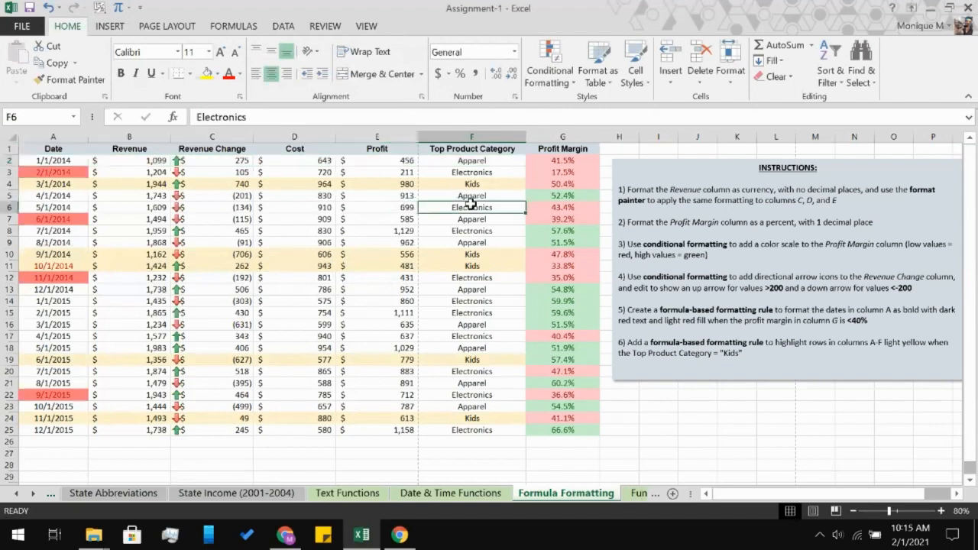
click(471, 185)
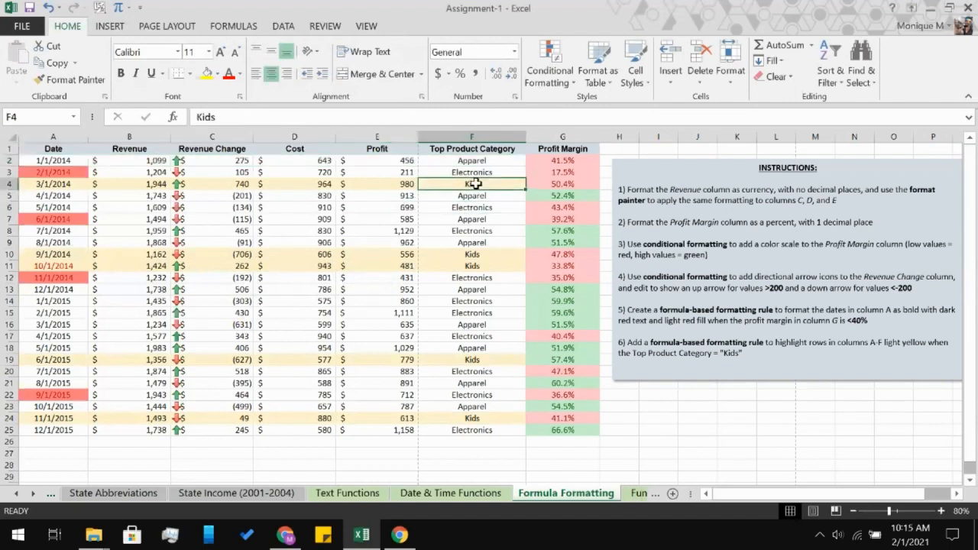
click(432, 117)
key(BackSpace)
key(BackSpace)
key(Return)
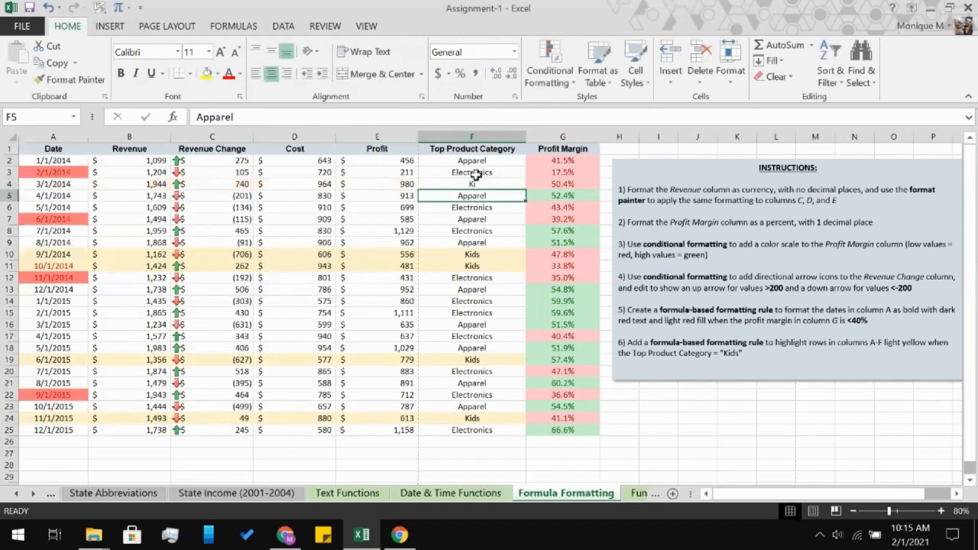
Restore the category in cell F4 to "Kids"
drag(473, 184, 470, 118)
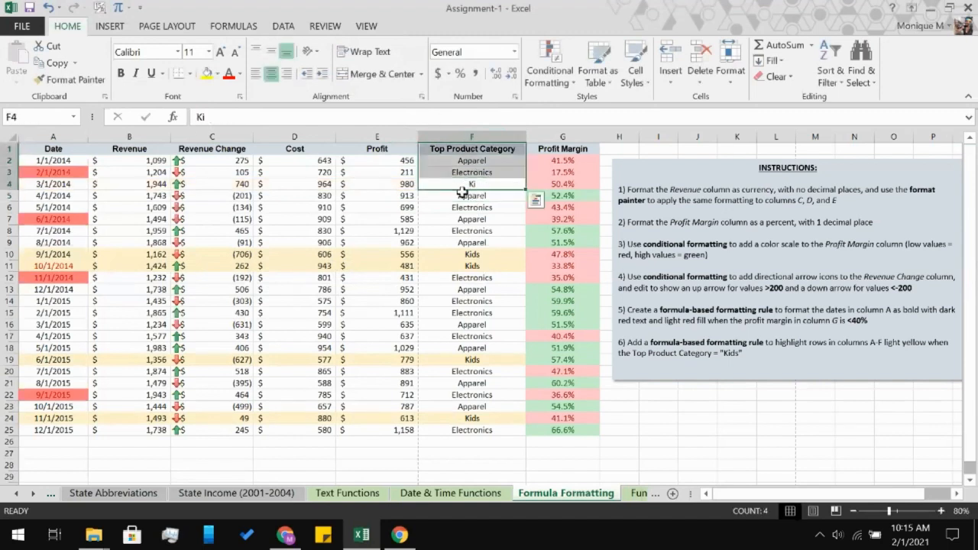
click(464, 185)
click(475, 114)
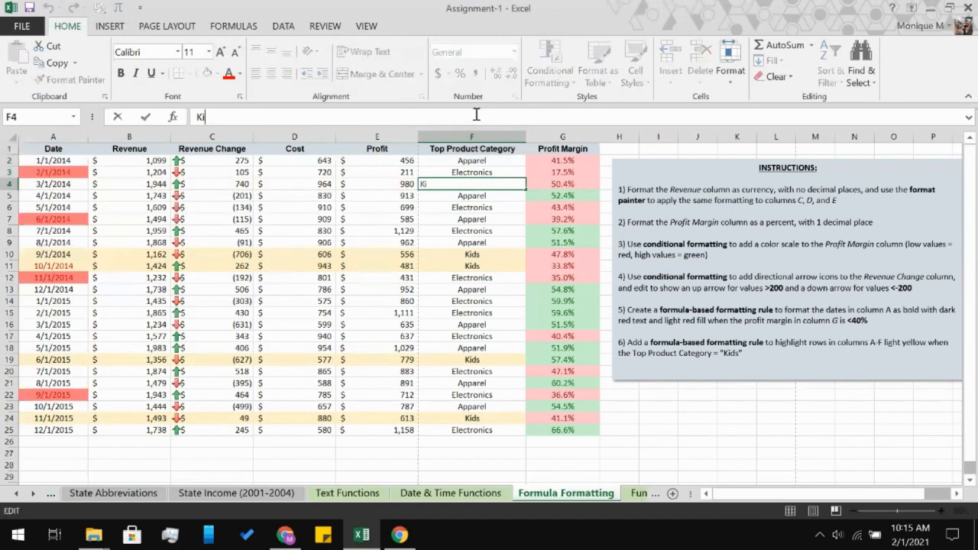
text(ds)
key(Return)
Replace the product category in cell F2 with "kids"
click(496, 160)
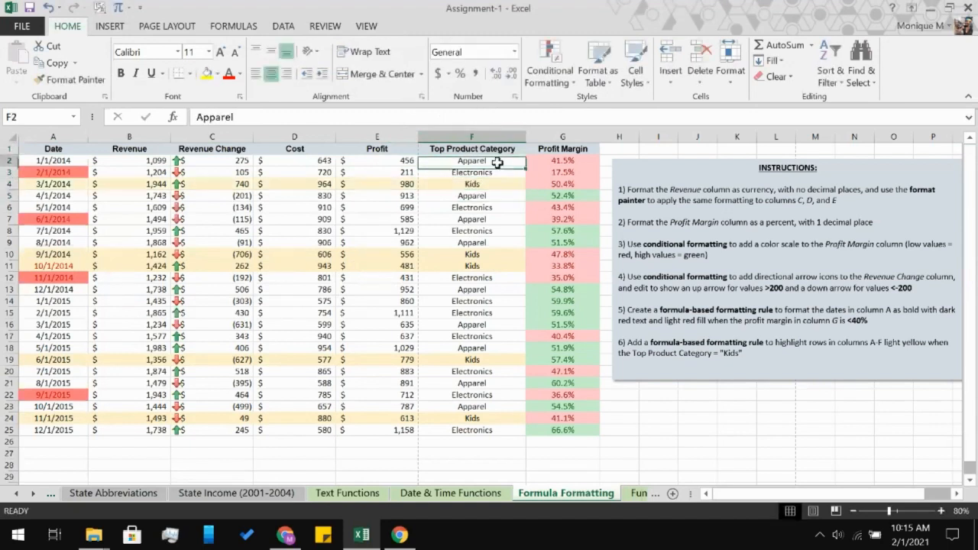
click(359, 120)
key(BackSpace)
key(BackSpace)
key(BackSpace)
key(BackSpace)
key(BackSpace)
key(BackSpace)
key(BackSpace)
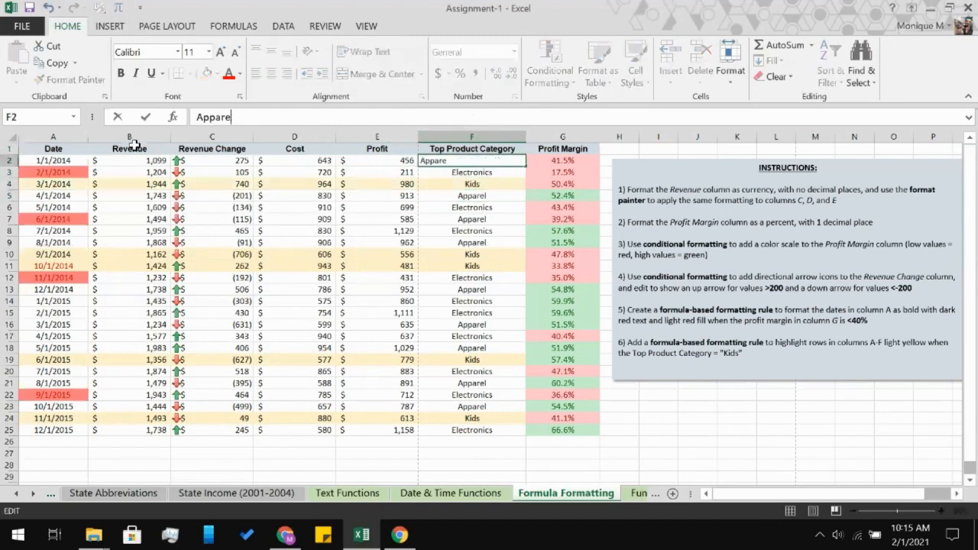
text(kids)
key(Return)
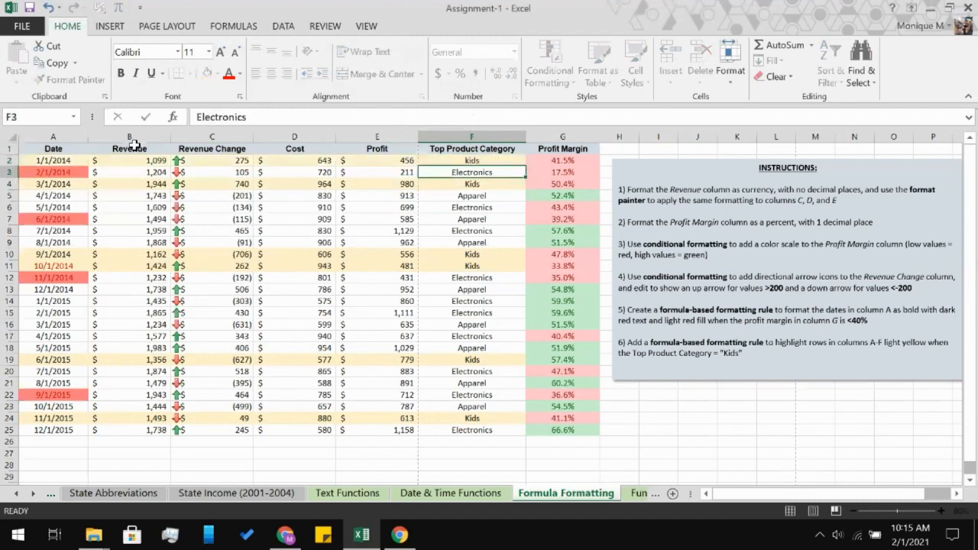
click(246, 346)
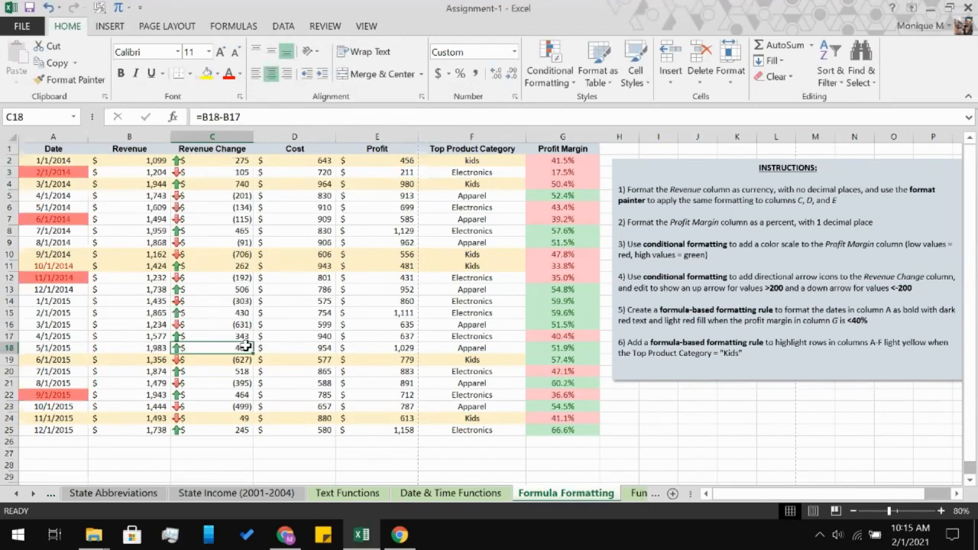
click(530, 72)
click(530, 71)
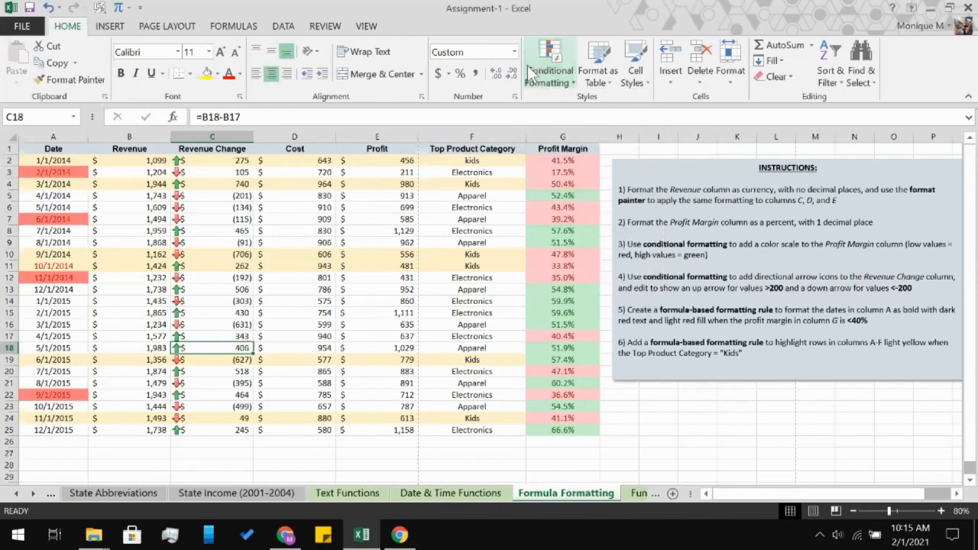
click(324, 337)
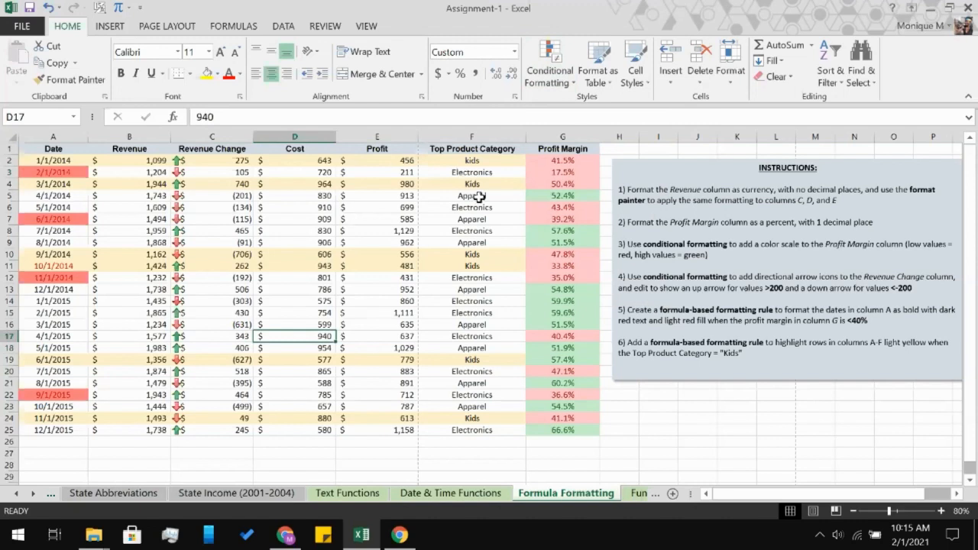
Check which conditional formatting rules apply to cell F11, and close the rules list without changes
click(476, 266)
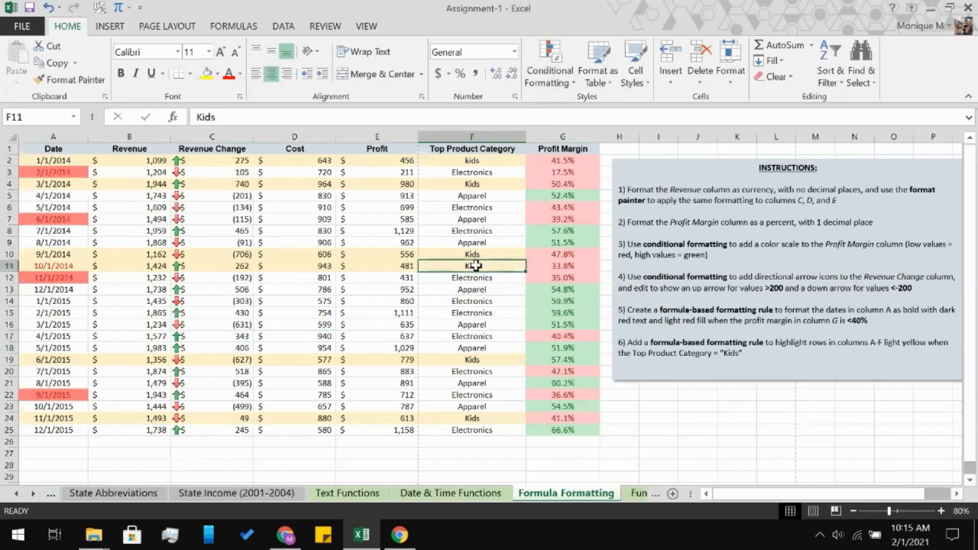
click(561, 61)
click(556, 294)
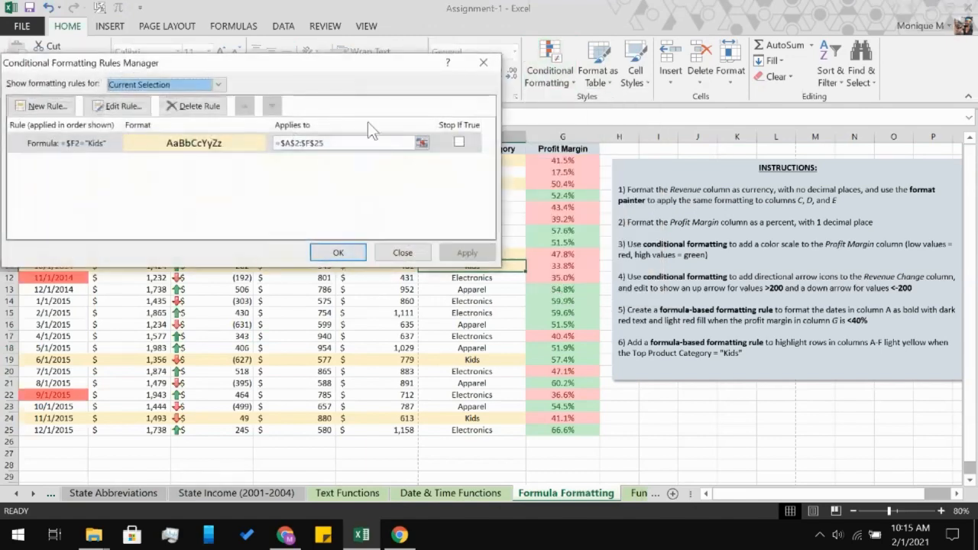
click(483, 63)
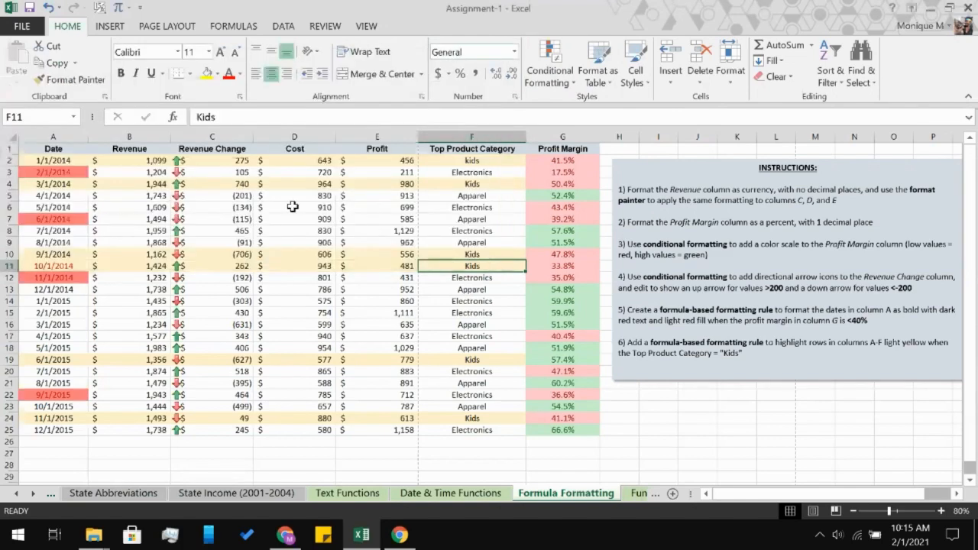
For date cell A11, move the =$F2="Kids" rule below the =$G2<0.4 rule and apply the new order
click(47, 264)
click(549, 61)
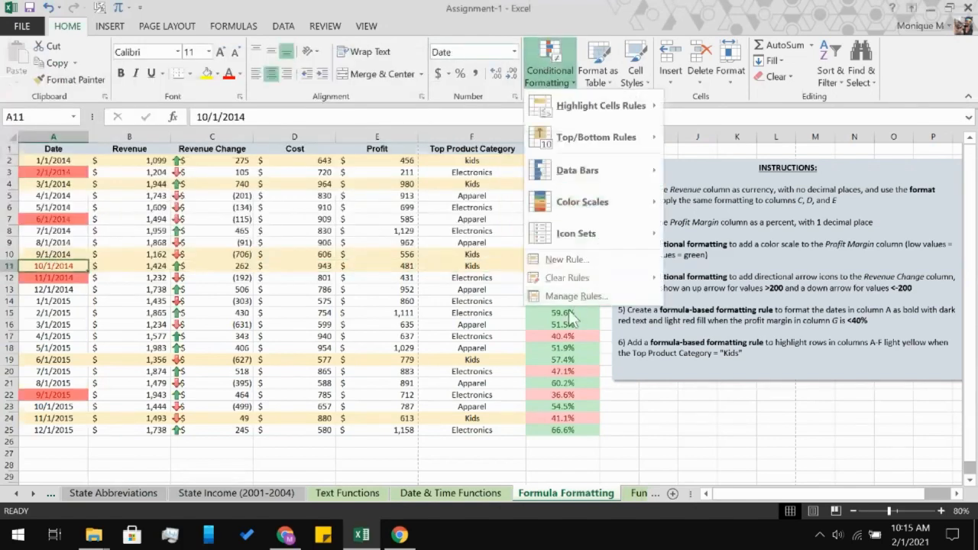
click(571, 298)
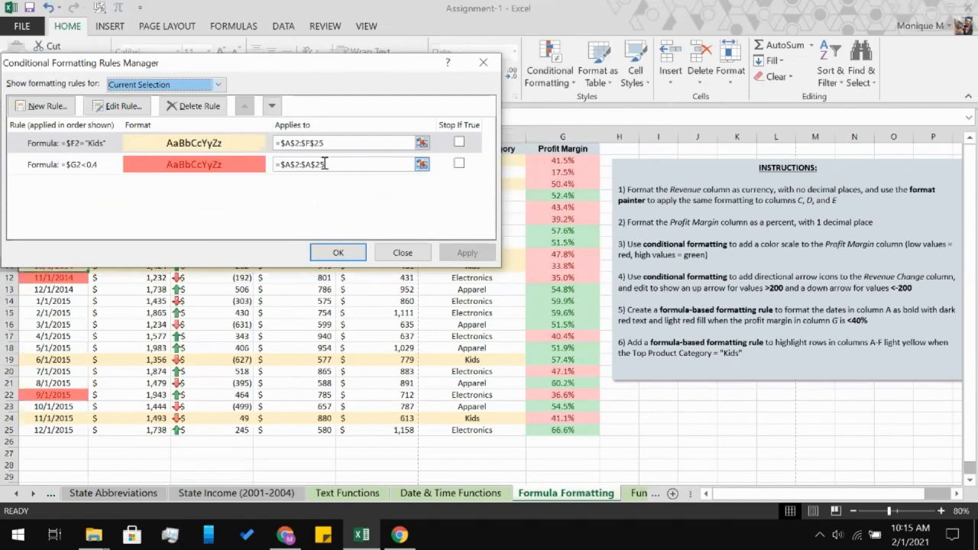
click(272, 107)
click(353, 256)
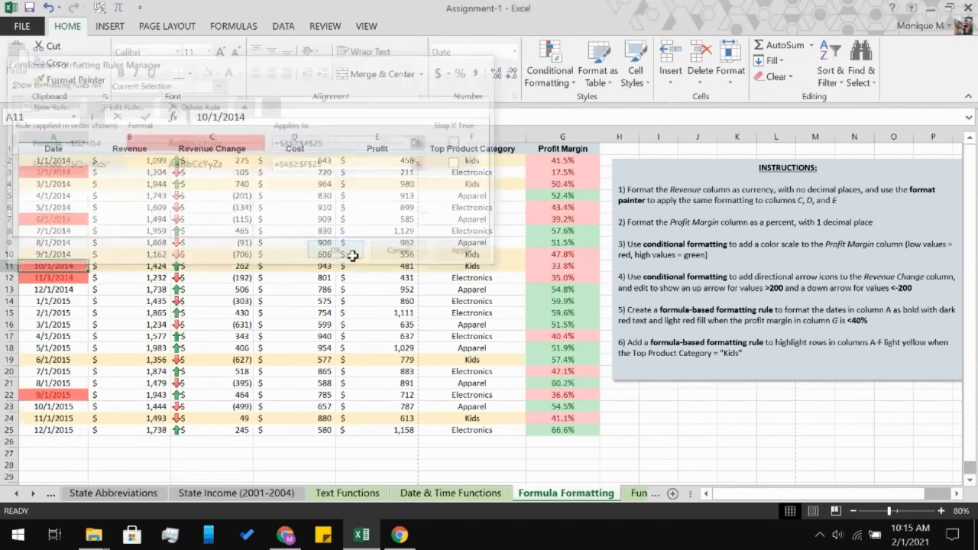
click(353, 304)
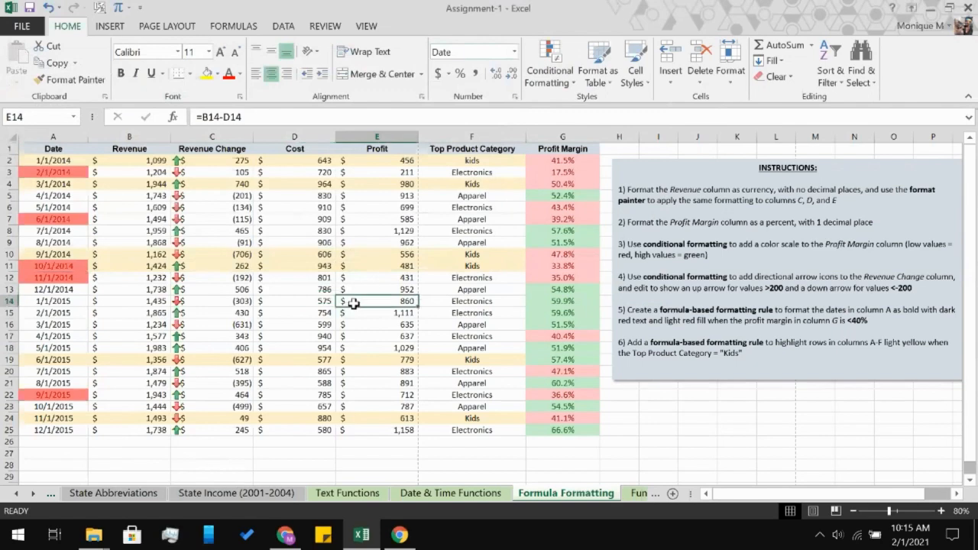
Select the whole sheet and delete the icon set rule on column C from its conditional formatting rules
click(4, 136)
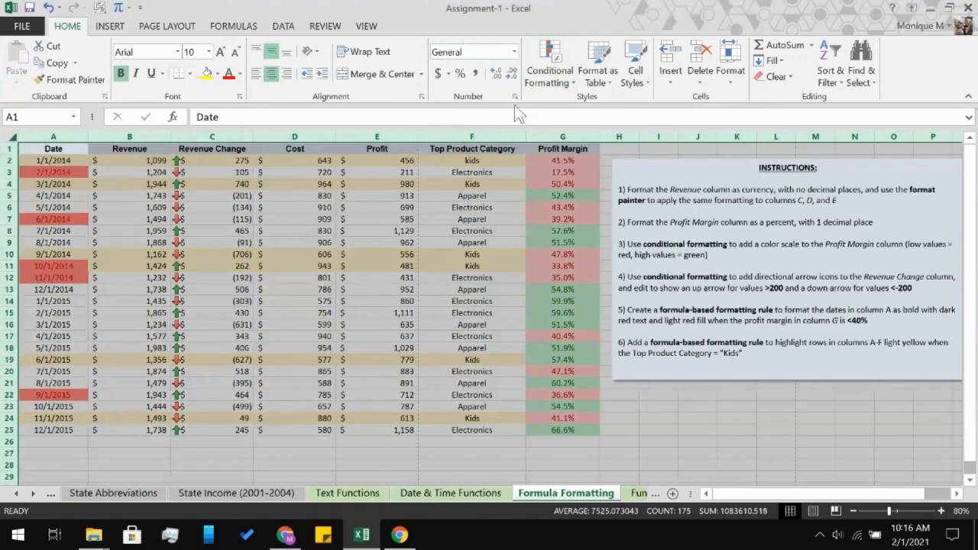
click(542, 75)
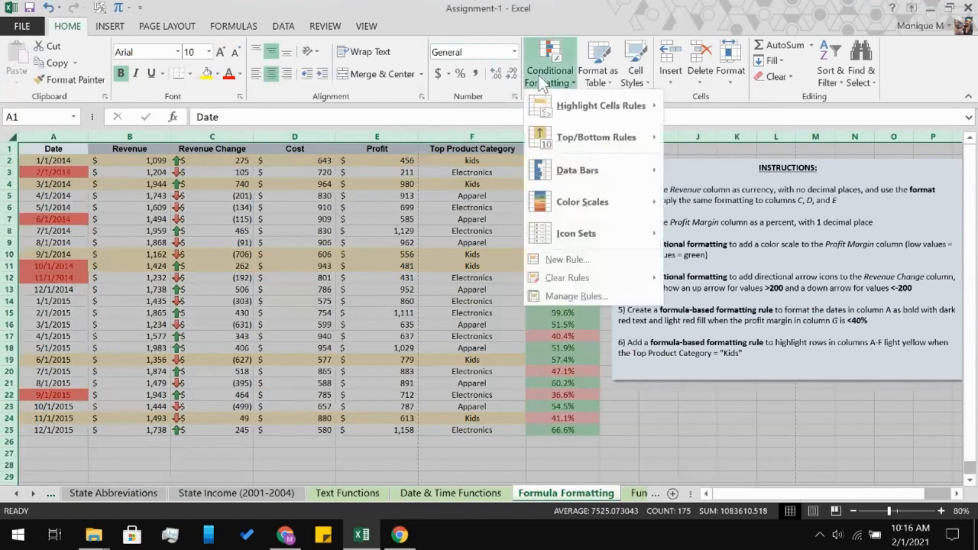
click(593, 294)
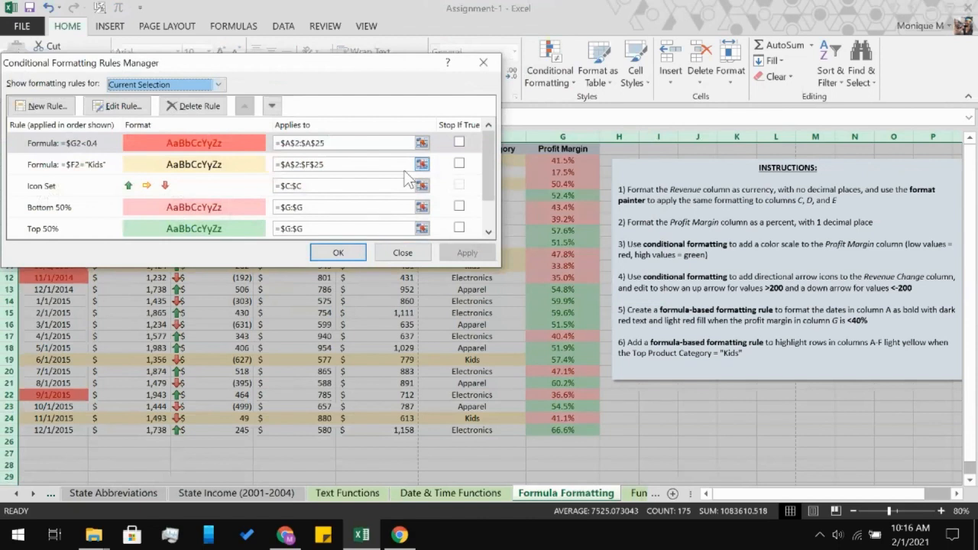
click(164, 162)
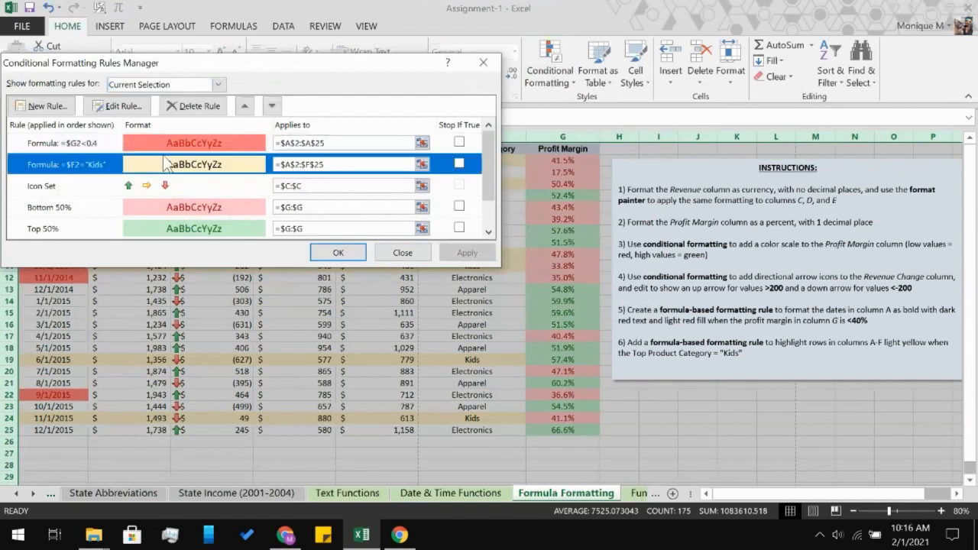
click(182, 194)
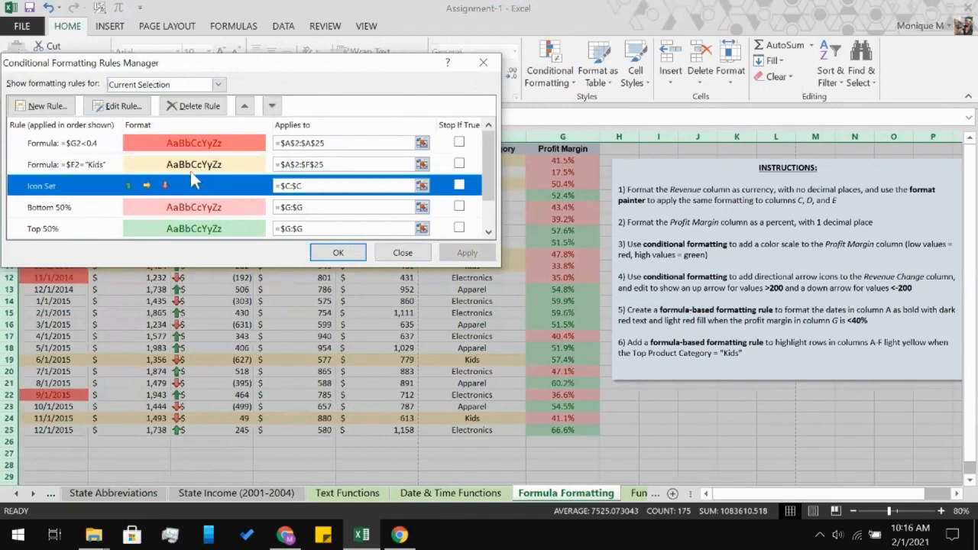
click(192, 105)
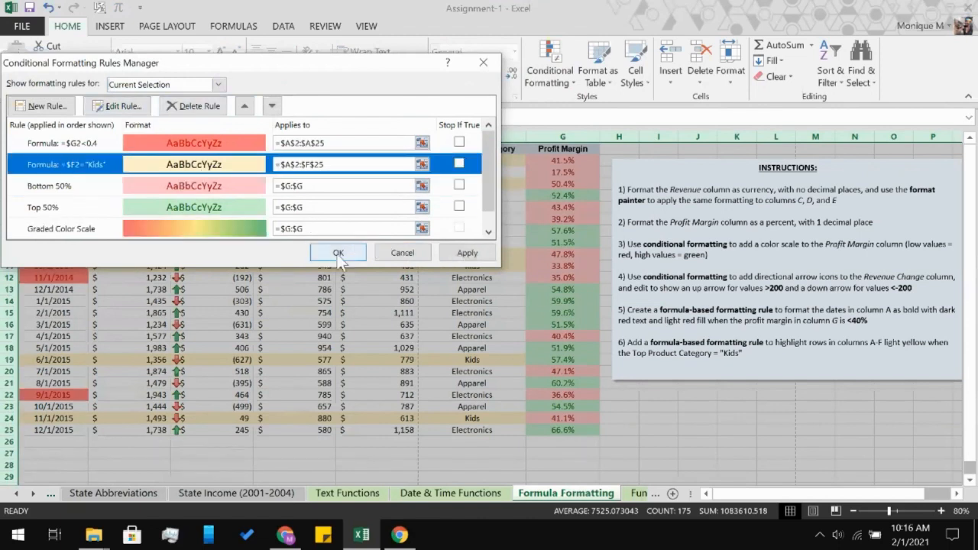
Delete the graded color scale rule on column G and apply the rule changes
click(223, 228)
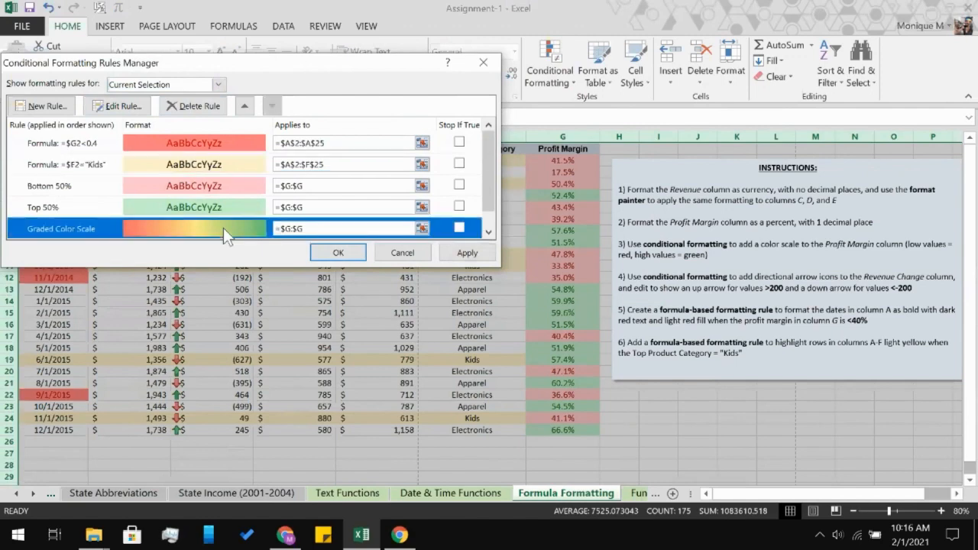
click(184, 108)
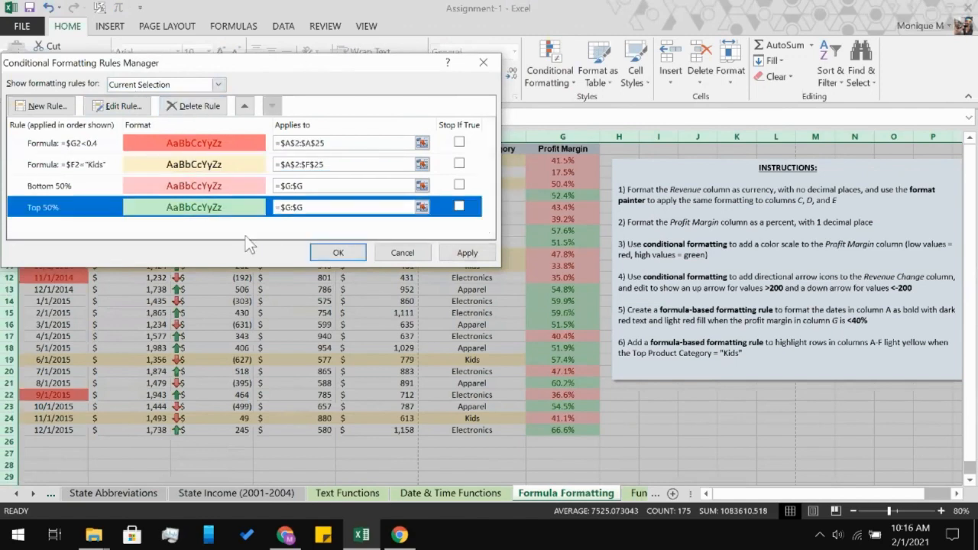
click(338, 251)
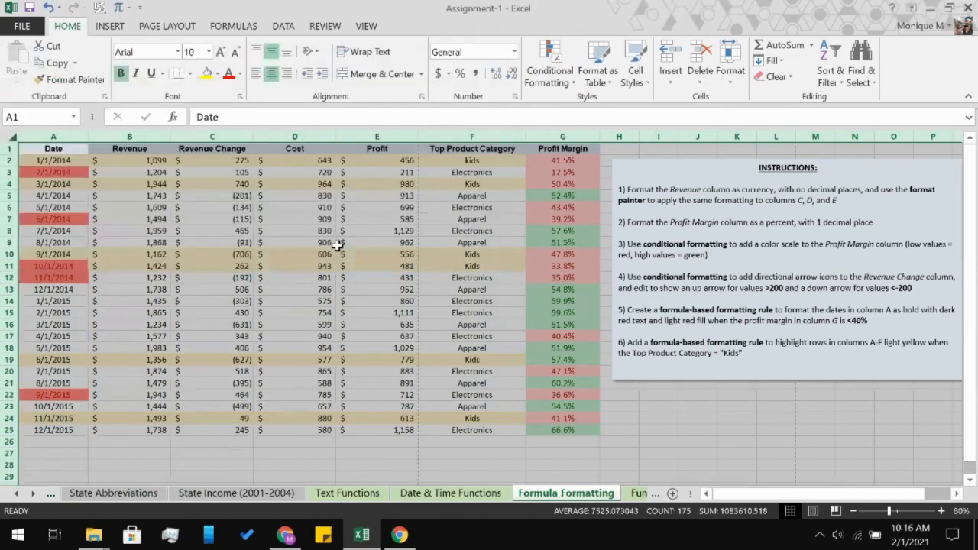
click(330, 289)
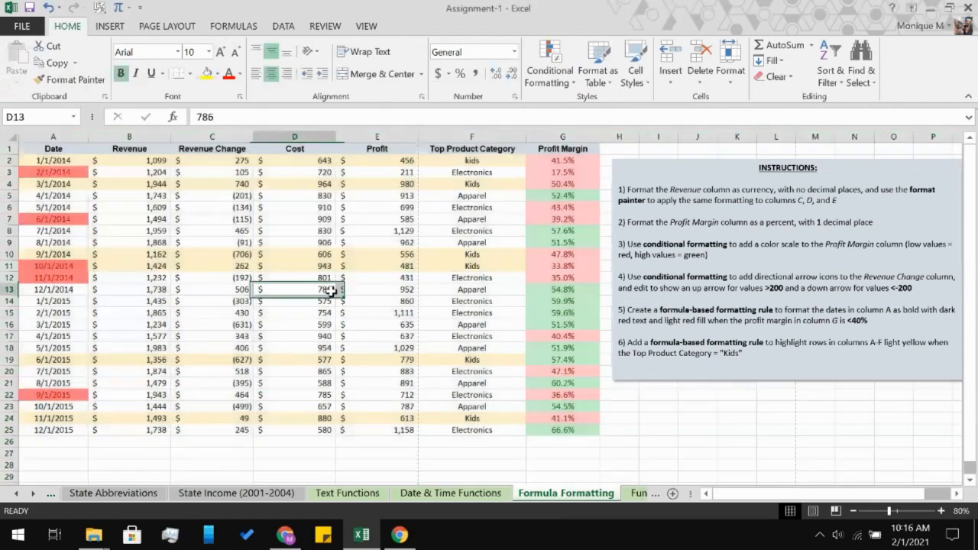
Check the conditional formatting rules that apply to the whole sheet, and close the rules list without changes
click(210, 255)
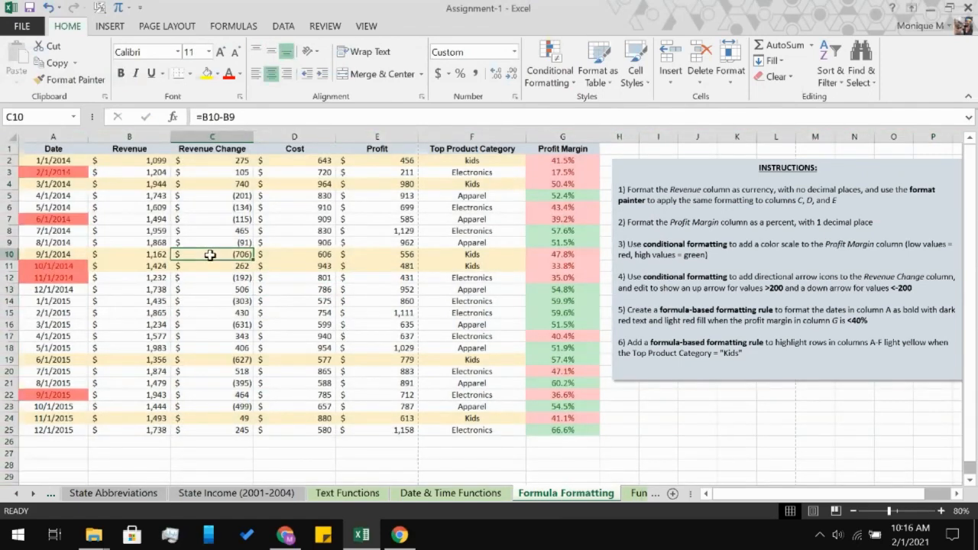
click(12, 140)
click(550, 73)
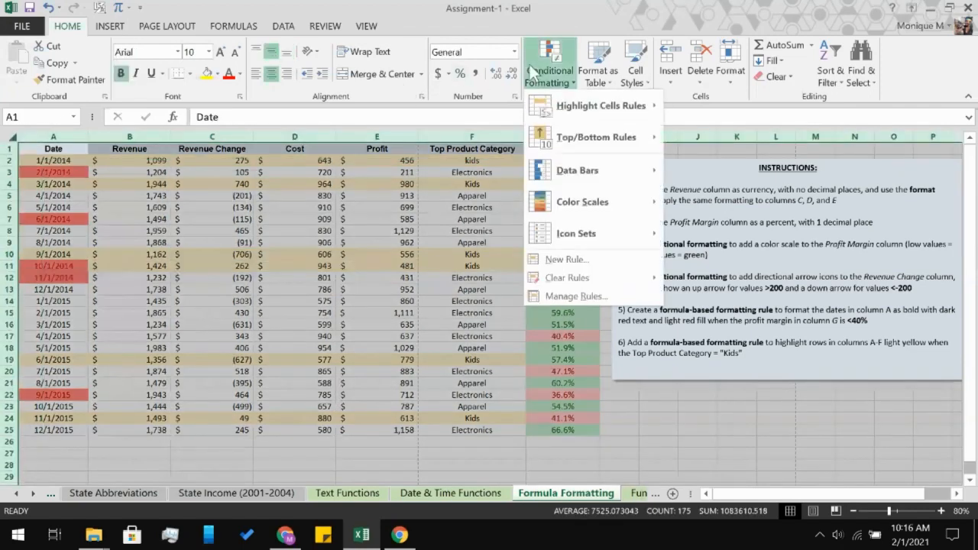
click(572, 296)
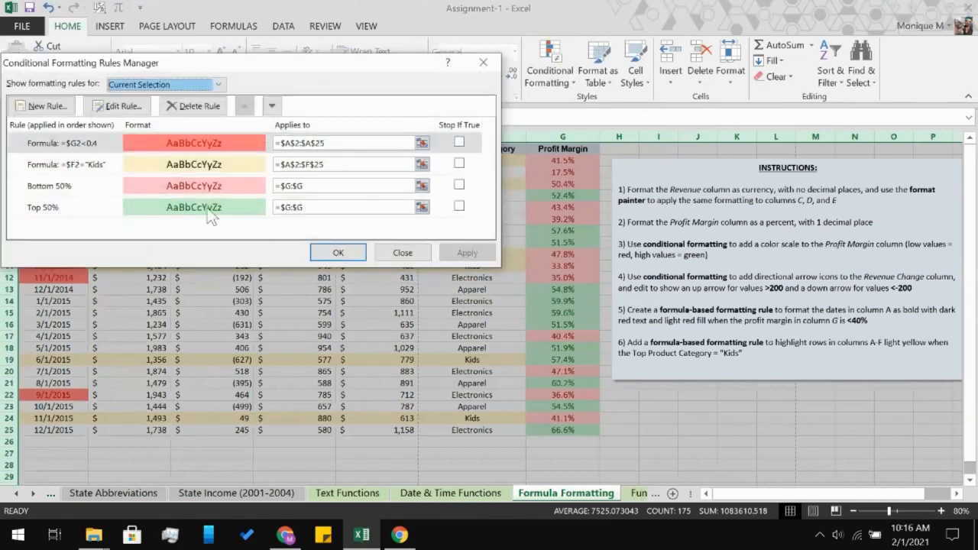
click(404, 253)
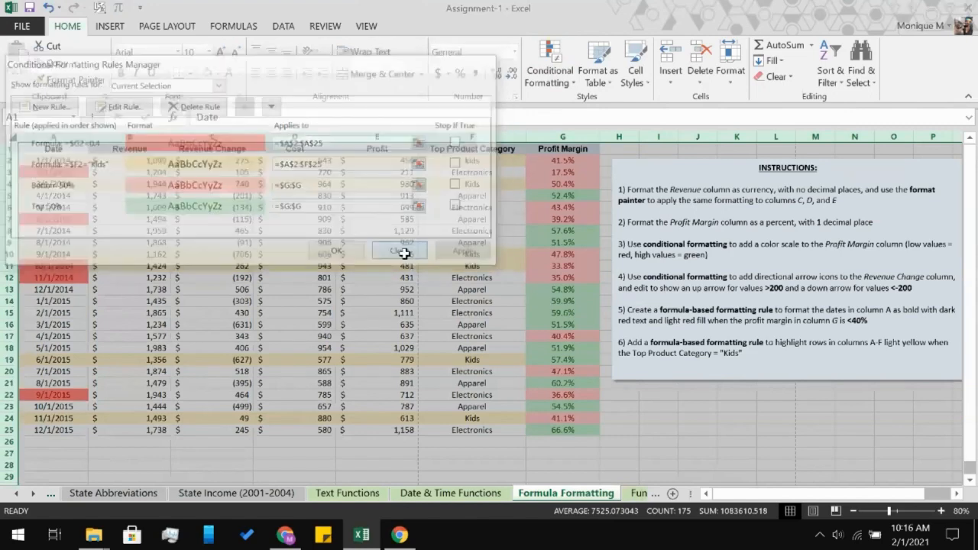
Undo the last rule deletions, and delete only the graded color scale rule on column G from the whole sheet's rules
key(ctrl+a)
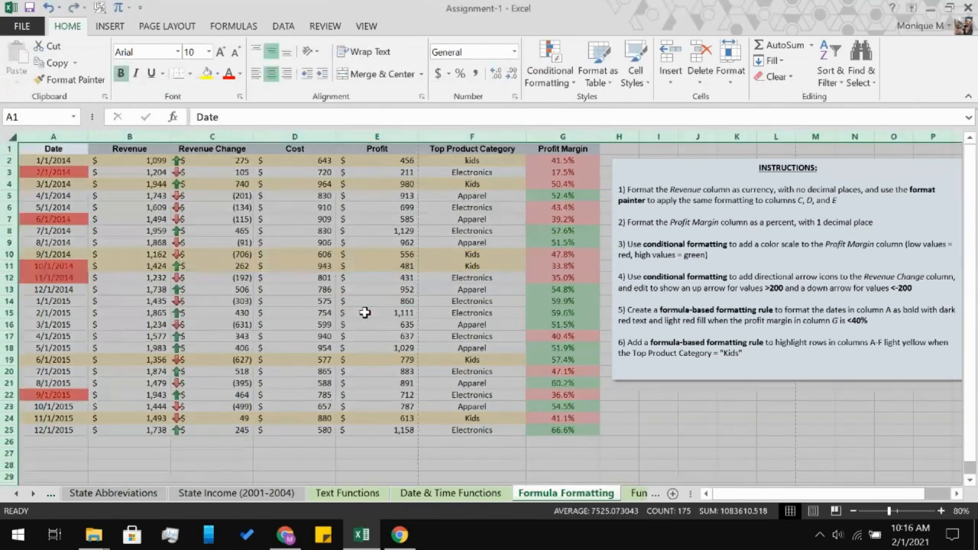
click(548, 73)
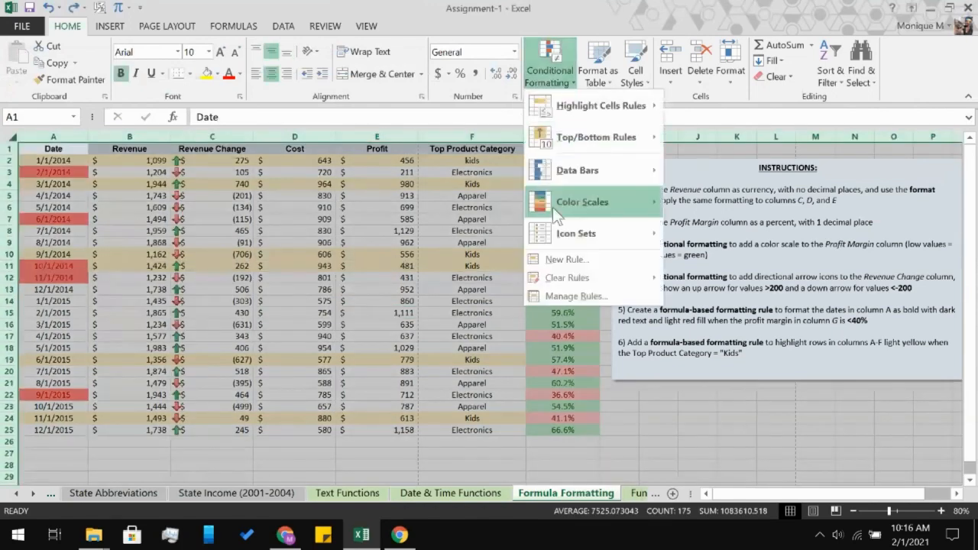
click(556, 295)
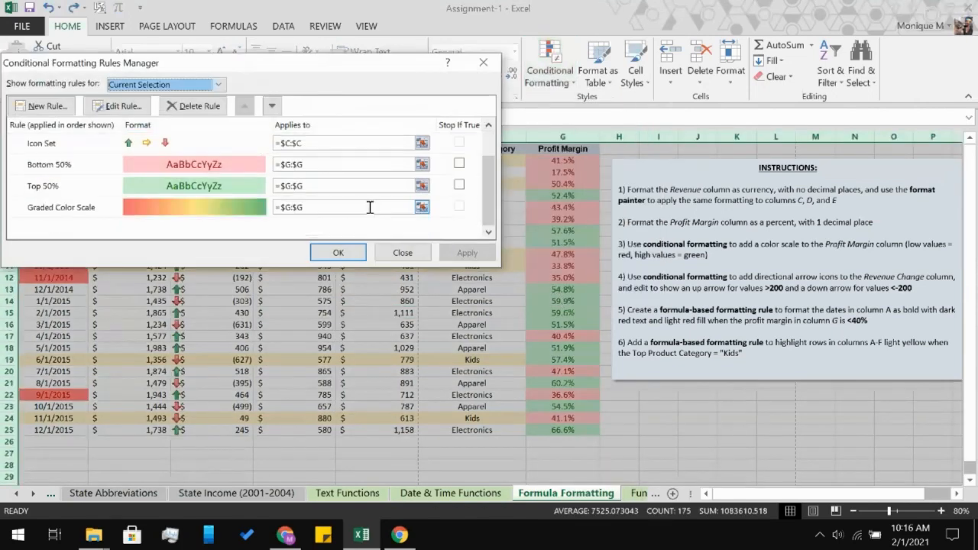
click(128, 212)
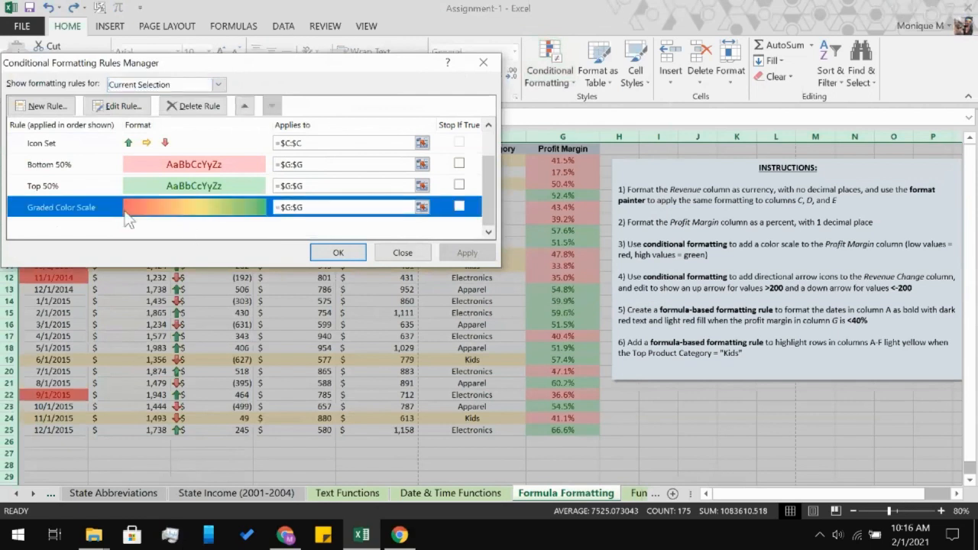
click(175, 105)
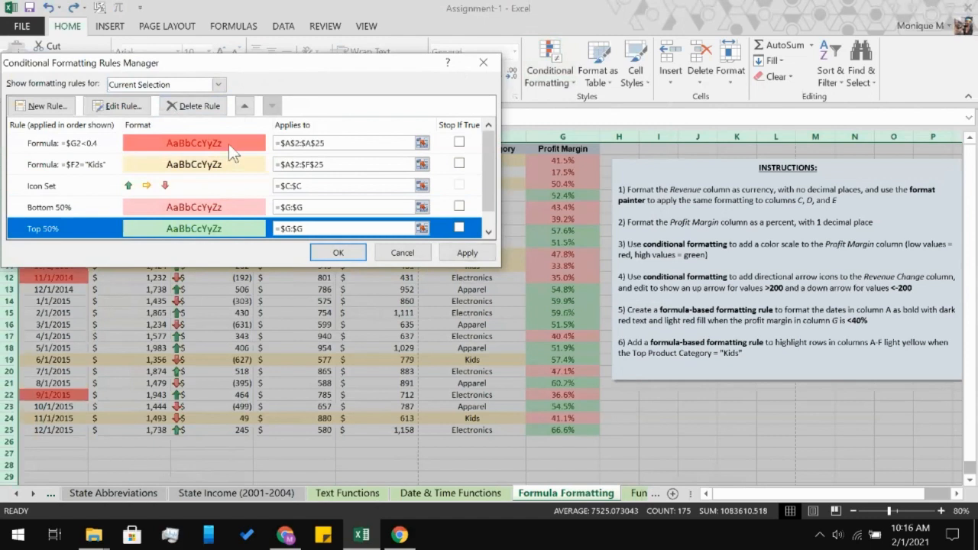
Place the =$F2="Kids" rule directly below the icon set rule, confirm the rule changes, and deselect the sheet
click(222, 164)
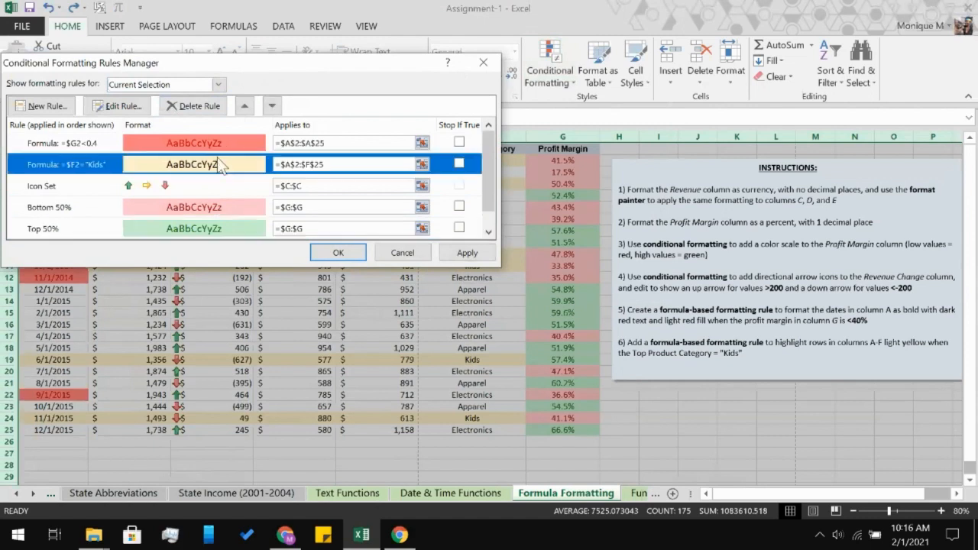
click(271, 106)
click(271, 105)
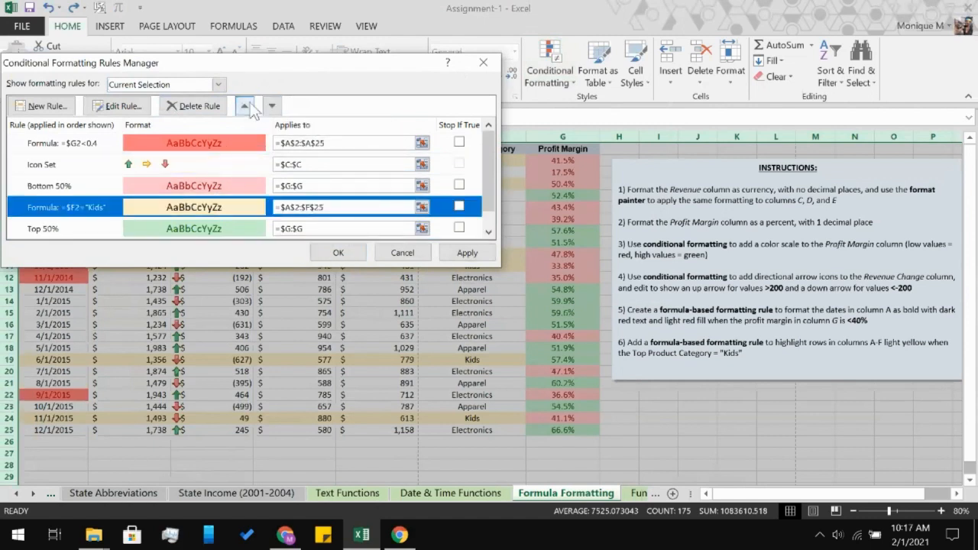
click(244, 105)
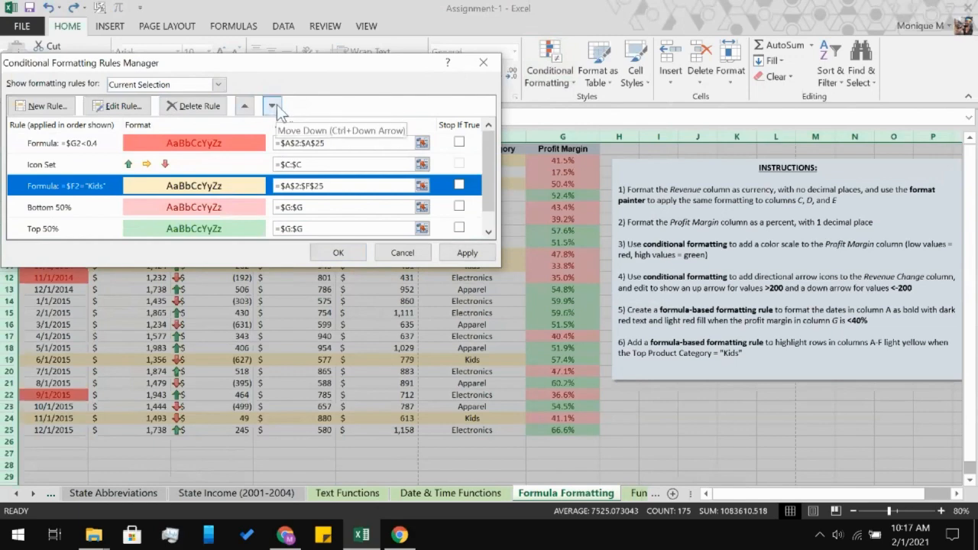
click(334, 255)
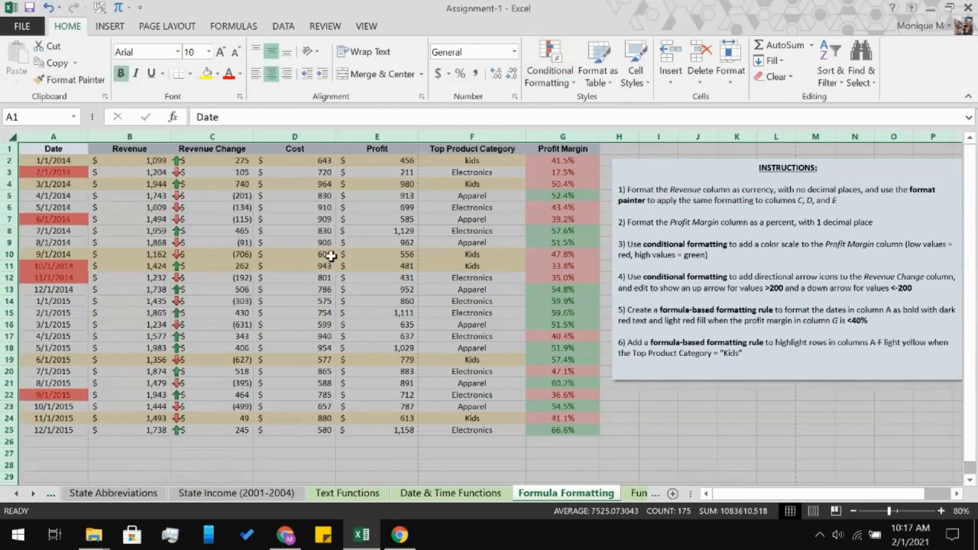
click(331, 256)
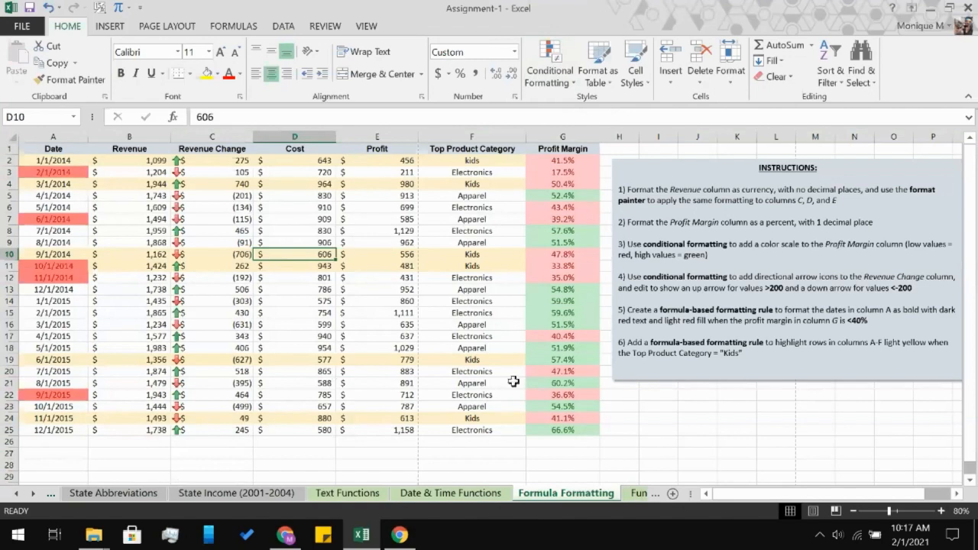
click(376, 396)
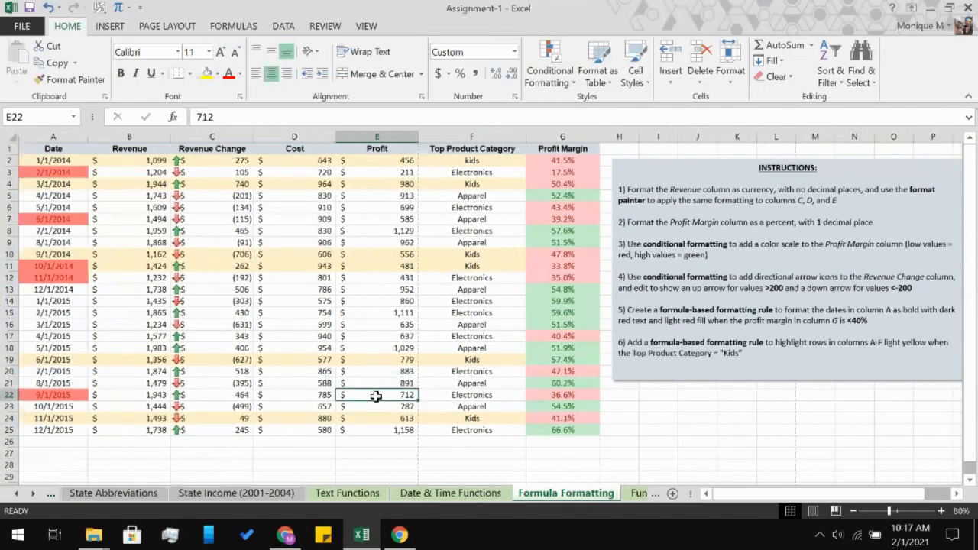
Go to the Functions sheet and select cell H2 for the maximum 2016 sales in the NYC office
key(ctrl+Page_Down)
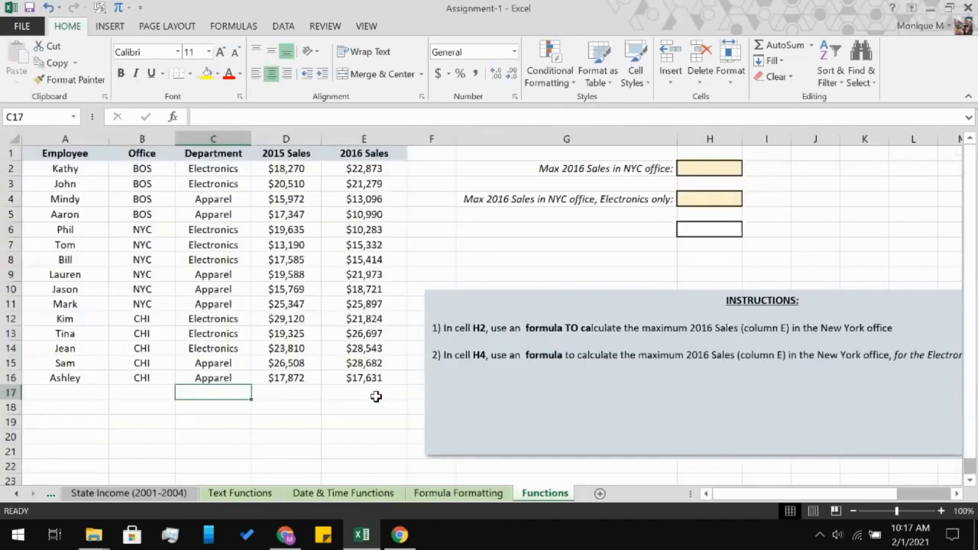
click(720, 163)
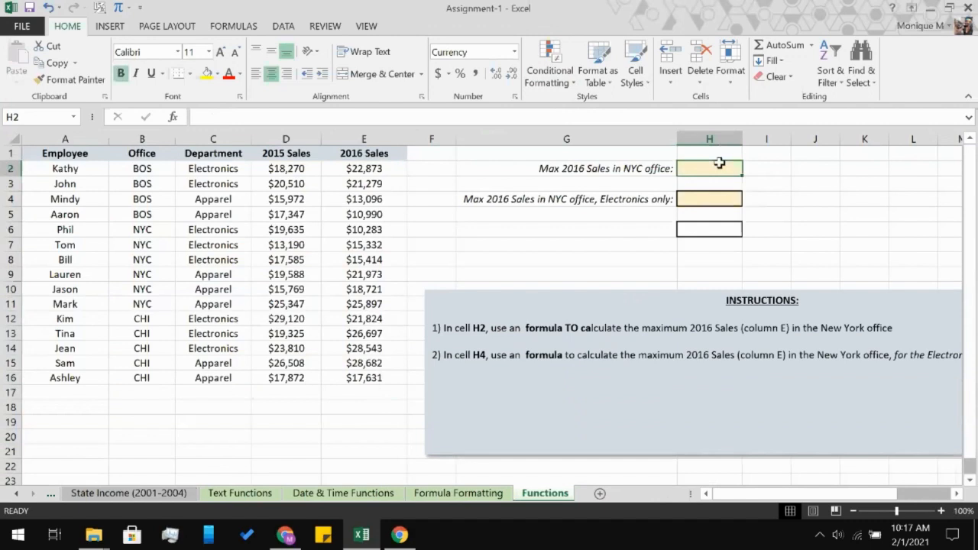
text(=t)
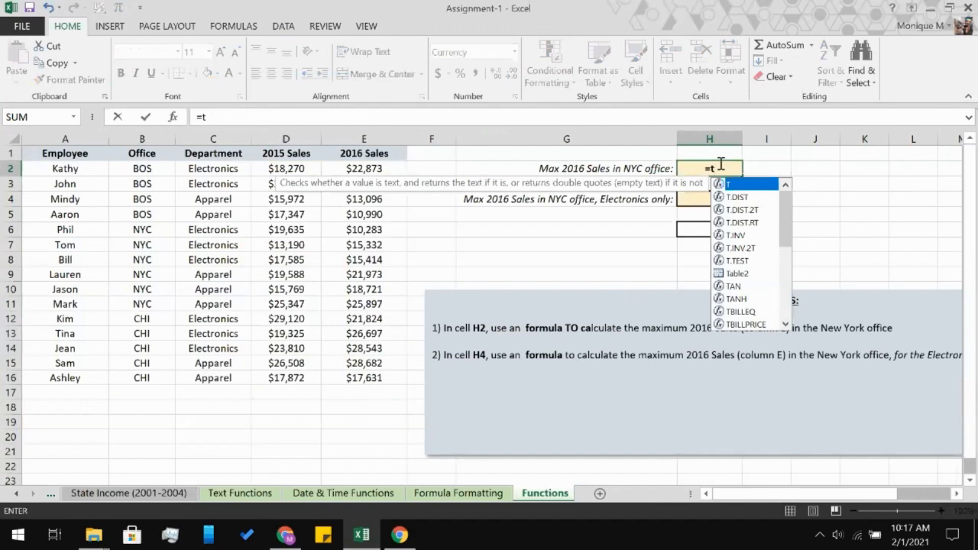
text(o)
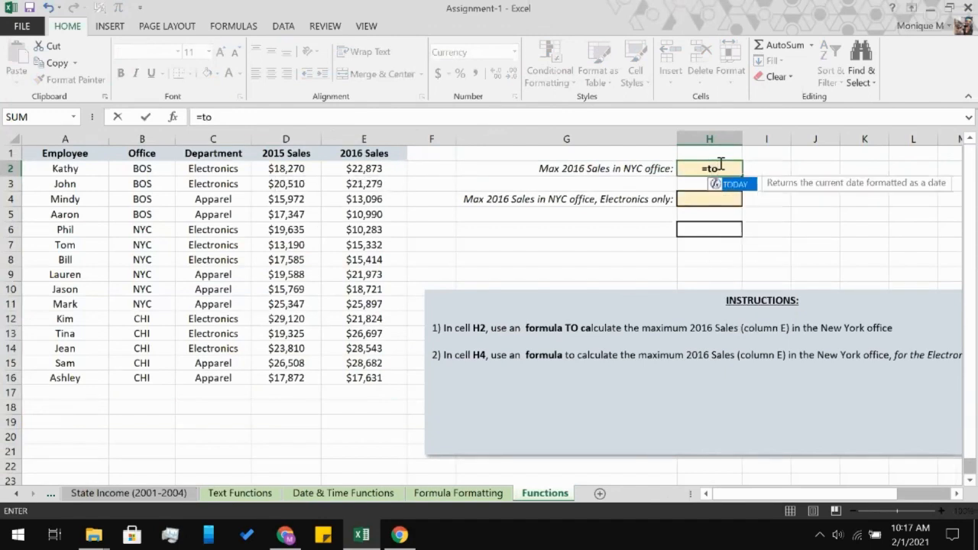
key(BackSpace)
key(BackSpace)
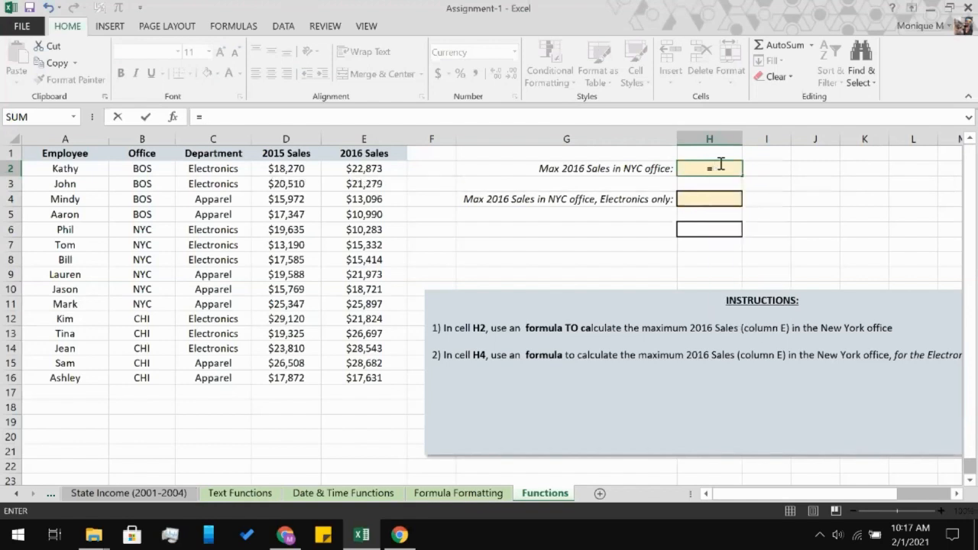
Enter a MAX formula in cell H2 over the 2016 Sales values in column E
text(ma)
key(Down)
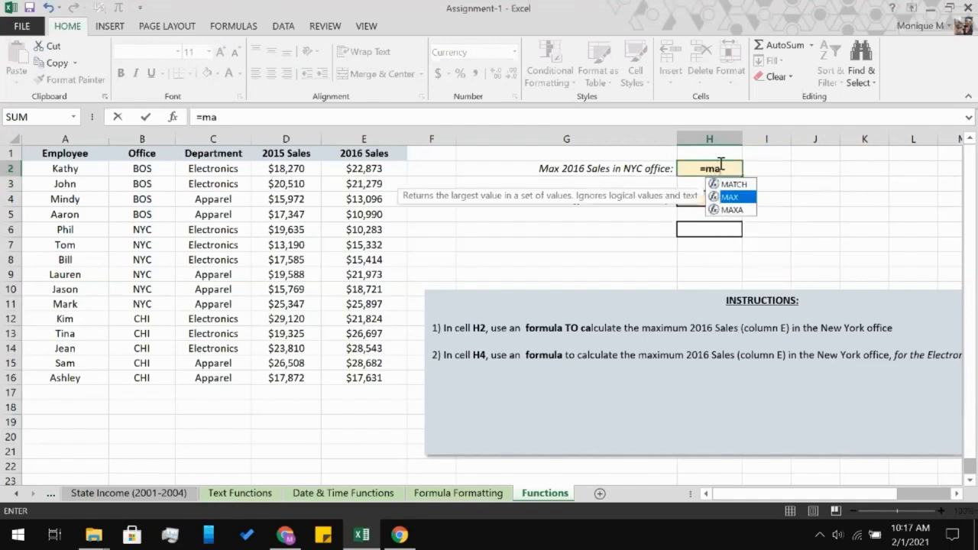
key(Tab)
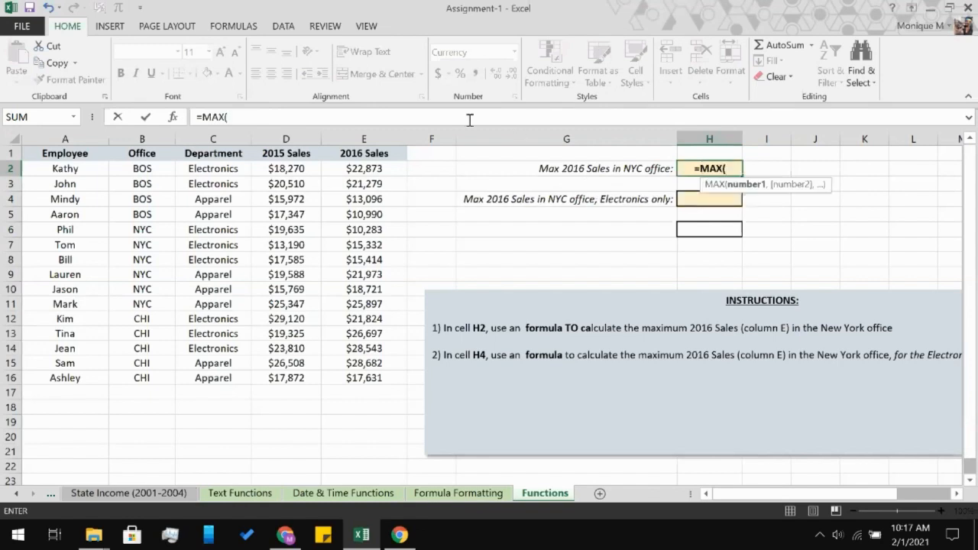
click(362, 169)
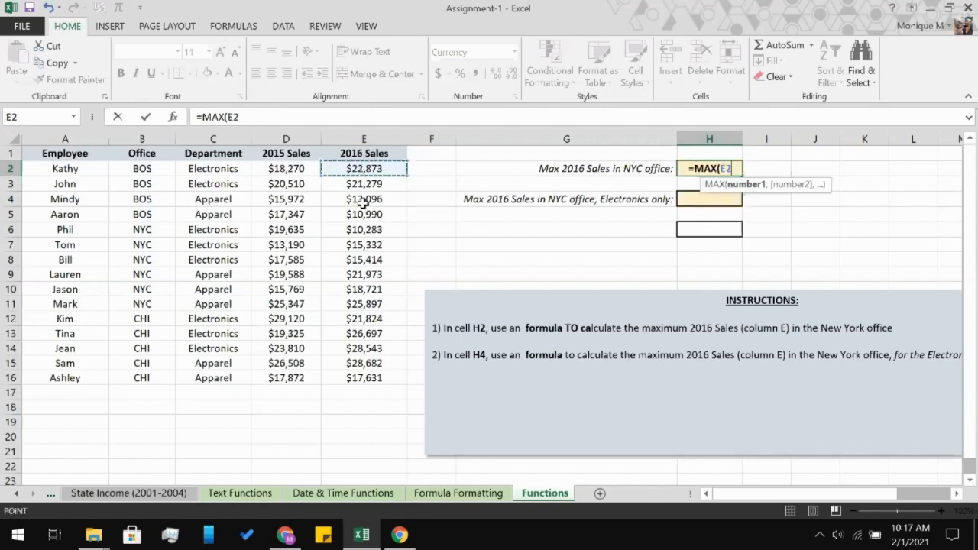
drag(362, 200, 354, 380)
key(Return)
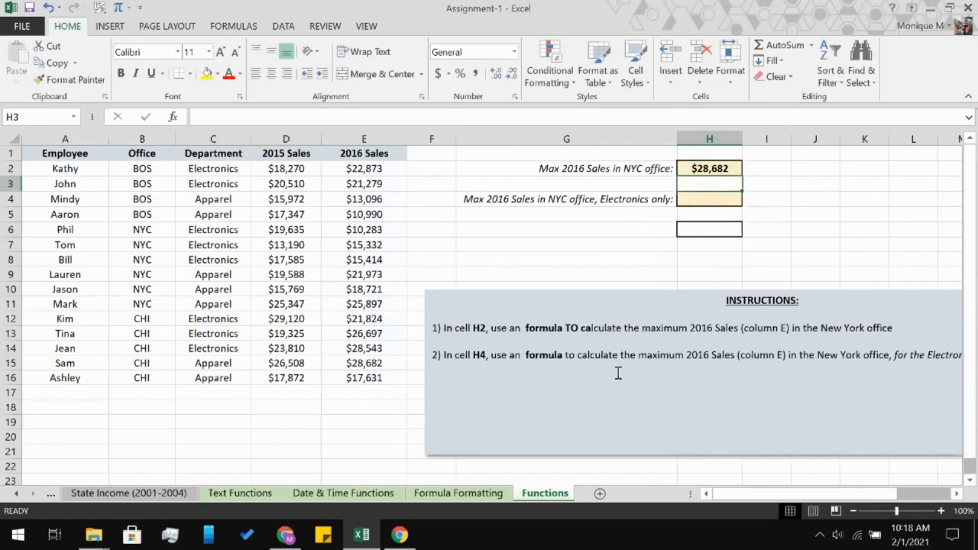
Select cell H4 for the maximum 2016 sales in the NYC office, Electronics only
scroll(619, 373, right, 3)
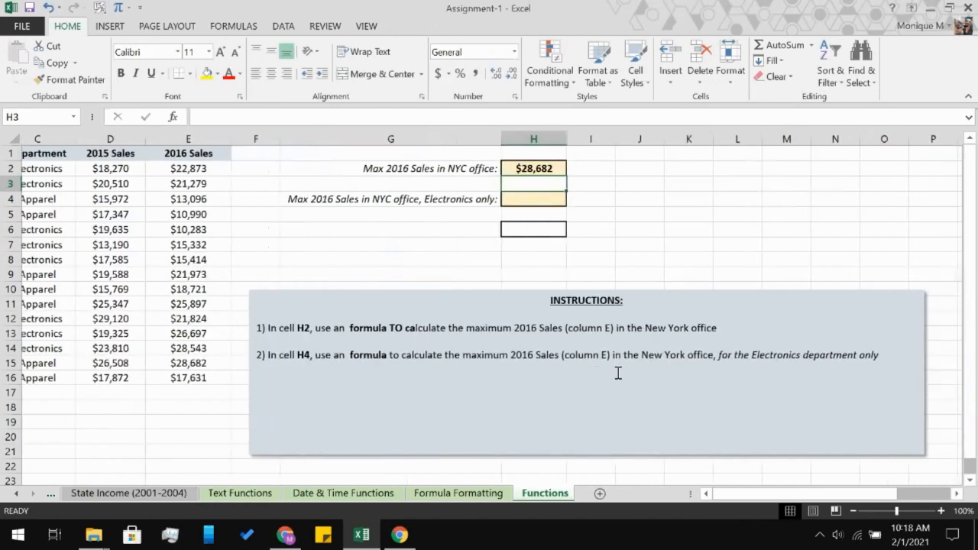
click(566, 205)
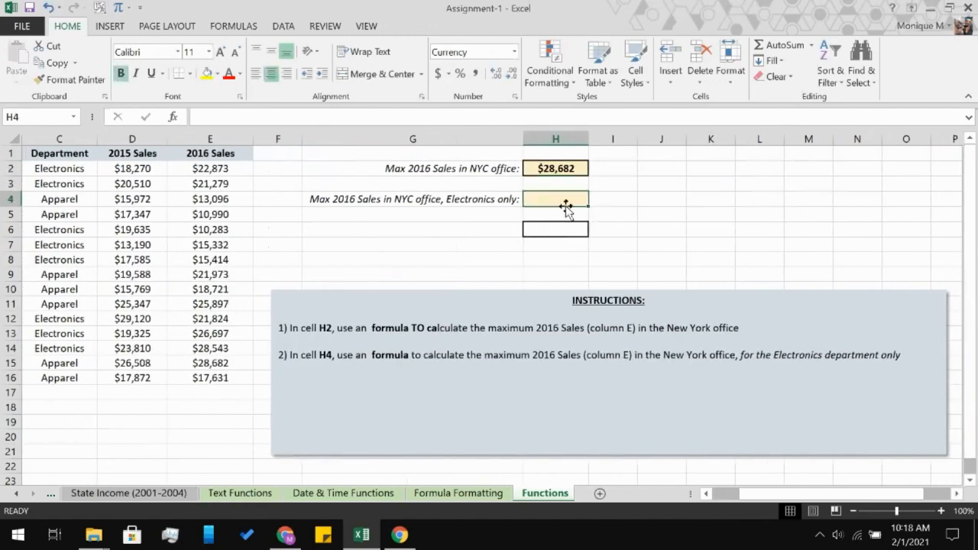
text(=if)
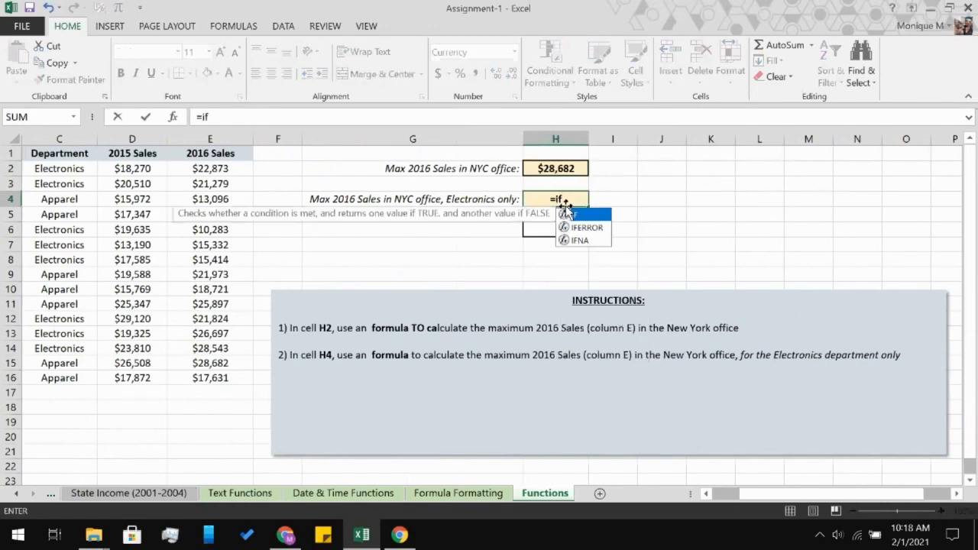
key(Tab)
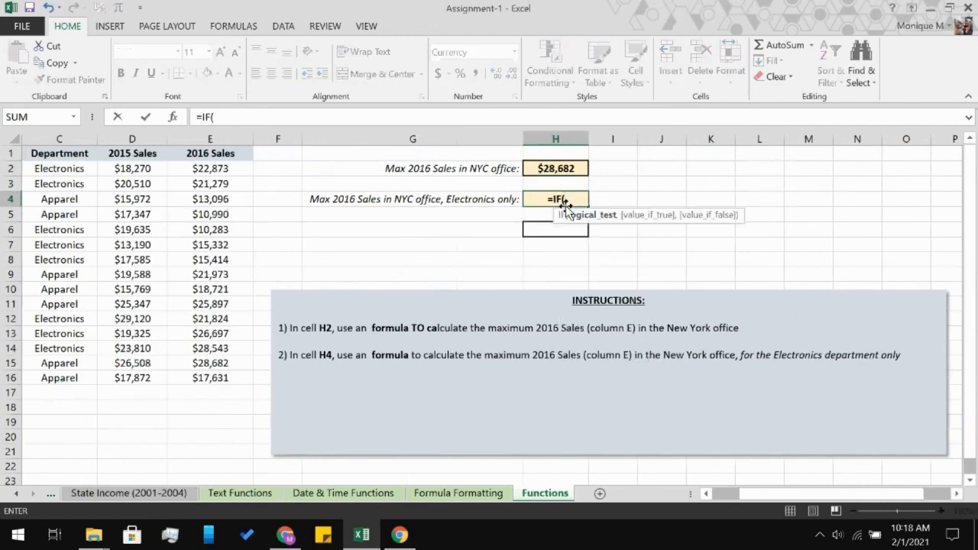
scroll(392, 243, left, 3)
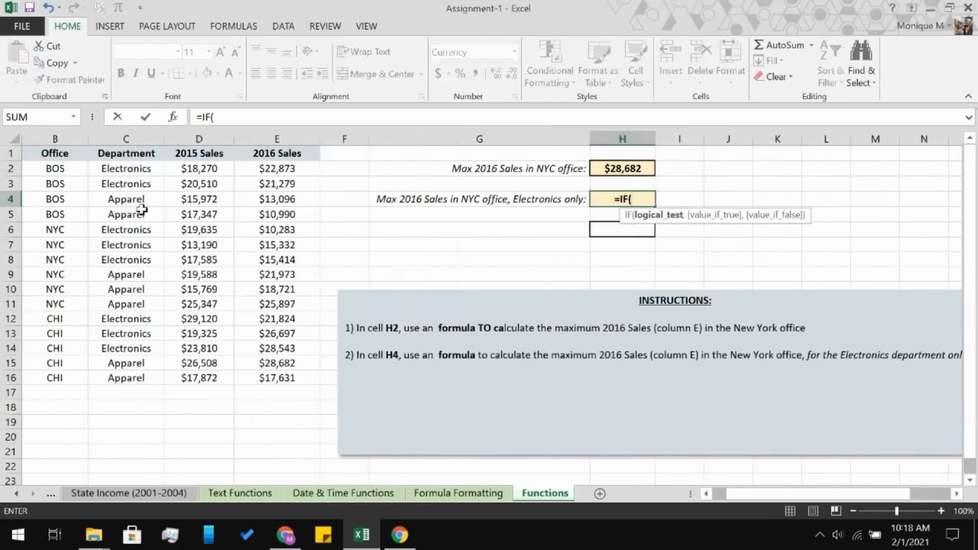
click(107, 172)
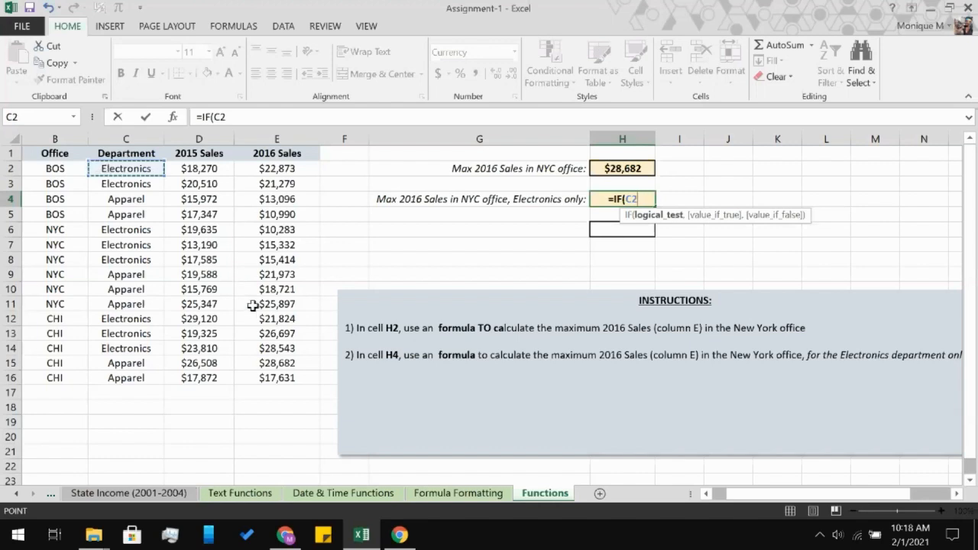
key(BackSpace)
key(BackSpace)
key(BackSpace)
key(BackSpace)
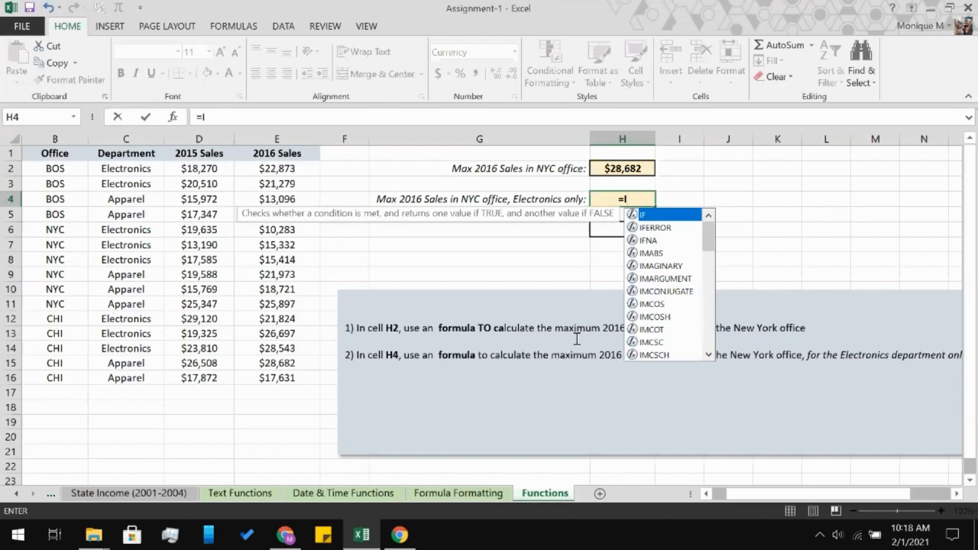
key(BackSpace)
Start a formula in cell H4 with an IF function nested inside MAX
text(ma)
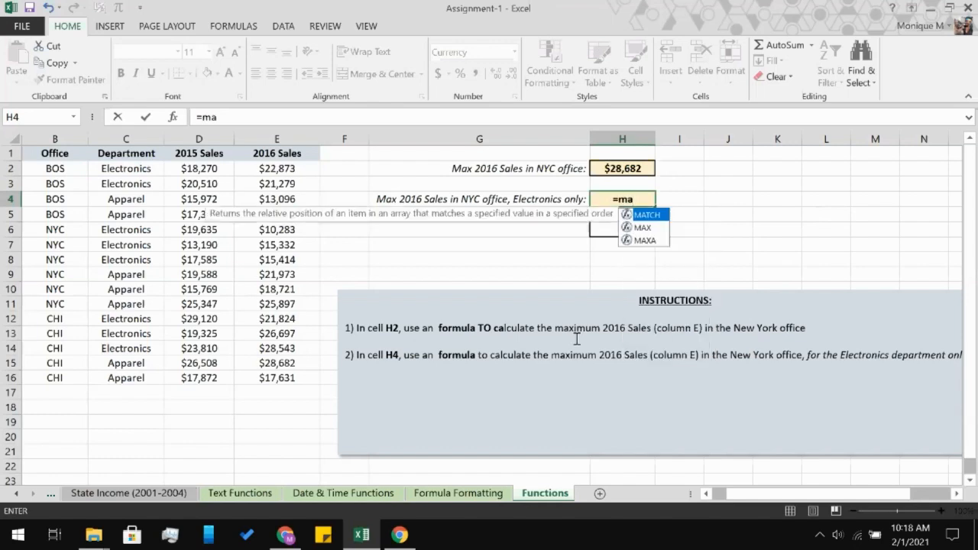
key(Down)
key(Tab)
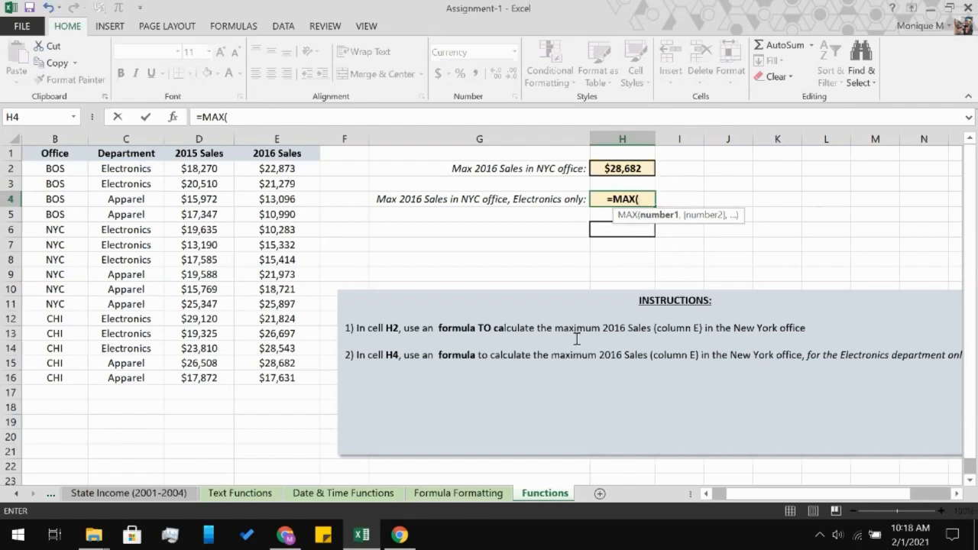
text(if)
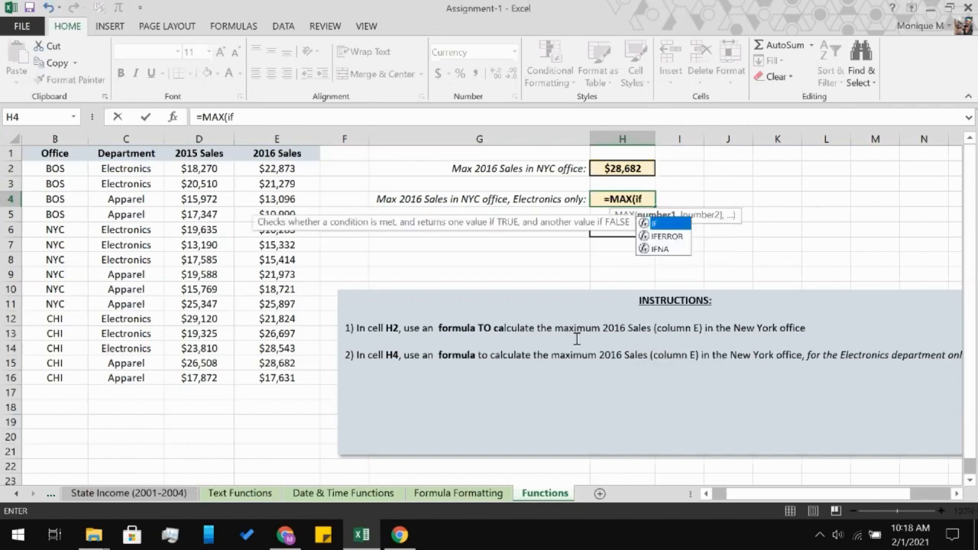
key(Tab)
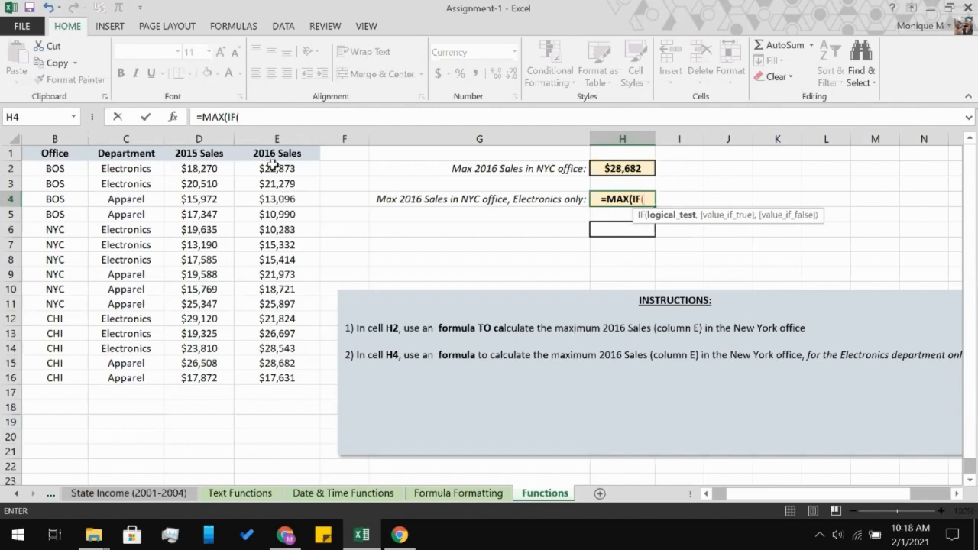
Set the IF function's logical test in cell H4 to C2:C16="Electronics"
click(106, 171)
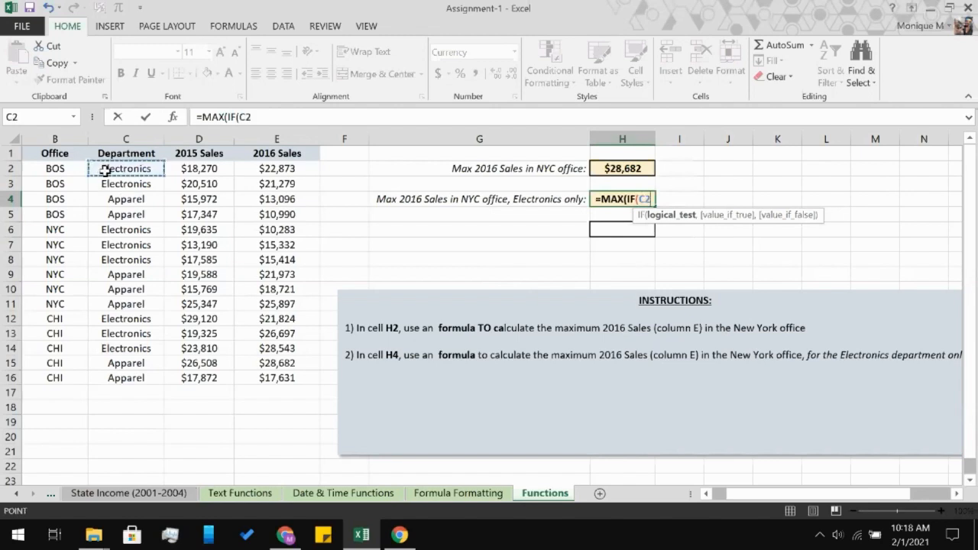
shift+click(132, 380)
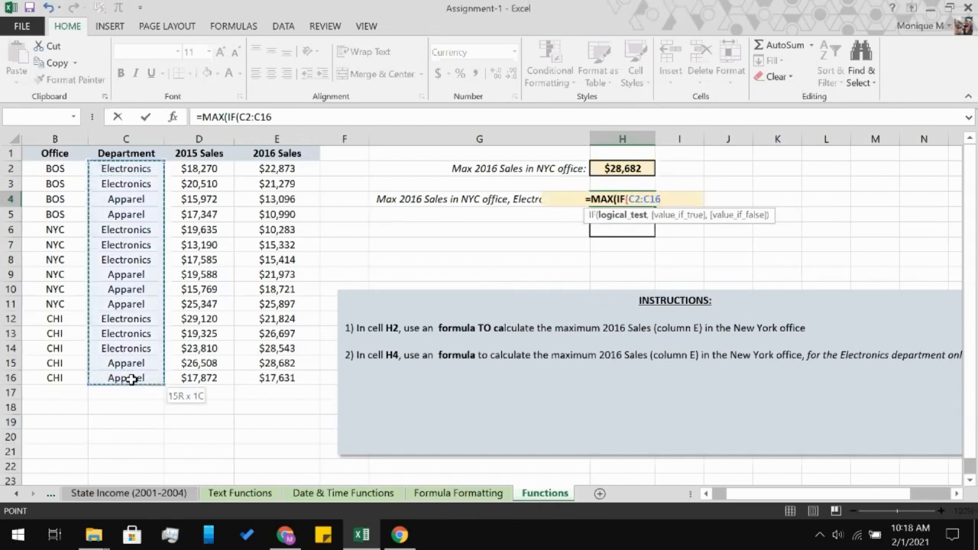
text(=)
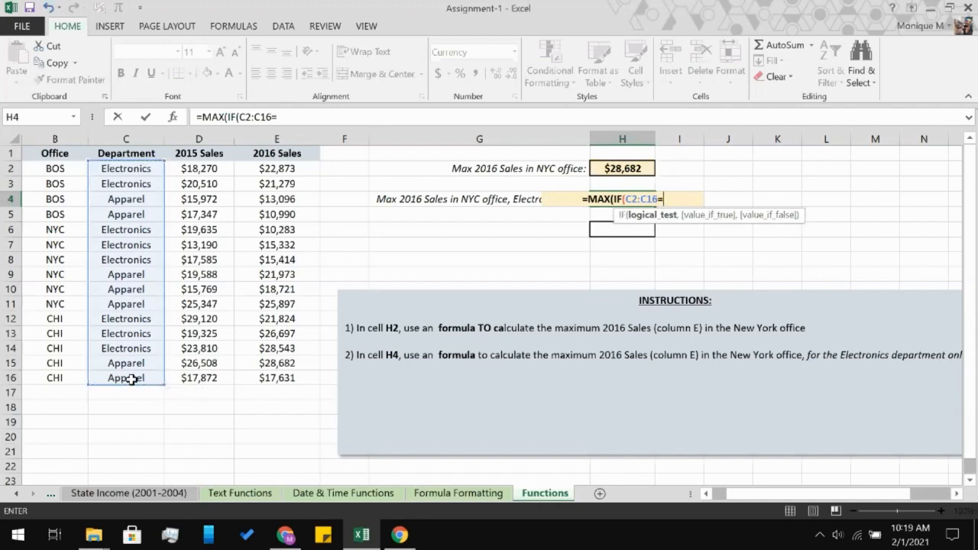
text(")
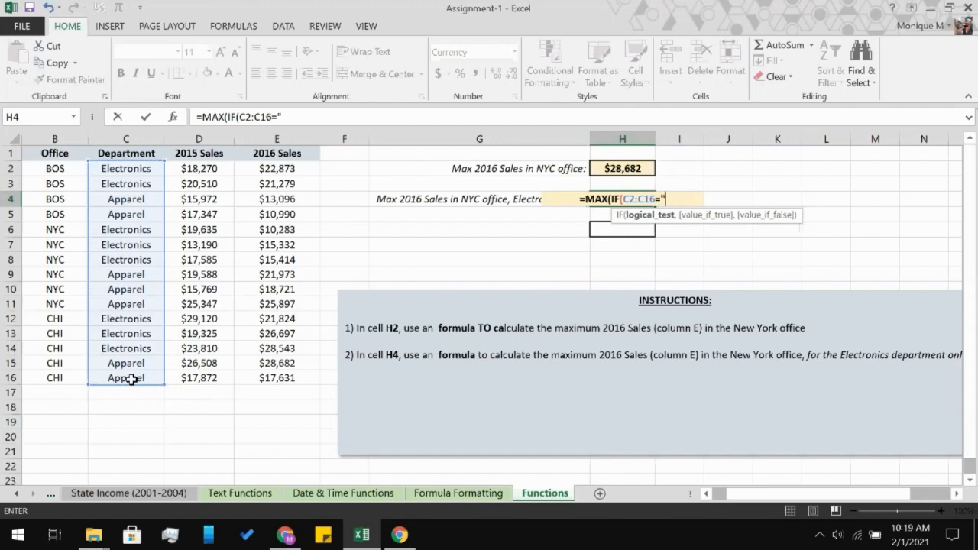
text(E)
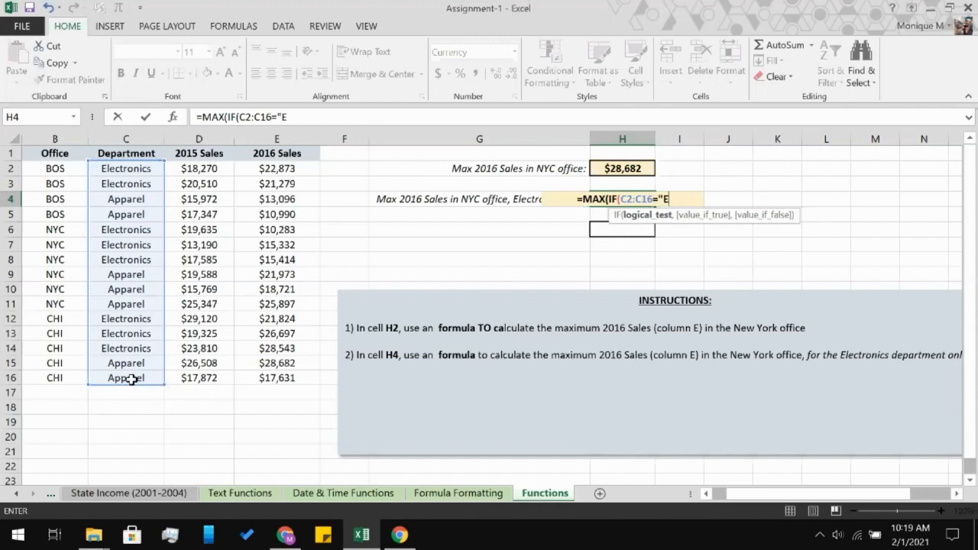
text(lectroni)
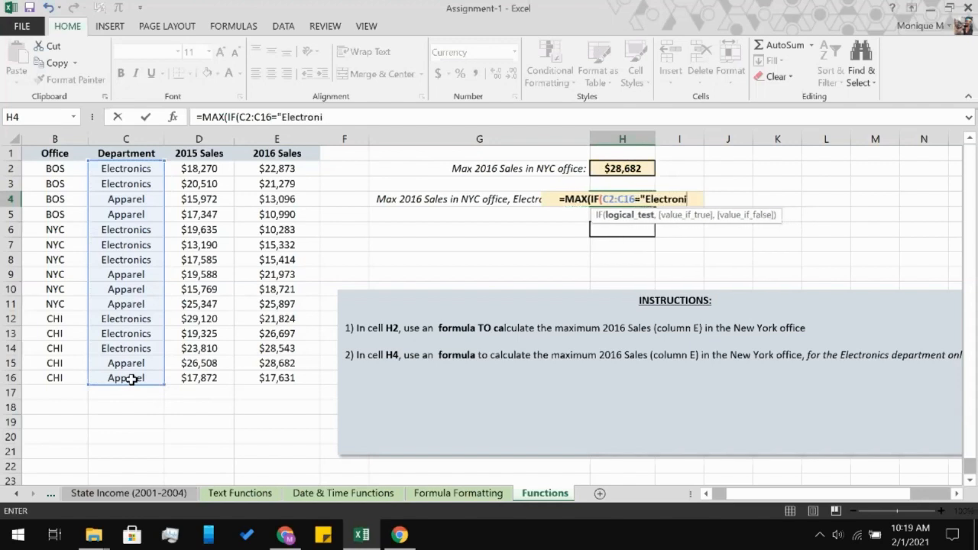
text(cs)
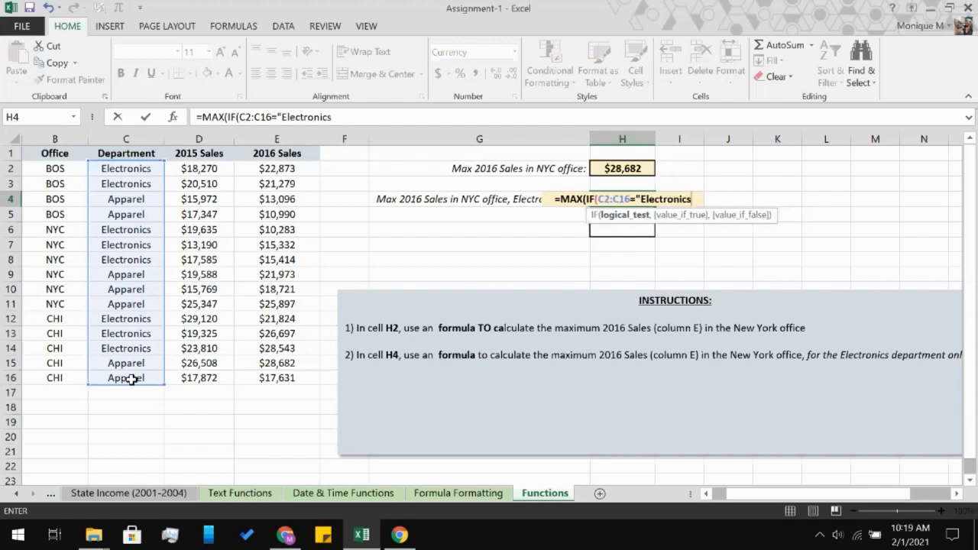
text(",)
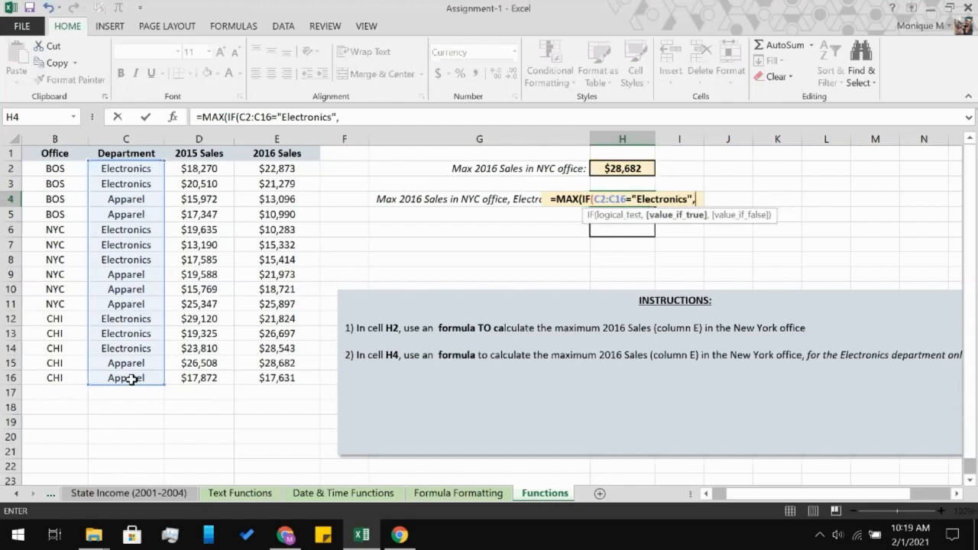
Use the 2016 Sales range E2:E16 as the IF value when true, and enter the formula with the suggested correction accepted
click(252, 166)
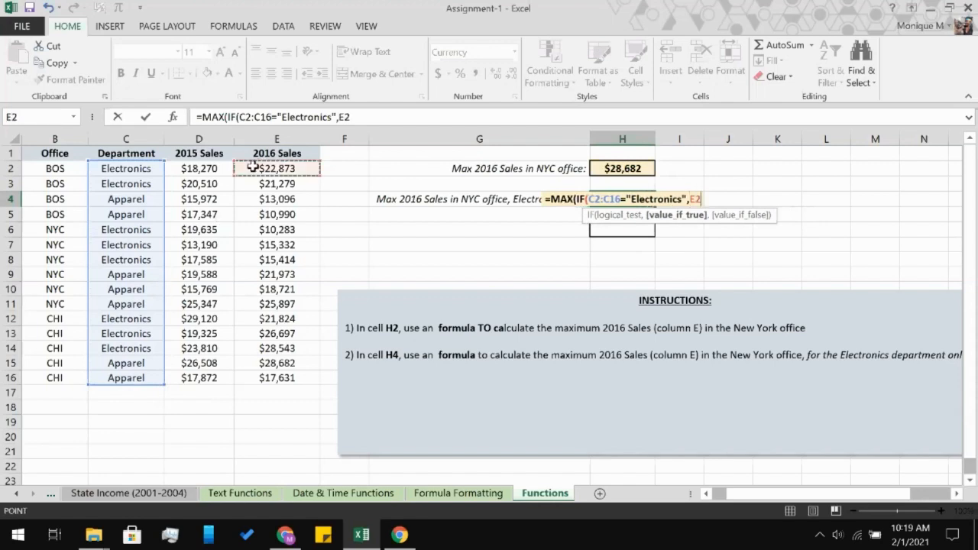
shift+click(262, 373)
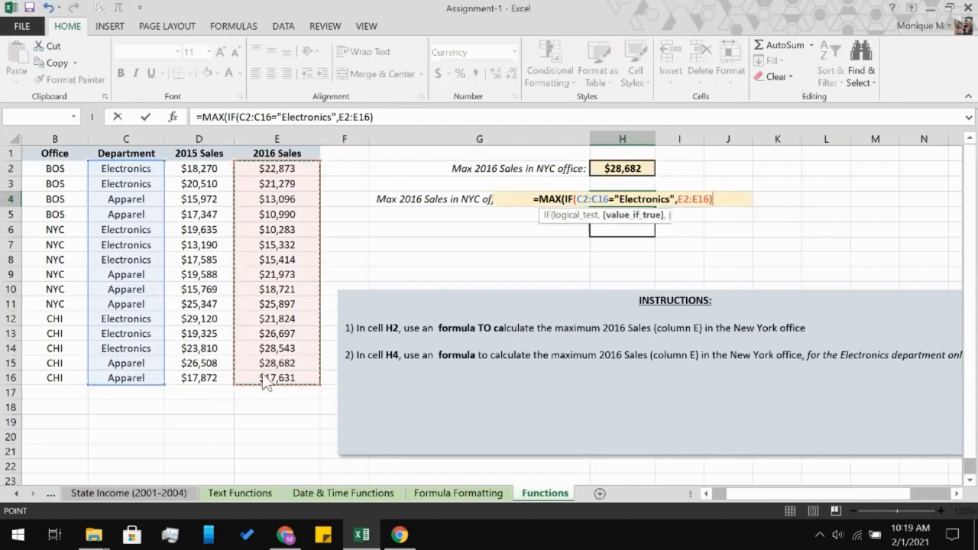
key(Return)
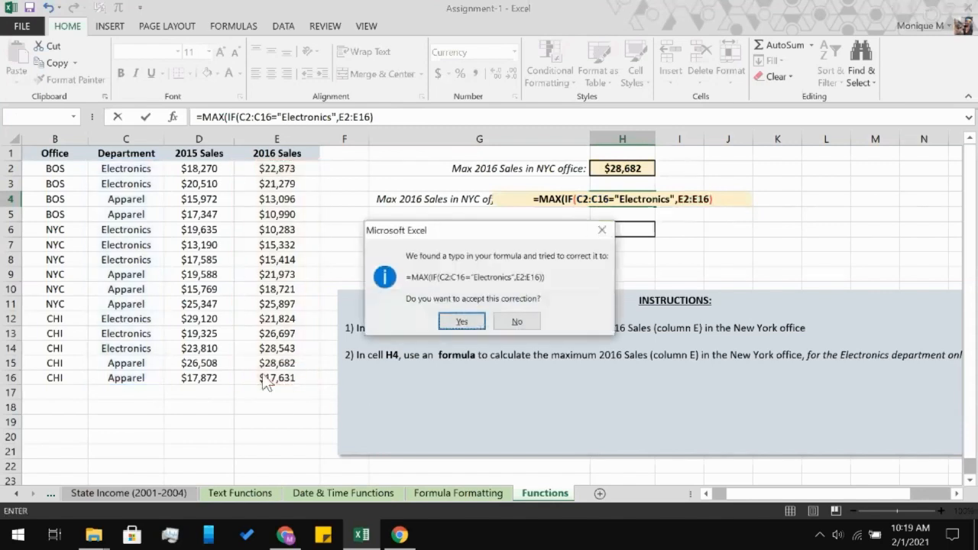
click(452, 322)
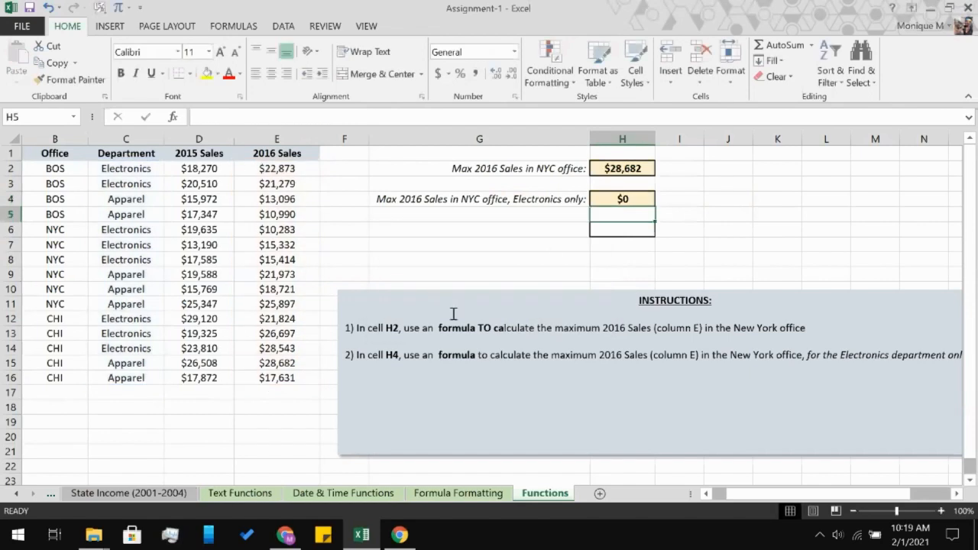
Reopen the formula in cell H4 and remove everything after =MAX(IF(
click(626, 199)
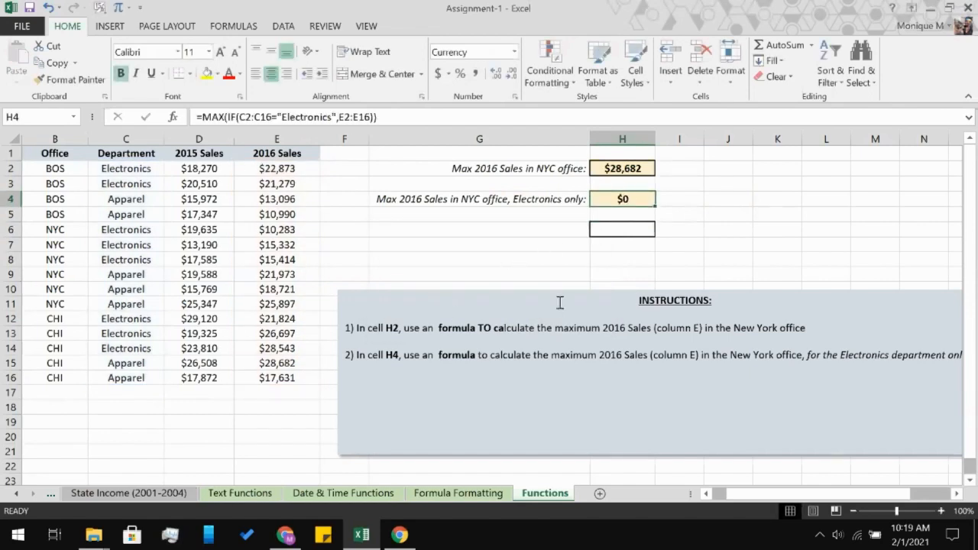
scroll(560, 317, right, 1)
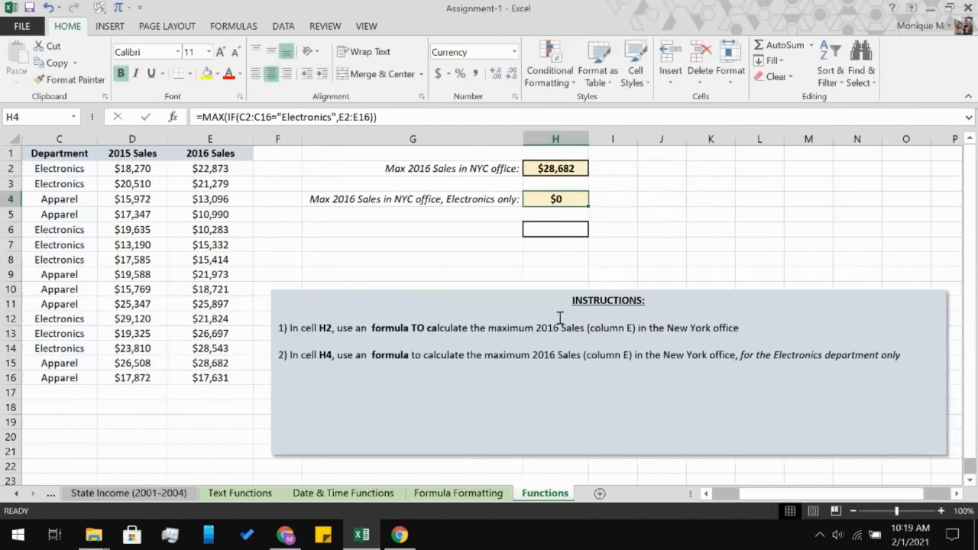
scroll(560, 316, left, 2)
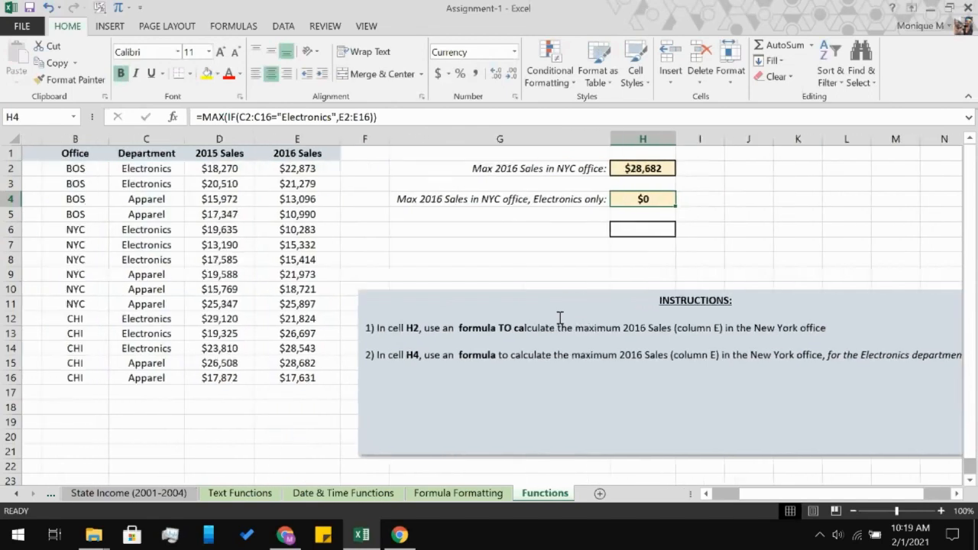
scroll(560, 317, right, 1)
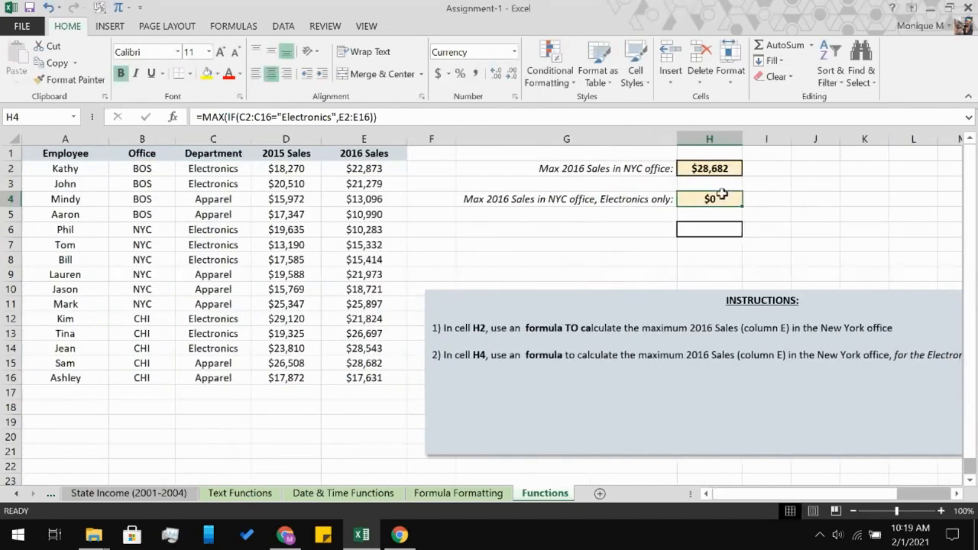
scroll(647, 357, right, 2)
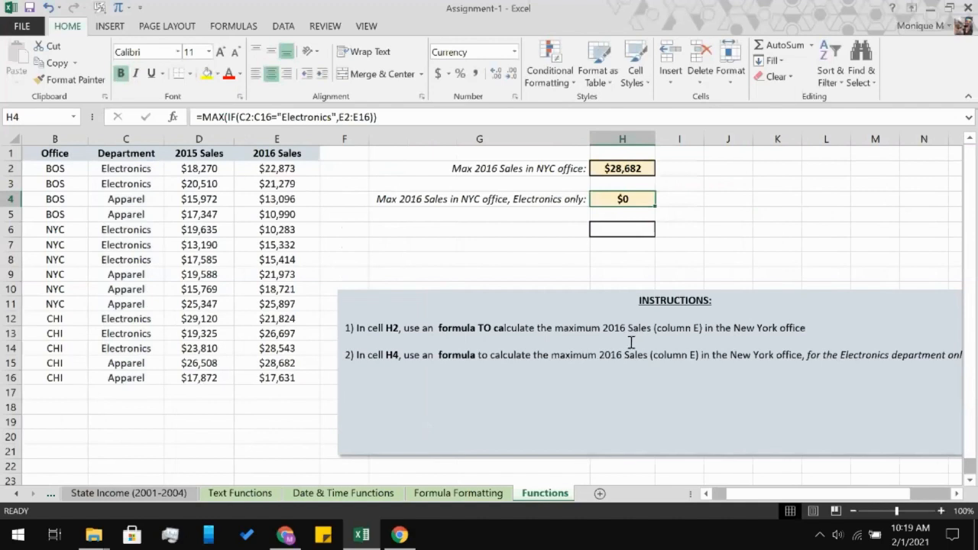
click(245, 117)
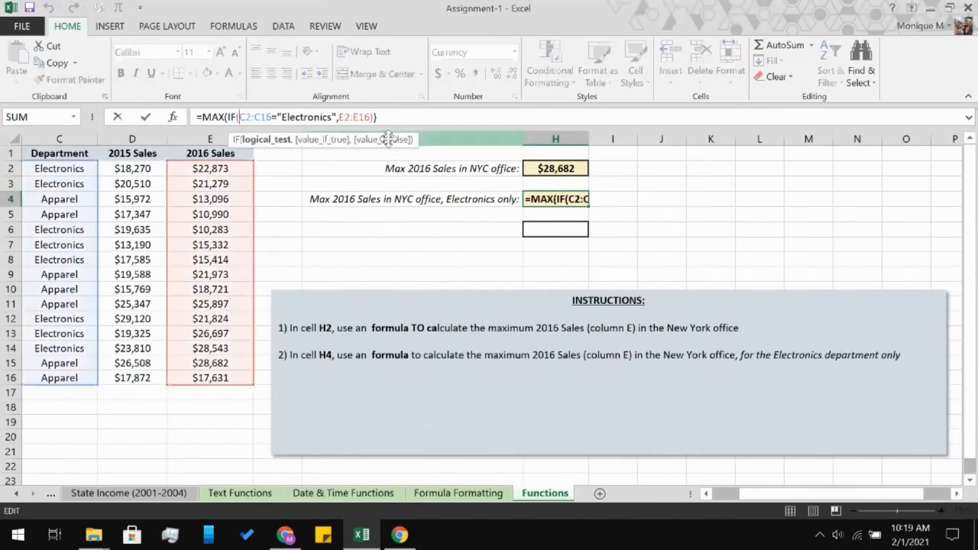
key(Delete)
key(Delete)
key(Delete)
key(Delete)
key(Delete)
key(Delete)
key(Delete)
key(Delete)
key(Delete)
key(Delete)
key(Delete)
key(Delete)
key(Delete)
key(Delete)
key(Delete)
key(Delete)
key(Delete)
key(Delete)
key(Delete)
key(Delete)
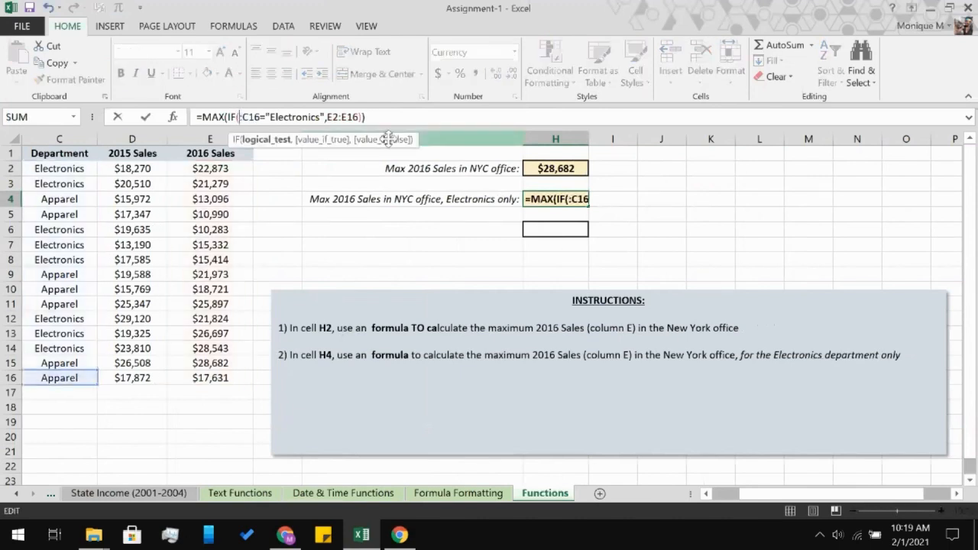
key(Delete)
key(Delete)
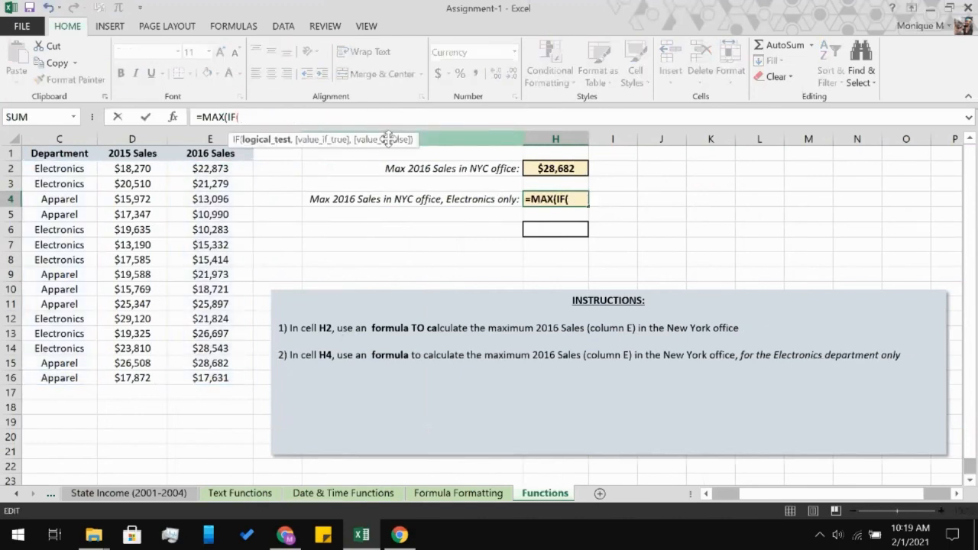
Nest an AND function inside the IF in cell H4, with B2:B16="NYC" as its first condition
text(And)
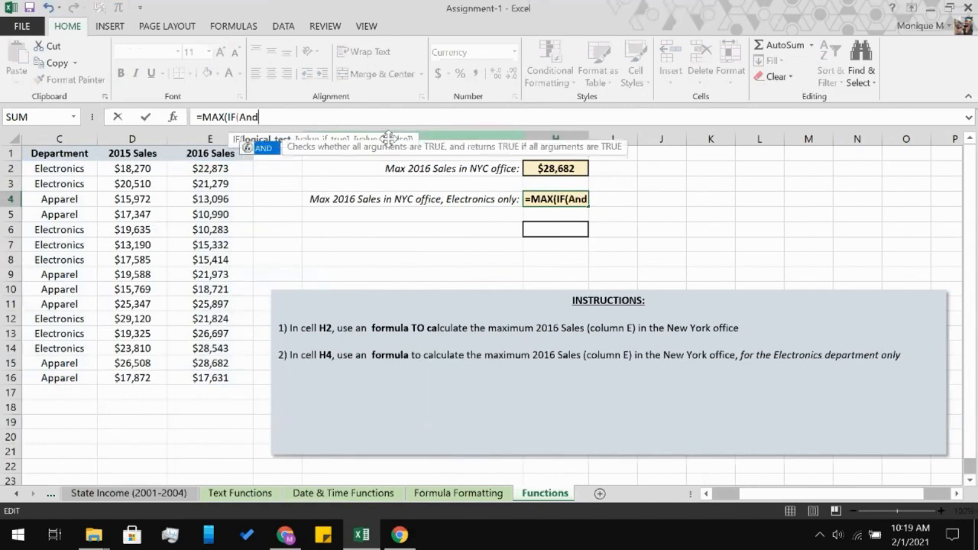
key(Tab)
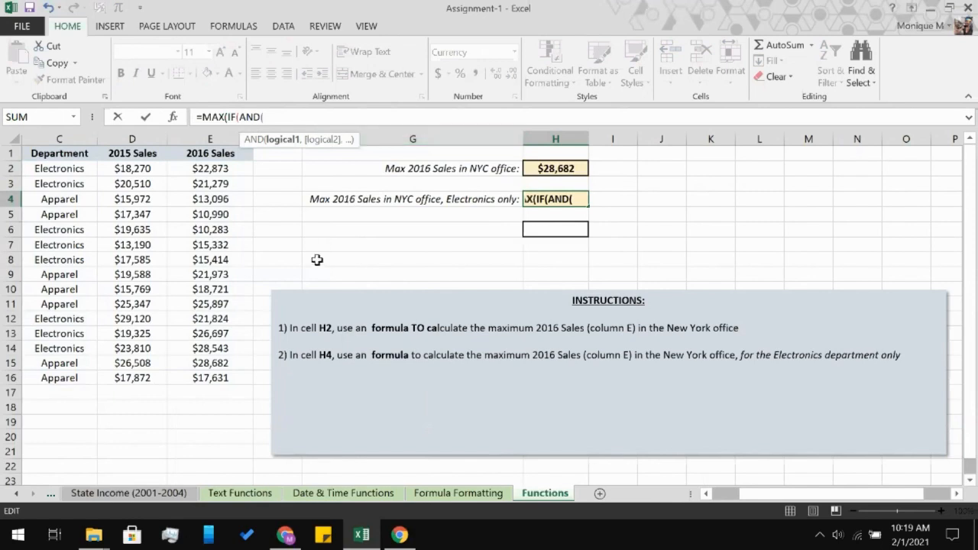
scroll(318, 260, left, 2)
scroll(317, 260, left, 1)
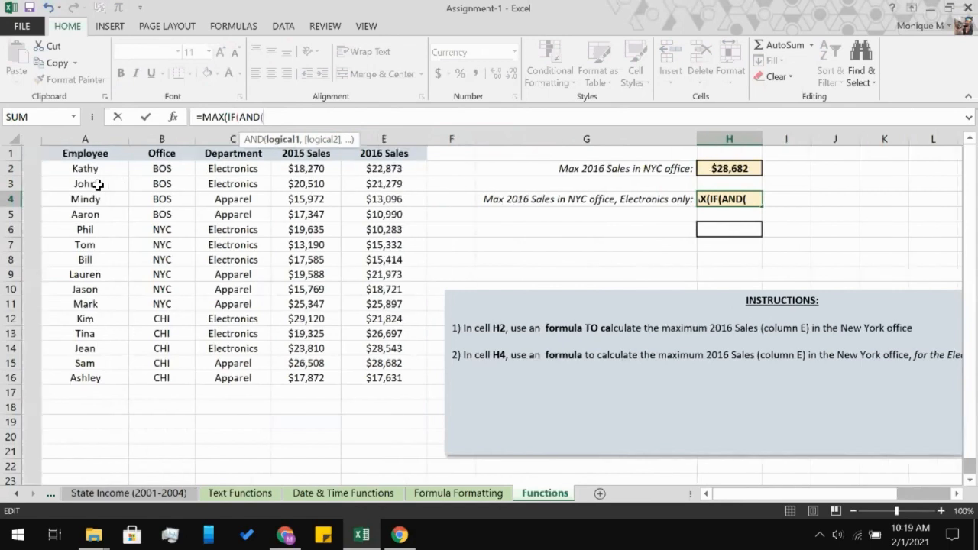
click(124, 169)
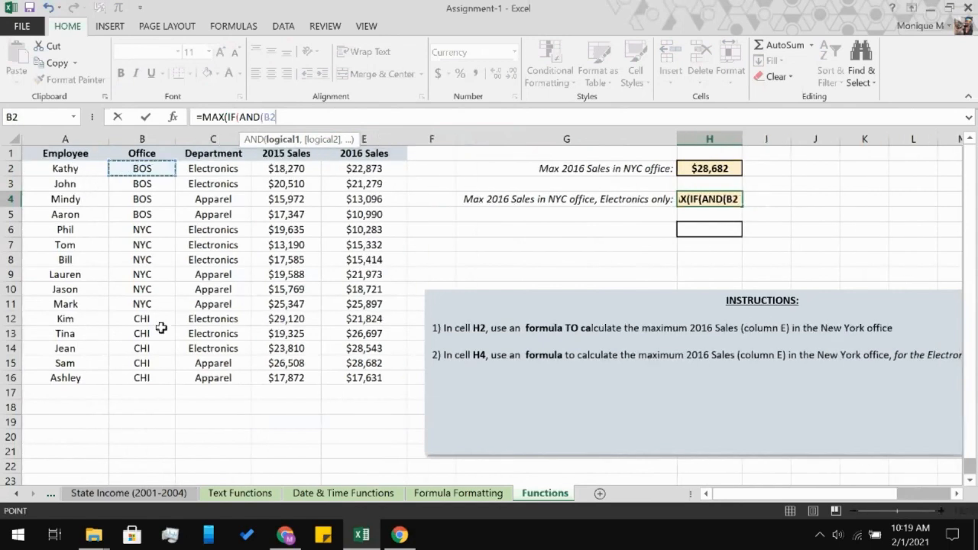
shift+click(142, 374)
text(=)
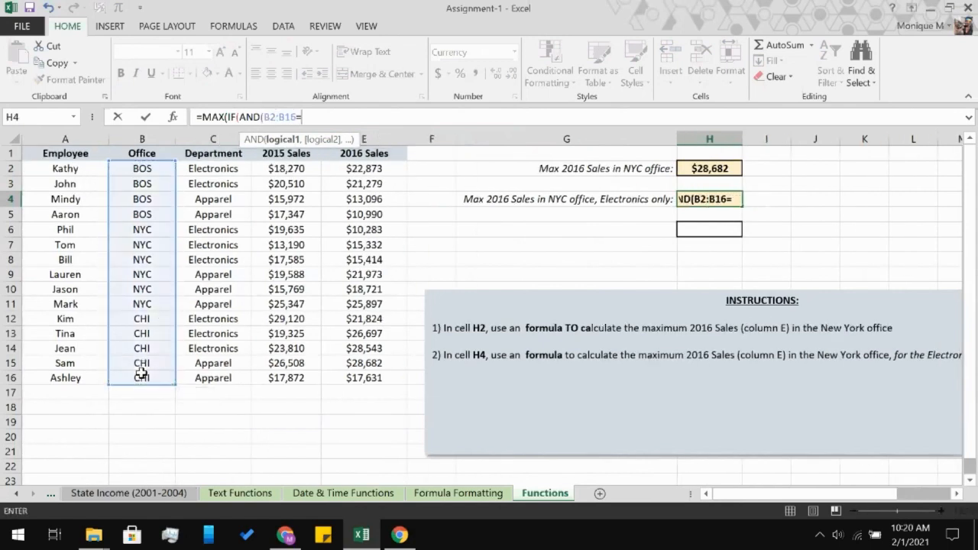
text("NYC")
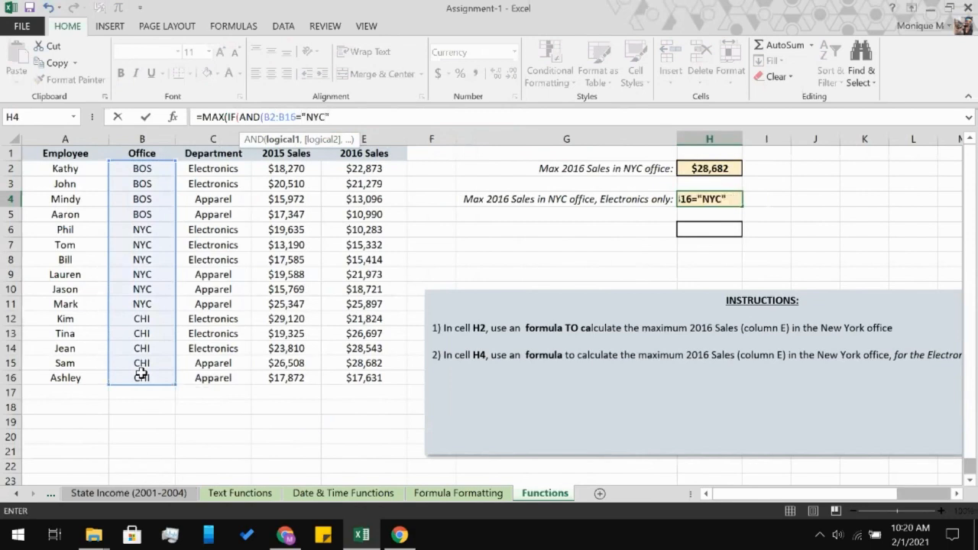
text(,)
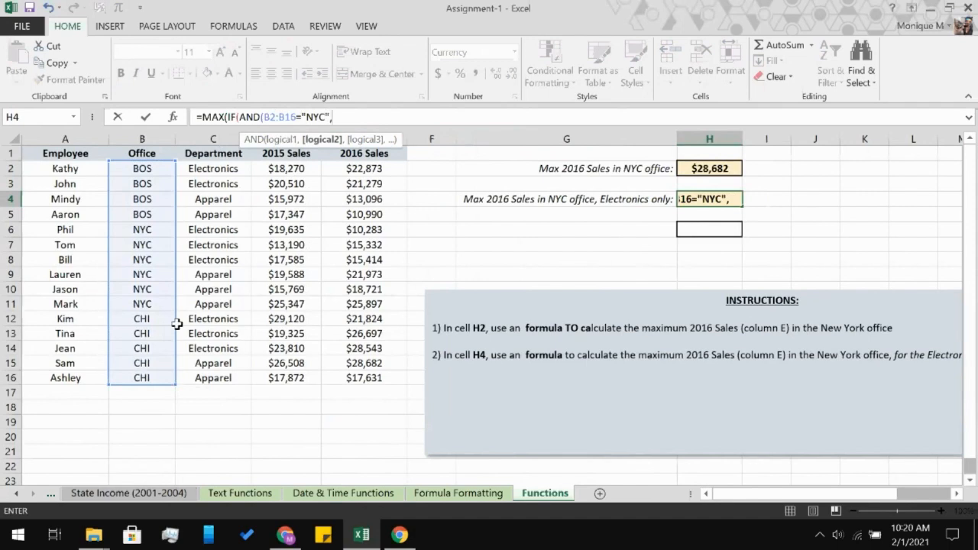
Add C2:C16="Electronics" as the second AND condition in cell H4's formula and close the AND function
click(220, 167)
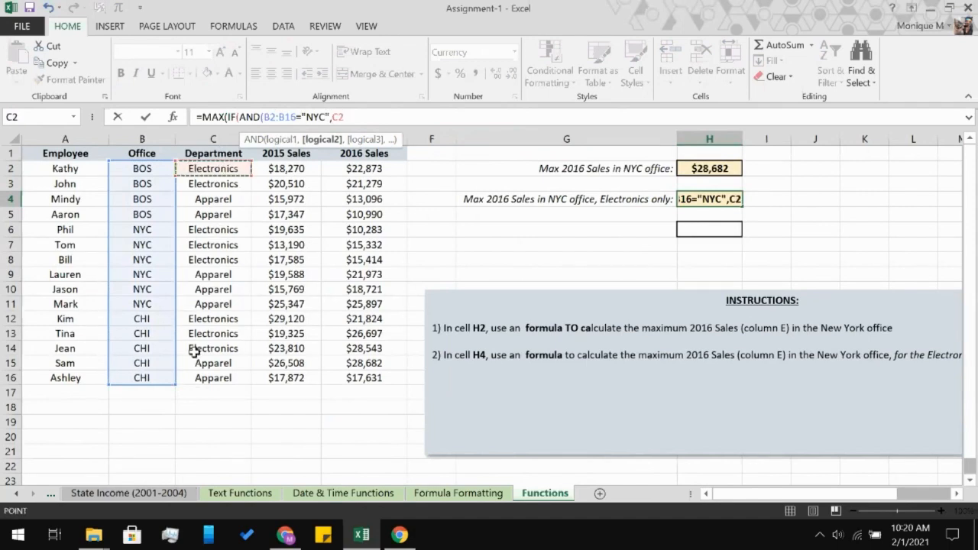
shift+click(198, 376)
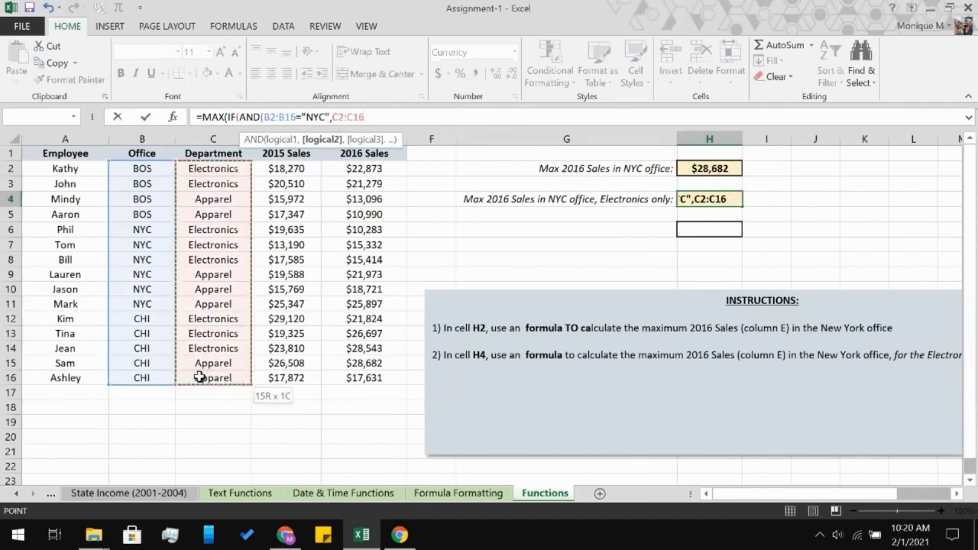
text(")
key(BackSpace)
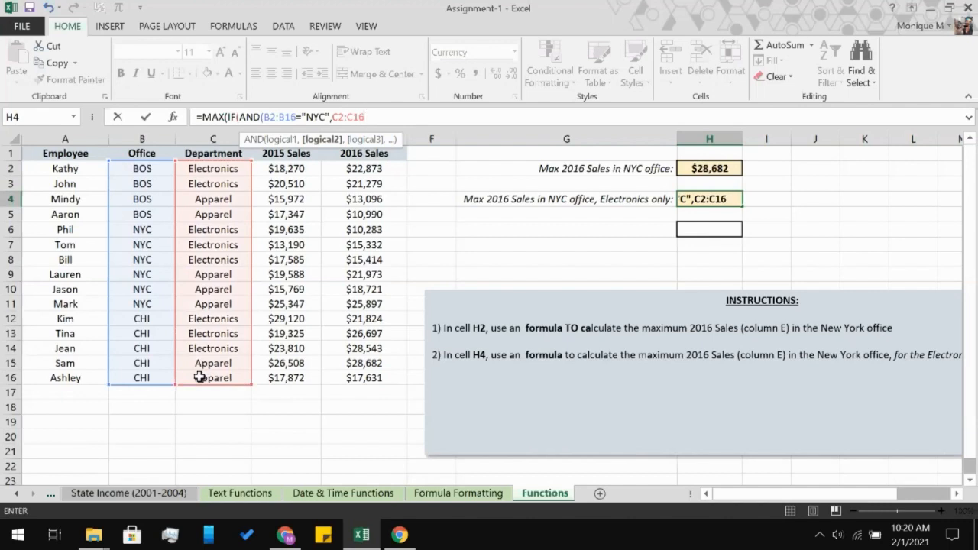
text(="Electronics)
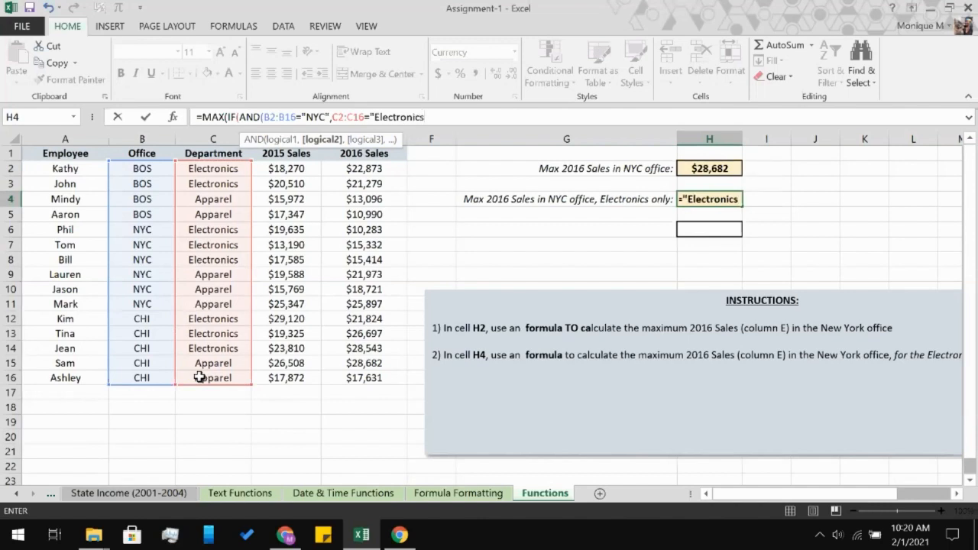
text("))
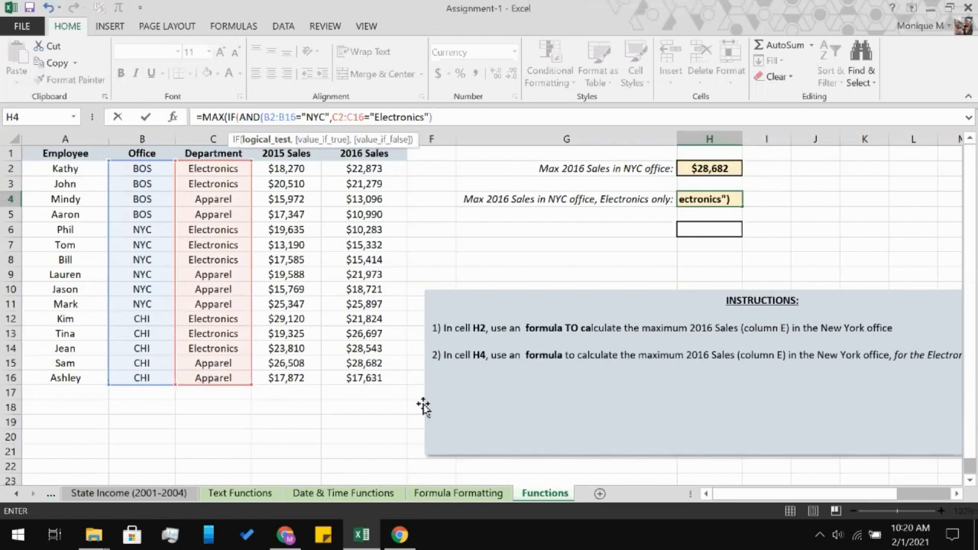
Use the 2016 Sales range E2:E16 as the IF function's value when true in cell H4's formula
scroll(452, 411, right, 1)
scroll(451, 411, right, 2)
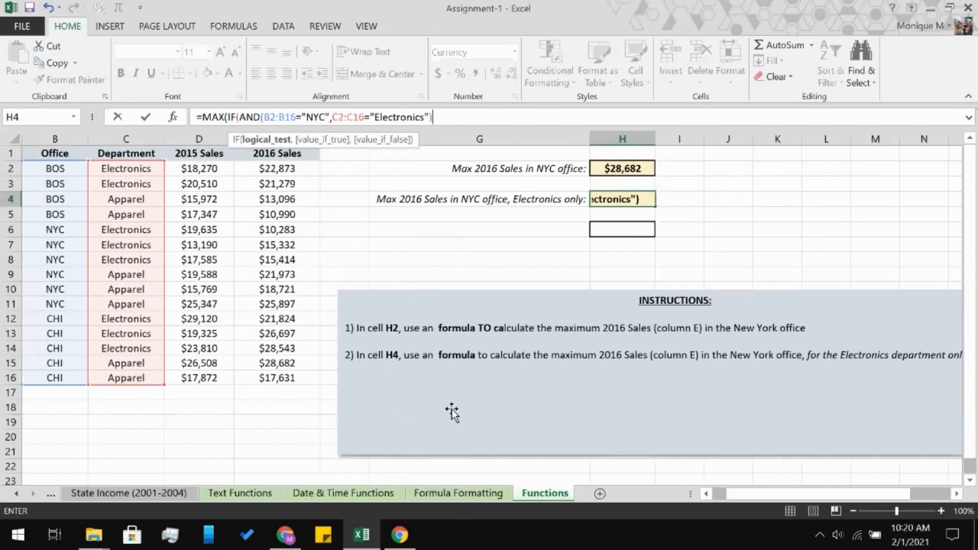
scroll(452, 412, left, 1)
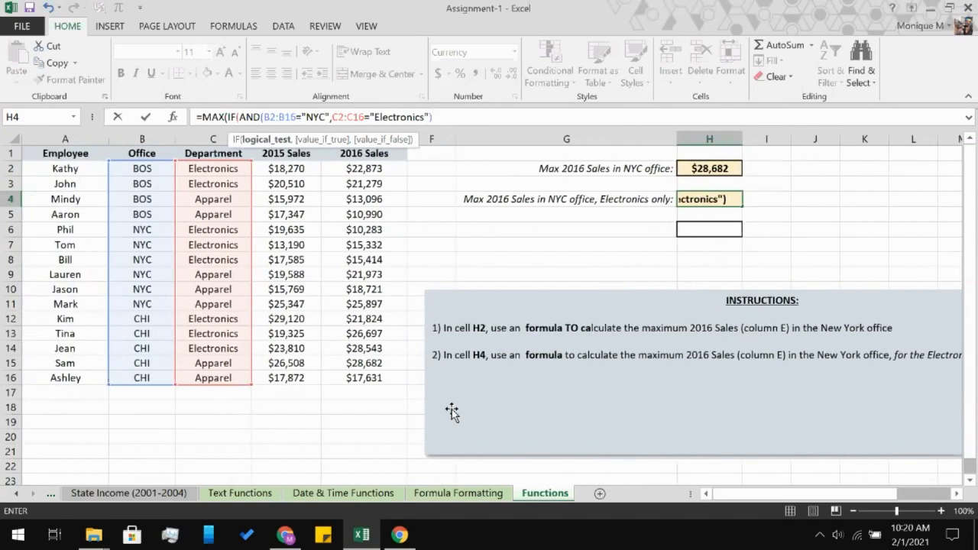
text(,)
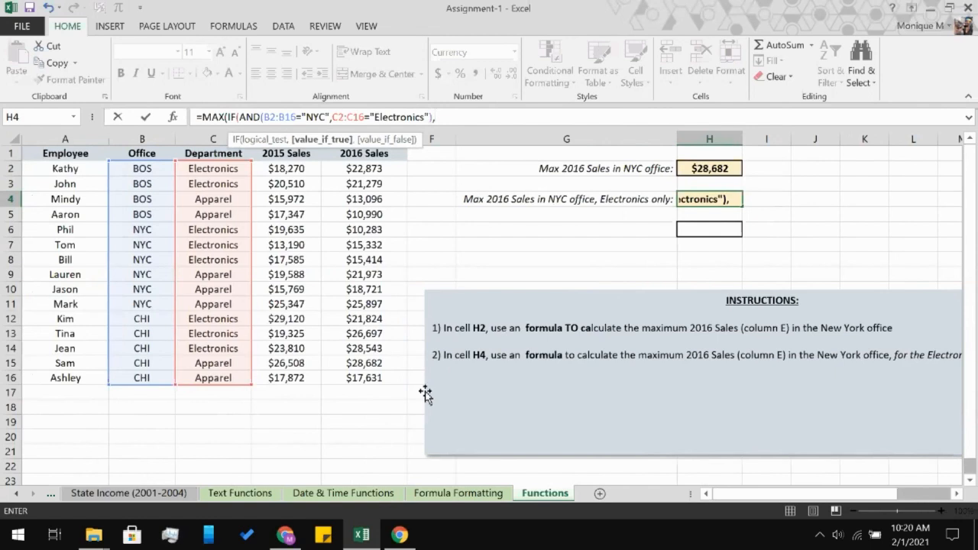
click(334, 169)
drag(350, 378, 339, 380)
text(,)
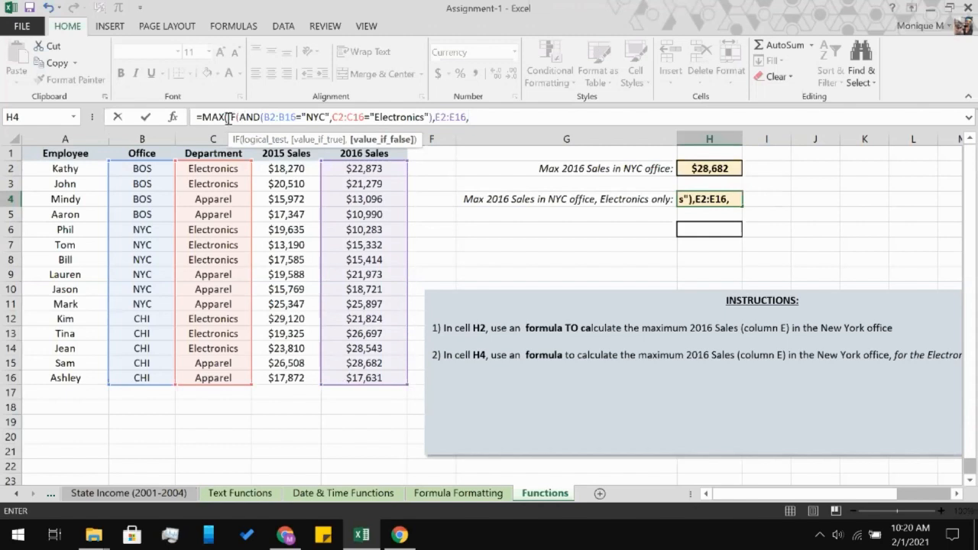
Remove the outer MAX function from the beginning of cell H4's formula so it starts with IF
click(227, 120)
text(()
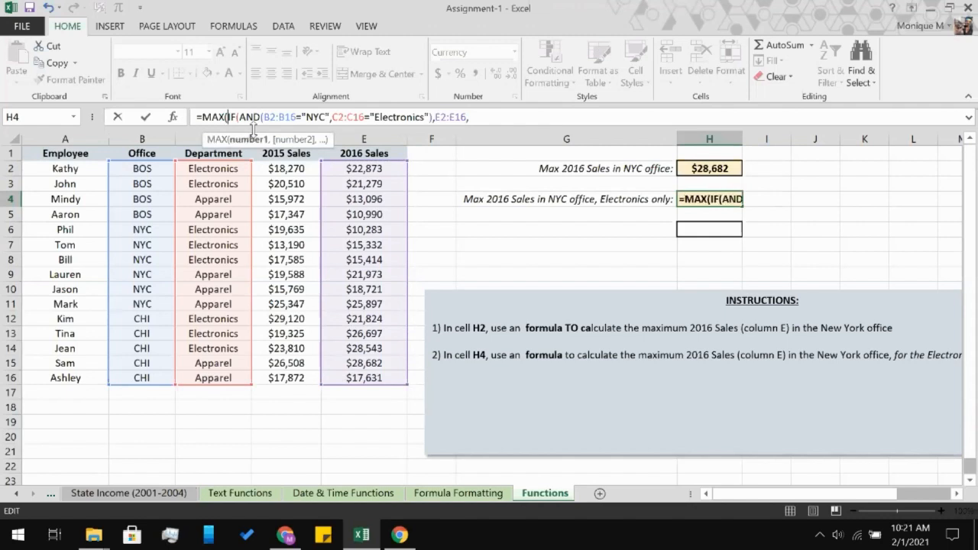
key(BackSpace)
key(BackSpace)
key(BackSpace)
key(BackSpace)
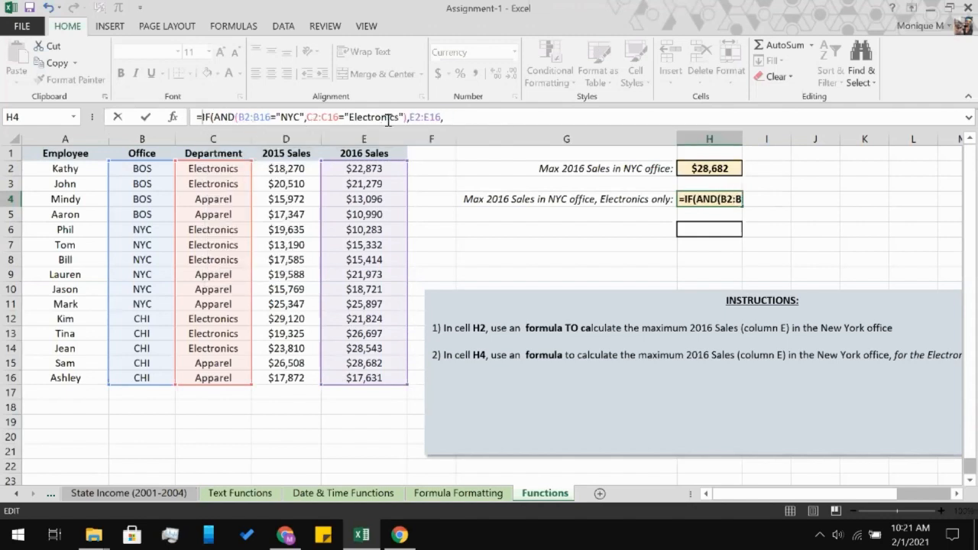
Replace the E2:E16 range in cell H4's IF formula with a nested MAX function as the value when true
click(441, 114)
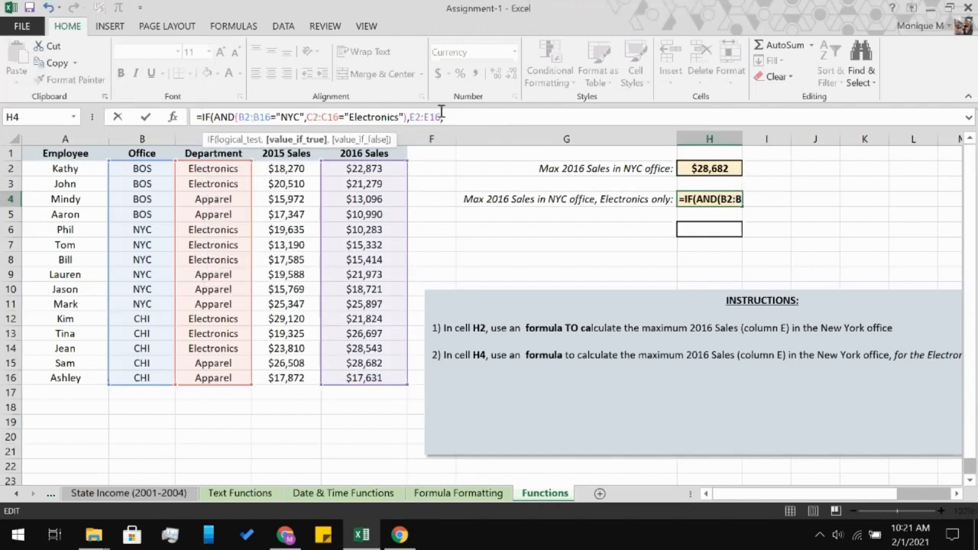
key(BackSpace)
key(BackSpace)
key(BackSpace)
key(BackSpace)
key(BackSpace)
key(BackSpace)
key(BackSpace)
text(,)
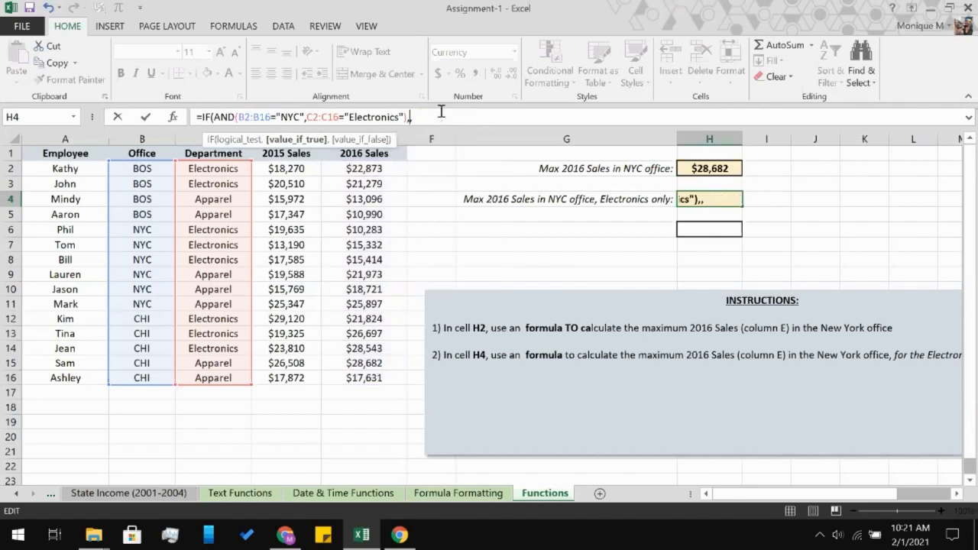
text(ma)
text(x)
key(Tab)
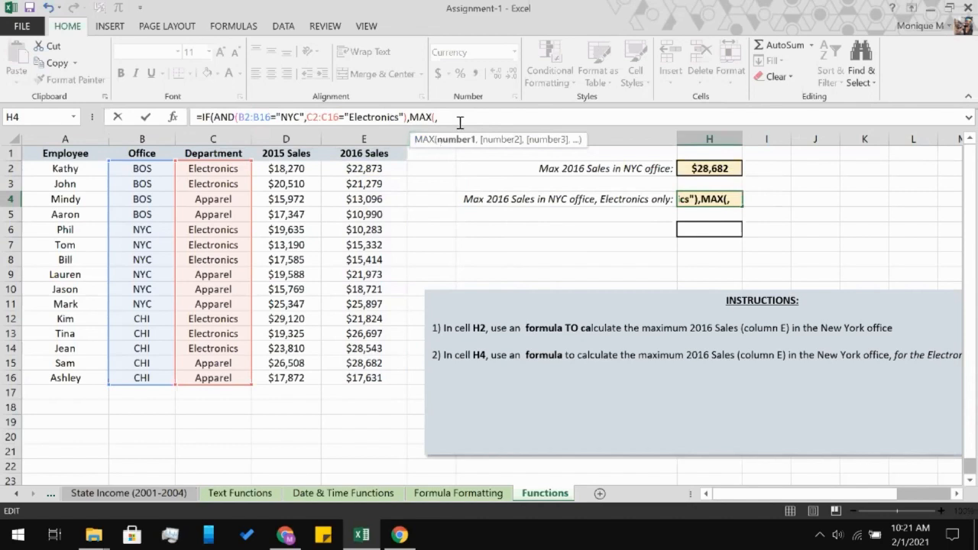
Erase the entire IF and AND formula being edited in cell H4
key(BackSpace)
key(BackSpace)
key(BackSpace)
key(BackSpace)
key(BackSpace)
key(BackSpace)
key(BackSpace)
key(BackSpace)
key(BackSpace)
key(BackSpace)
key(BackSpace)
key(BackSpace)
key(BackSpace)
key(BackSpace)
key(BackSpace)
key(BackSpace)
key(BackSpace)
key(BackSpace)
key(BackSpace)
key(BackSpace)
key(BackSpace)
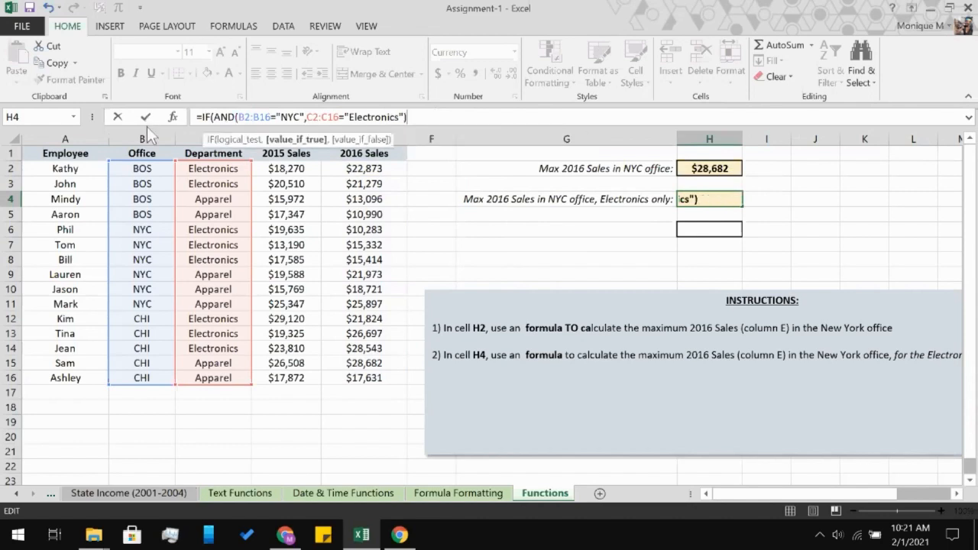
key(BackSpace)
key(BackSpace)
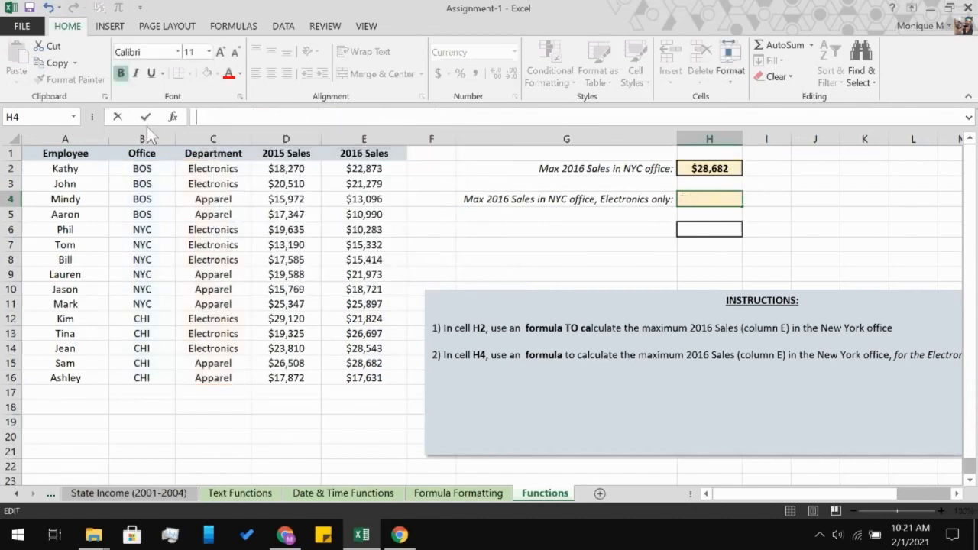
Try a MAXIFS formula in cell H4, consult the function's arguments and help, and cancel the entry
text(=)
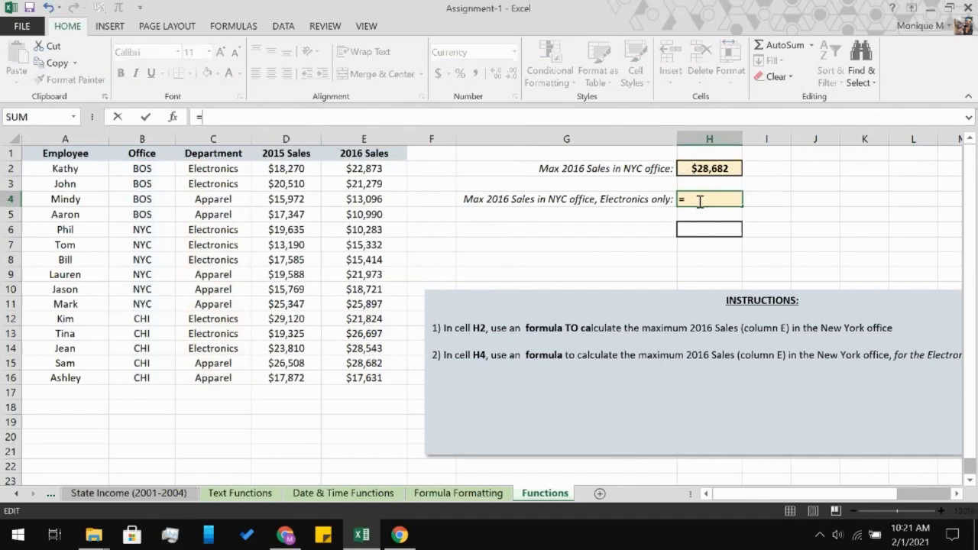
text(ma)
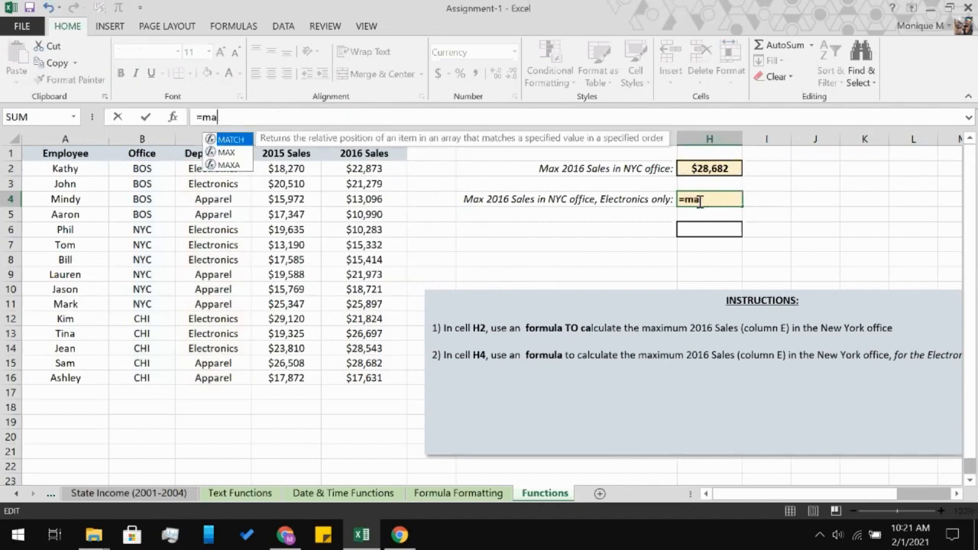
text(xif)
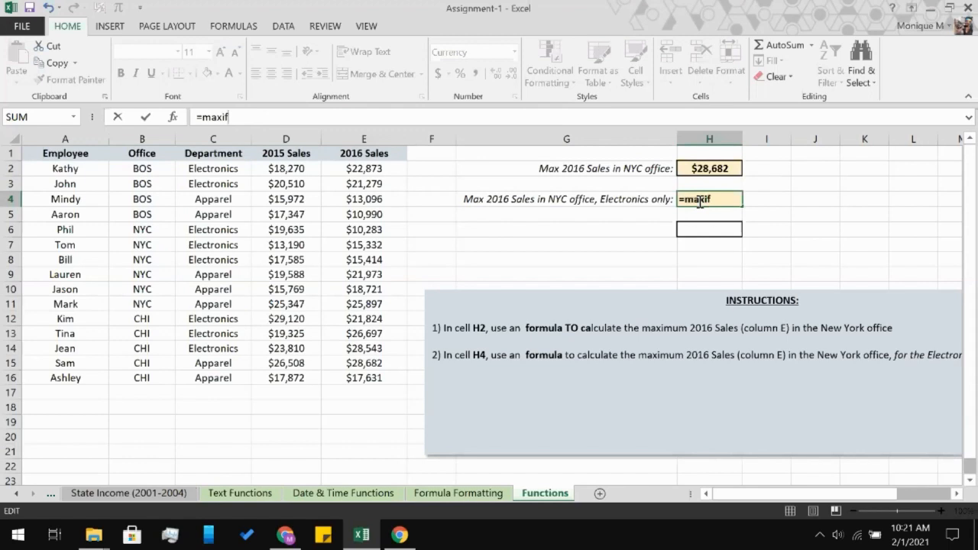
text(s()
click(184, 122)
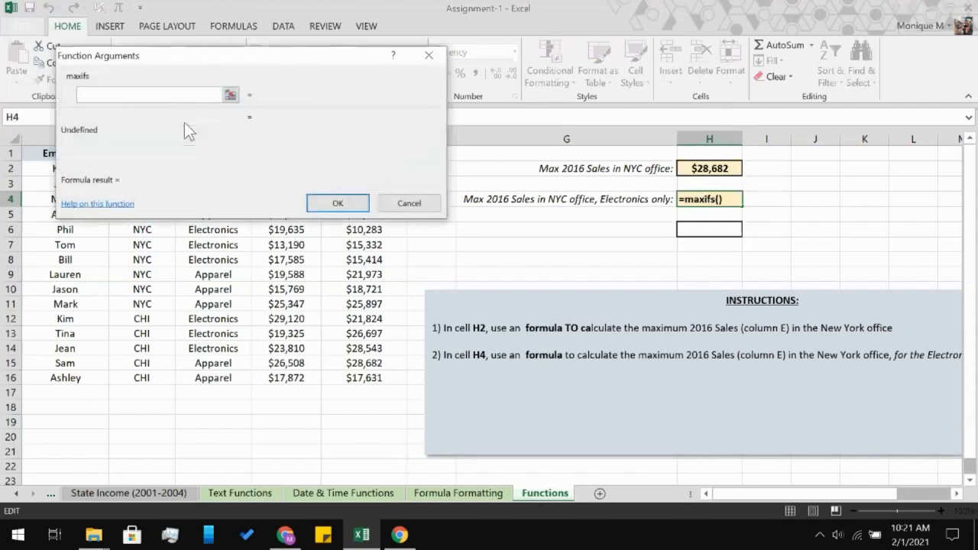
click(117, 213)
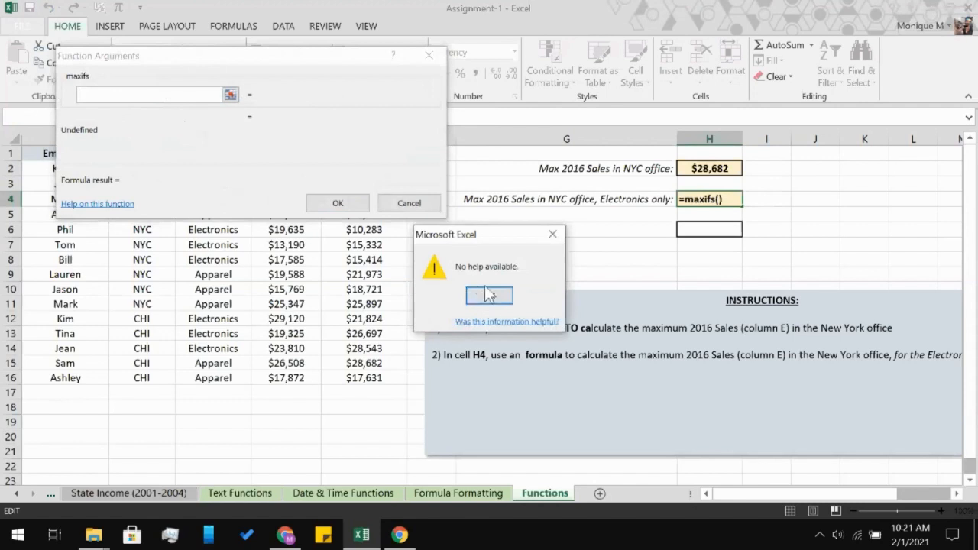
click(491, 294)
click(412, 201)
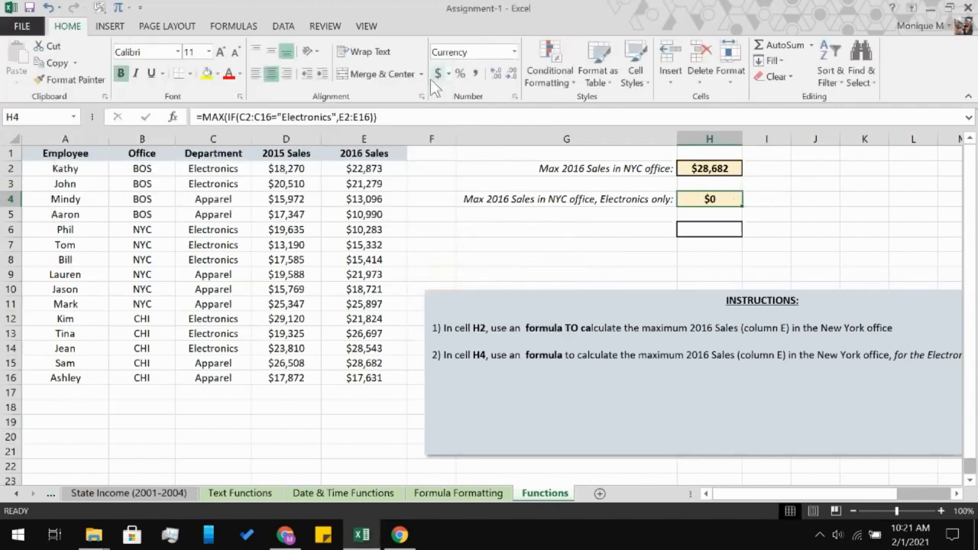
click(414, 110)
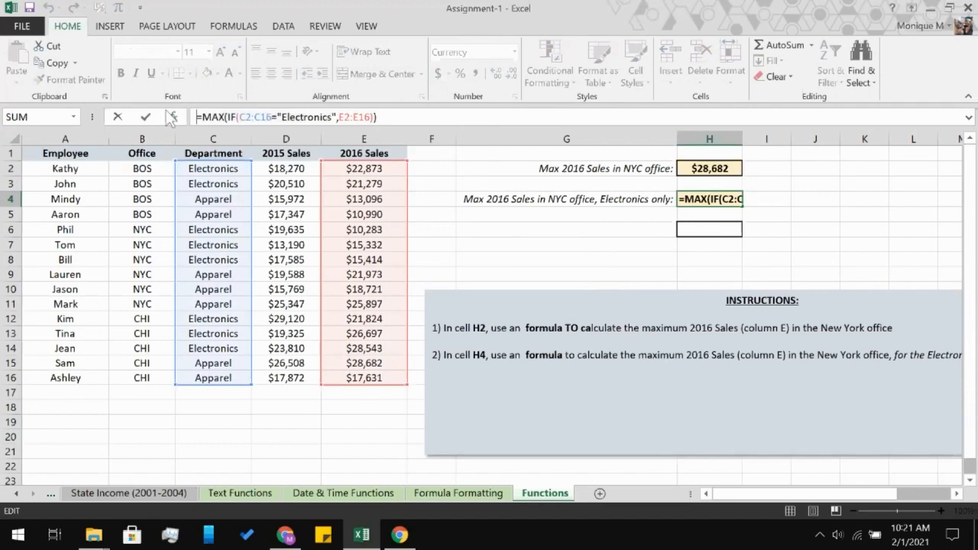
text(=)
click(844, 200)
key(Escape)
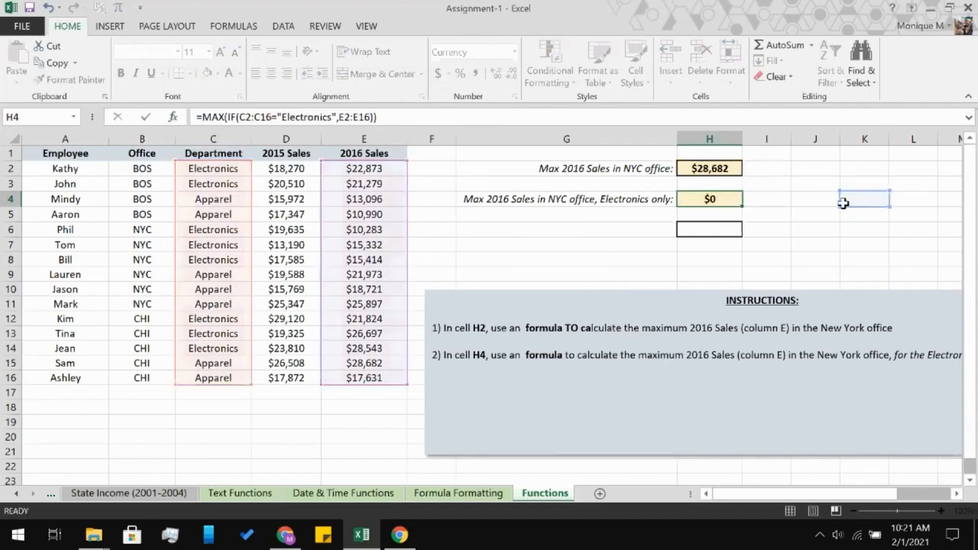
Start a MAXIFS formula in the empty cell K4
click(844, 200)
text(=)
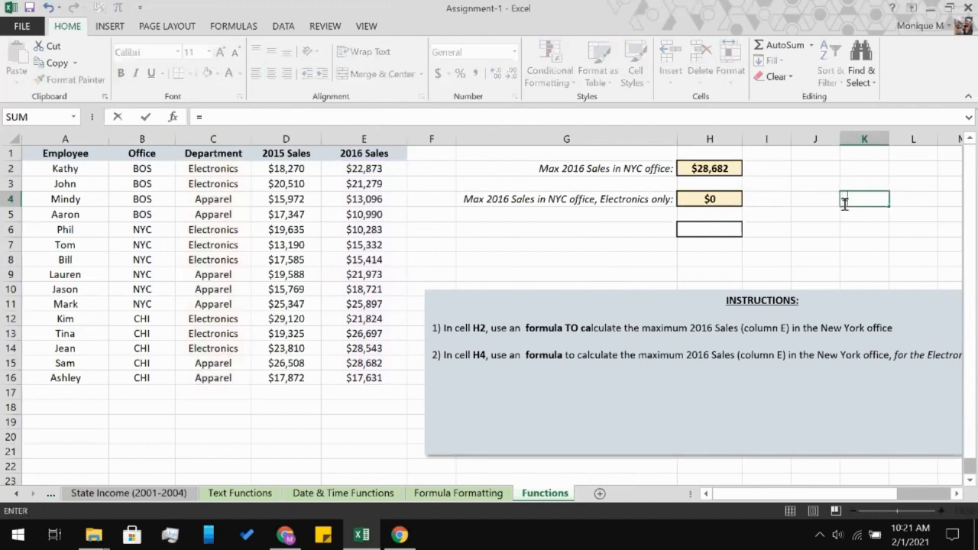
text(ma)
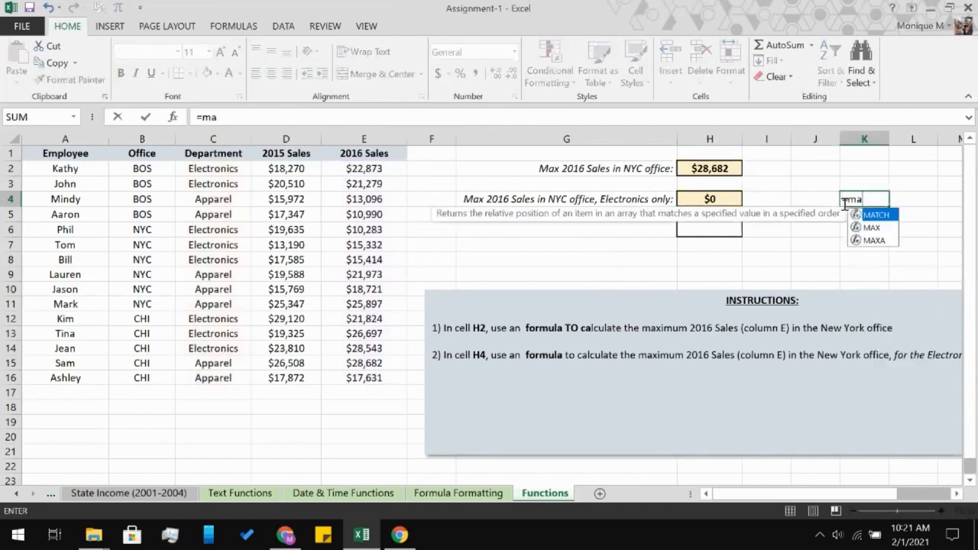
text(xifs)
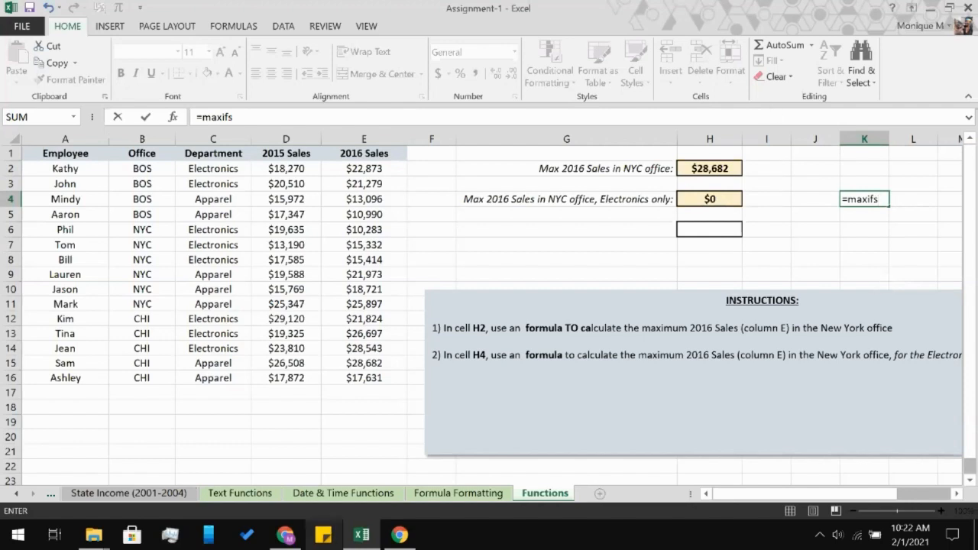
click(394, 537)
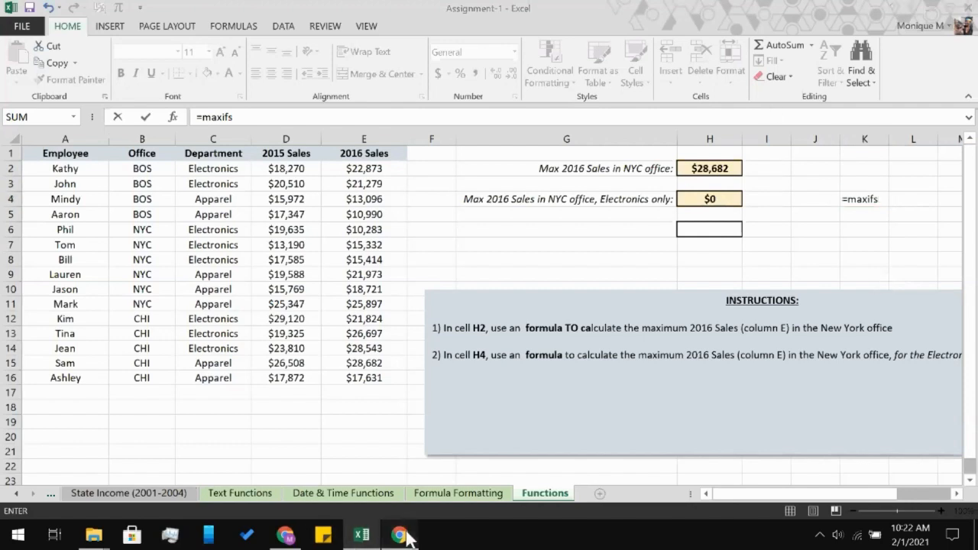
click(296, 538)
click(578, 491)
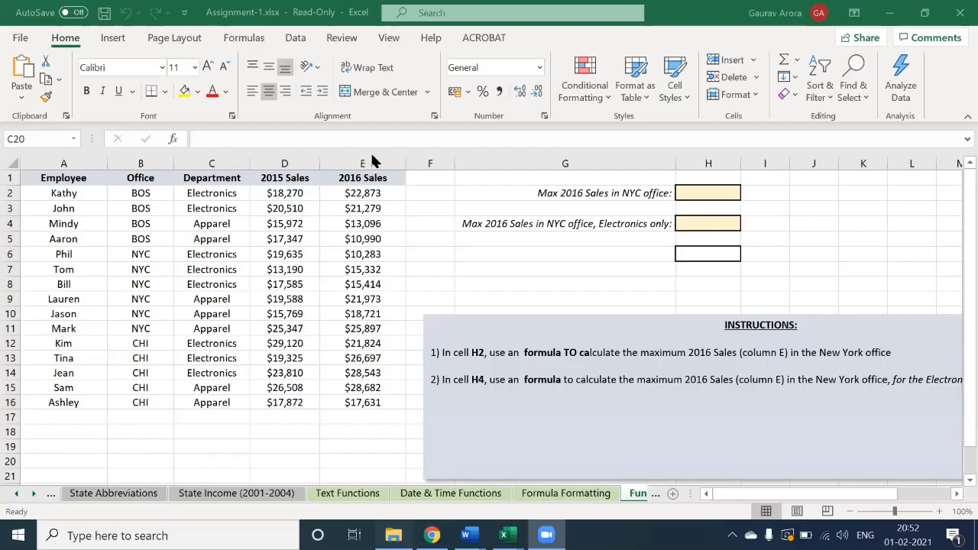
Switch to File Explorer and open the Data.xlsx workbook from the Microsoft Excel Specialist- 3 days folder
key(alt+Tab)
double_click(365, 159)
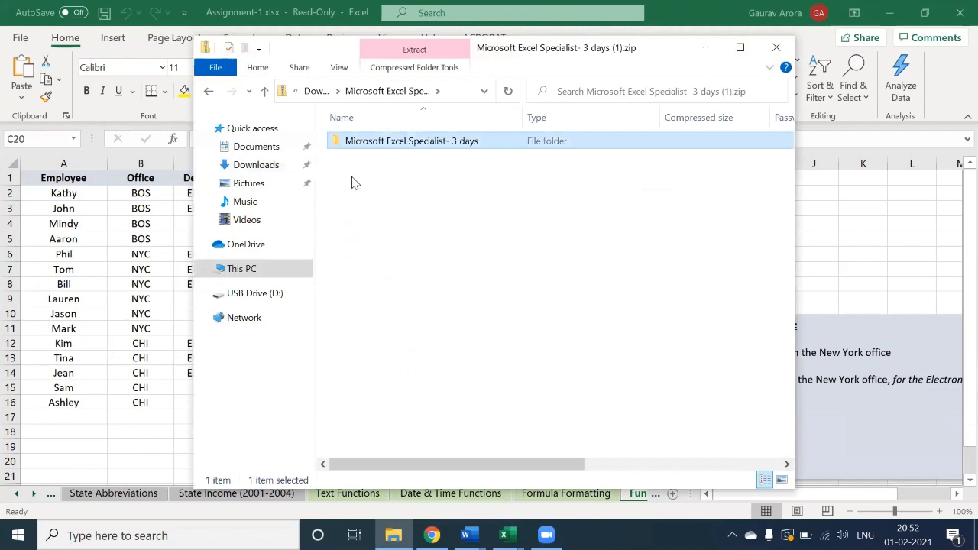
key(Return)
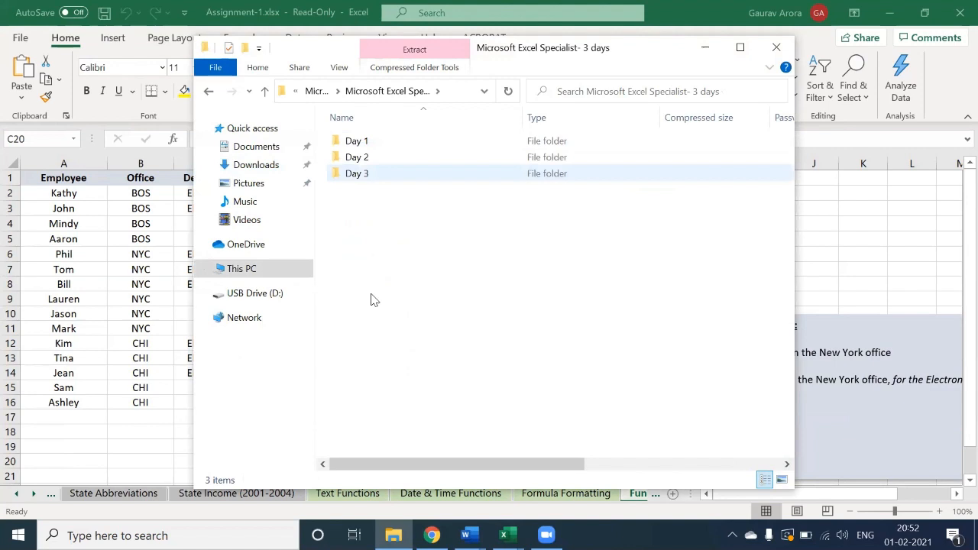
key(Return)
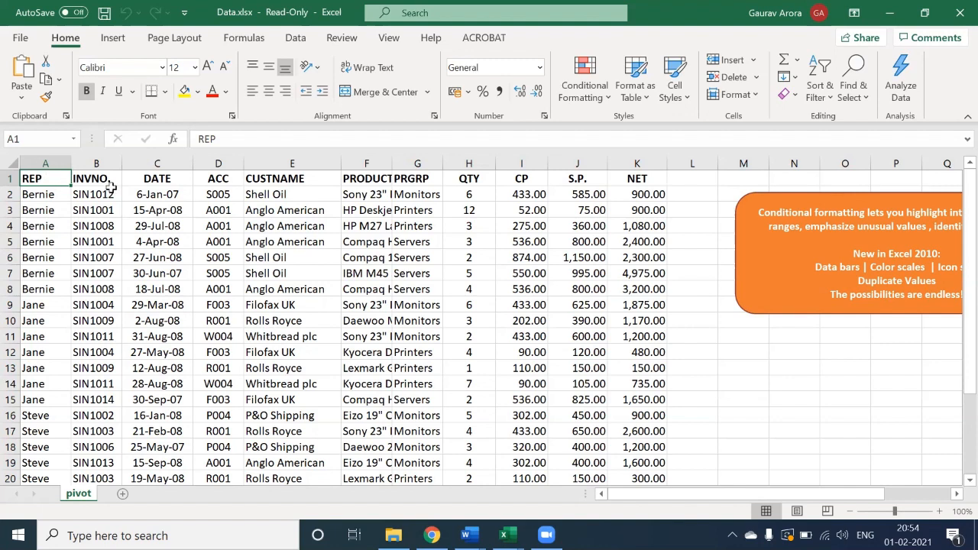
Review the column headers in row 1 of the pivot sheet's sales data, ending on the REP header
click(337, 179)
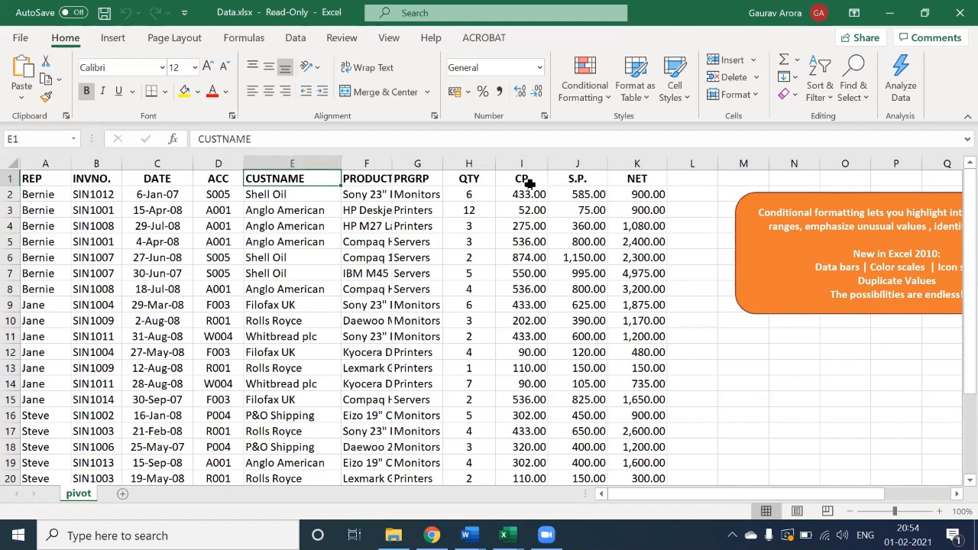
key(Right)
key(Right)
key(Right)
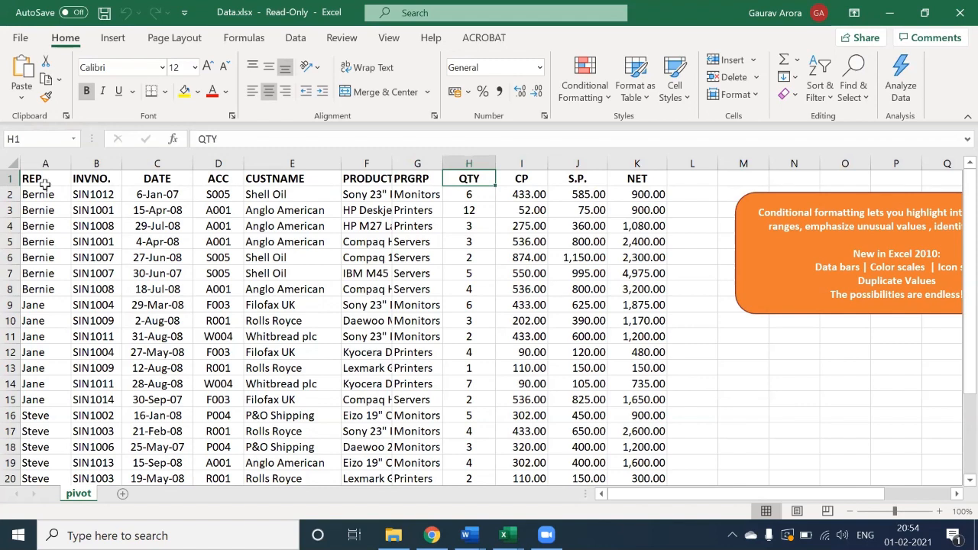
key(Right)
click(46, 184)
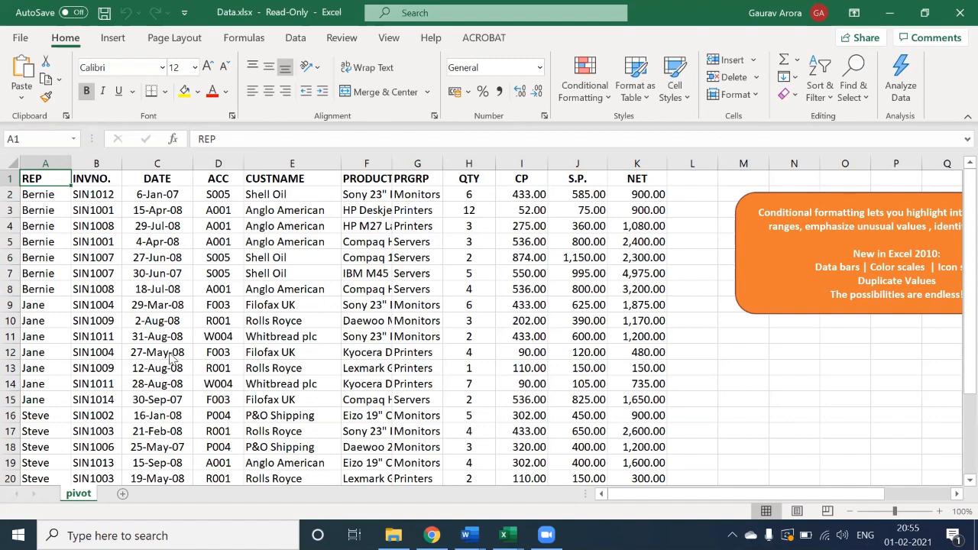
Turn on filtering for the sales data and filter the CUSTNAME column to show only Shell Oil
key(ctrl+shift+l)
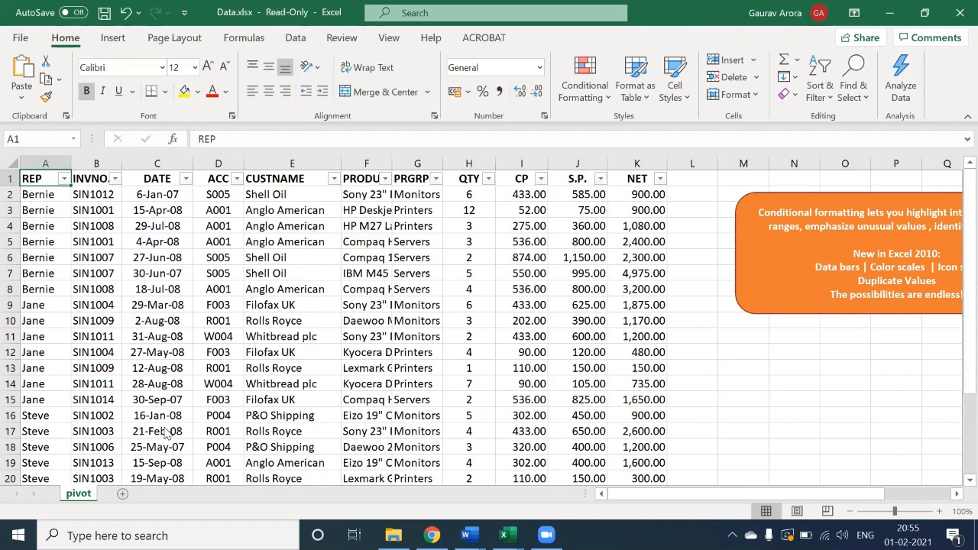
click(335, 179)
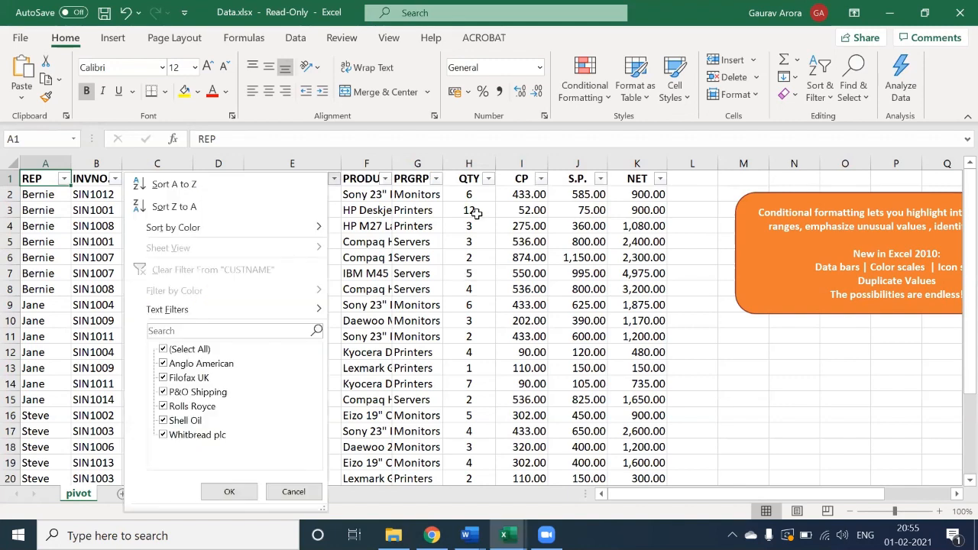
click(164, 350)
click(162, 421)
click(229, 491)
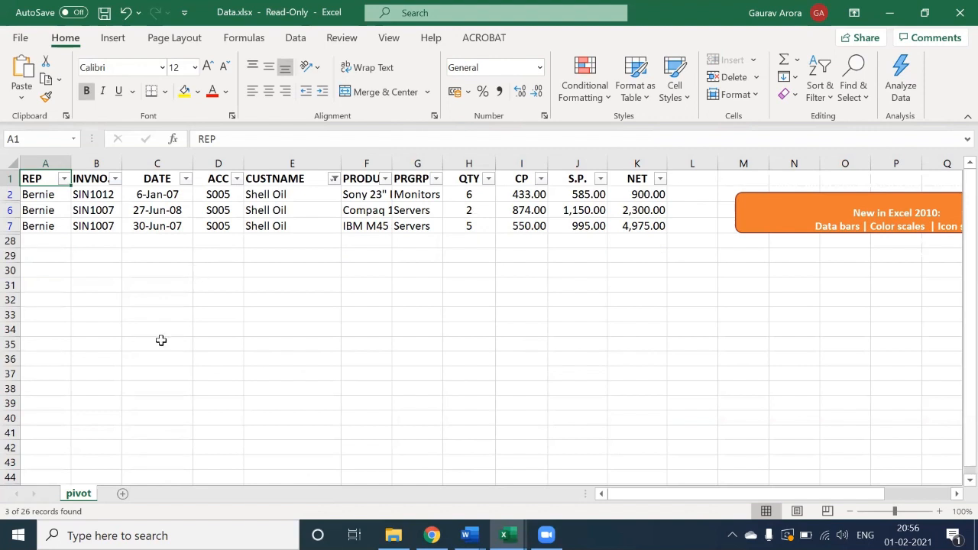
Clear the customer filter so all sales records are listed, and dismiss the data import tip
key(alt+a)
key(c)
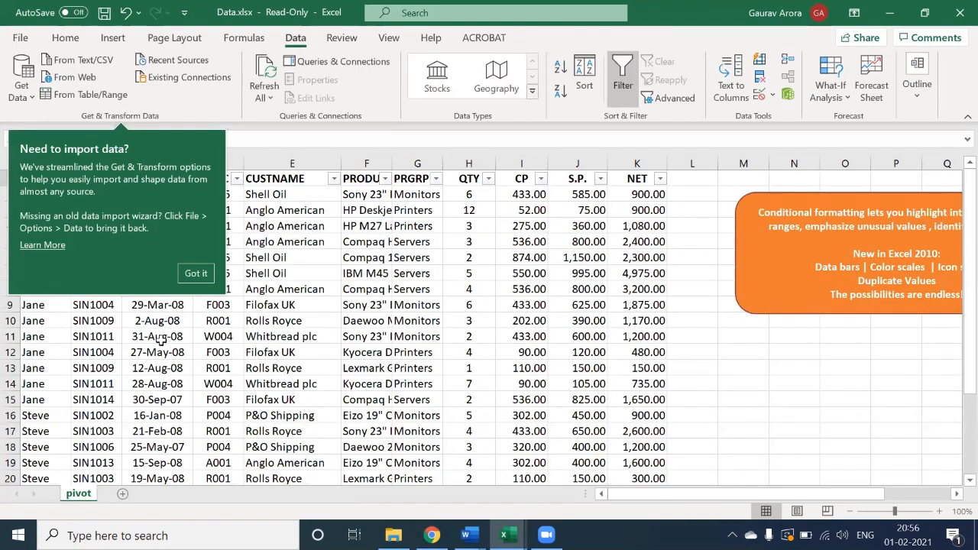
key(Escape)
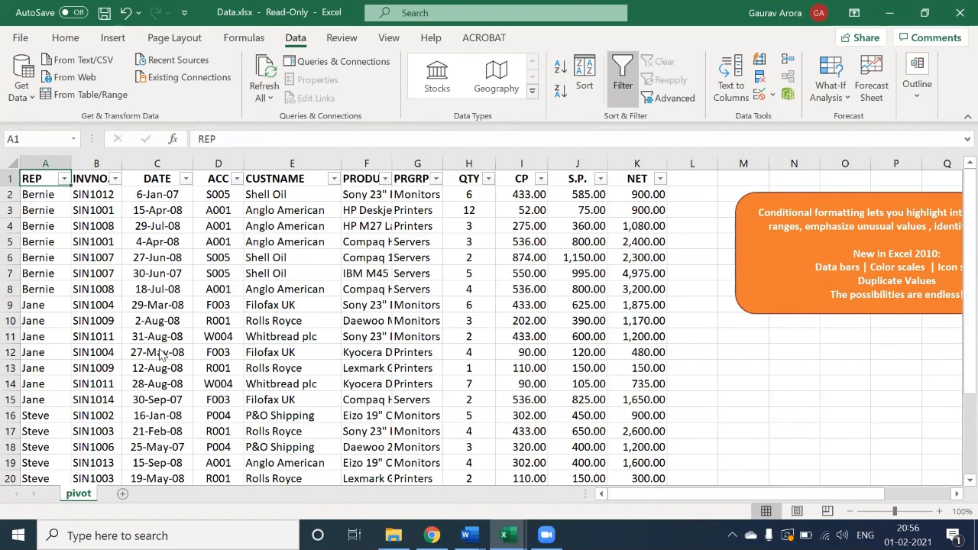
Go to the CUSTNAME header and filter the sales data to Shell Oil again
key(Right)
key(Right)
key(Right)
key(Right)
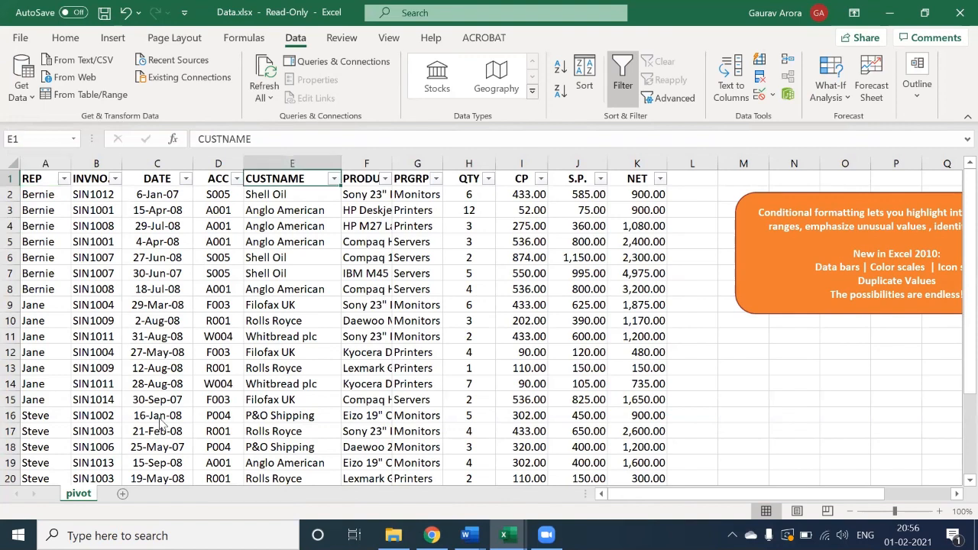
click(234, 493)
Change the CUSTNAME filter to show only Anglo American, and clear the filter after viewing its records
click(335, 180)
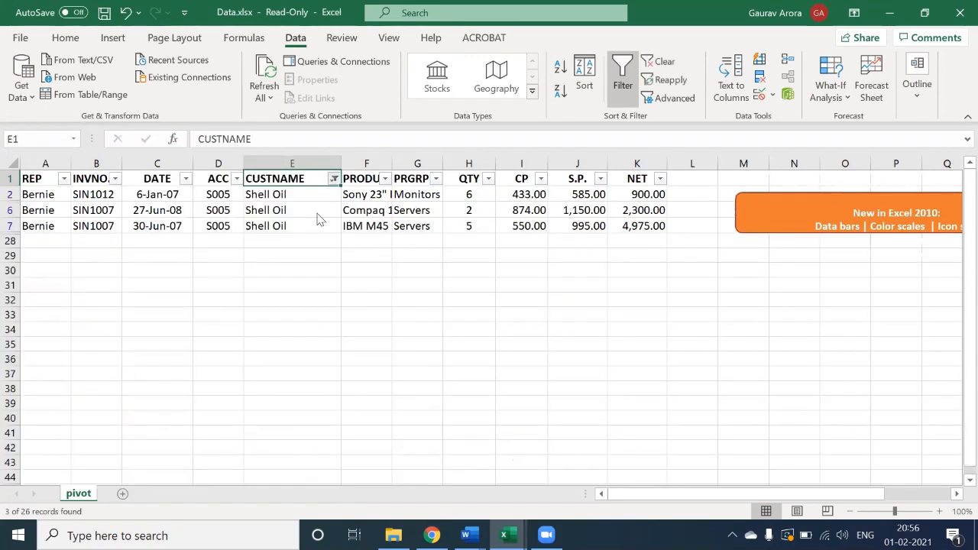
click(163, 350)
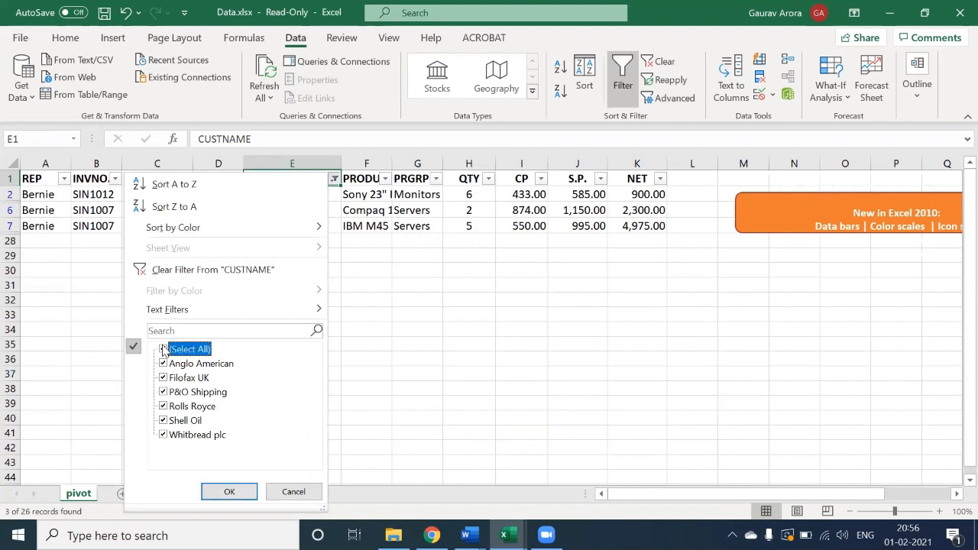
click(162, 350)
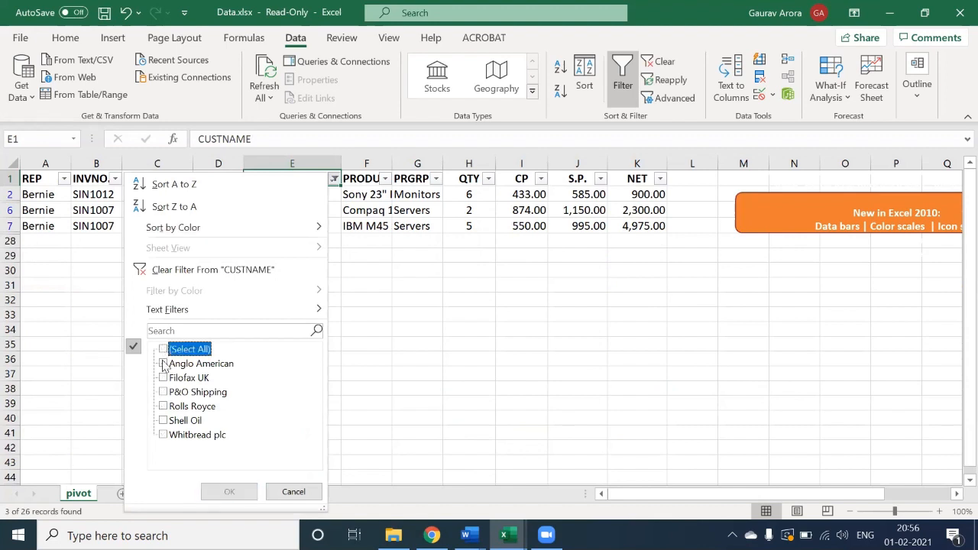
click(163, 364)
click(217, 500)
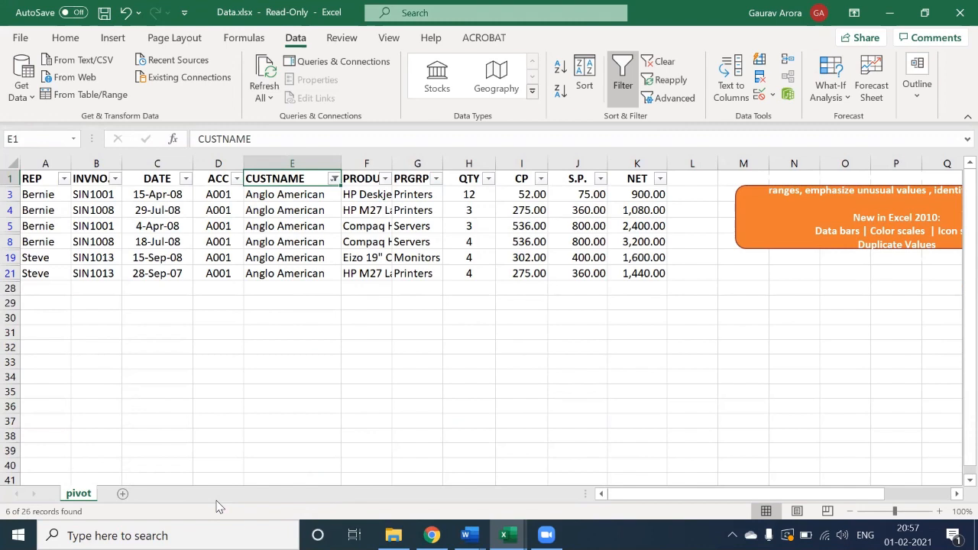
key(alt+a)
key(c)
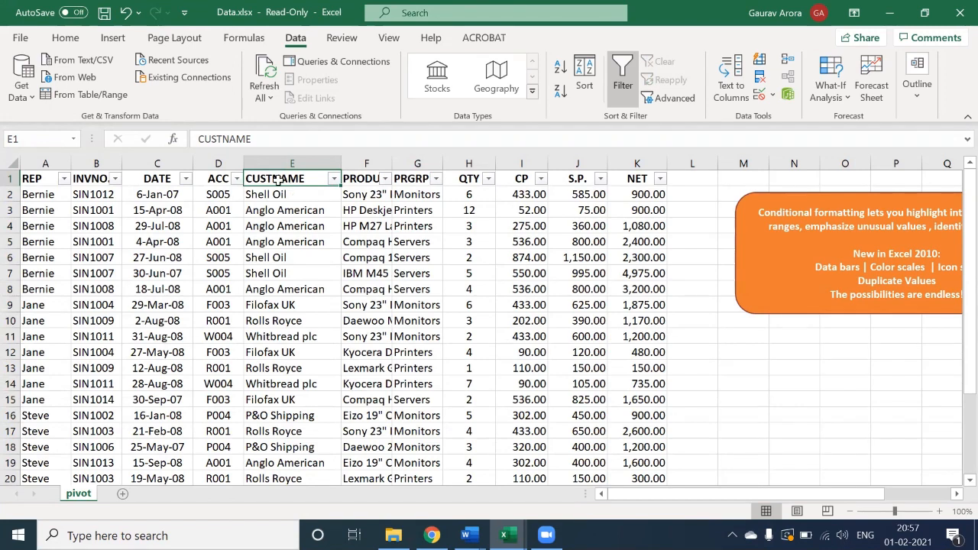
click(39, 178)
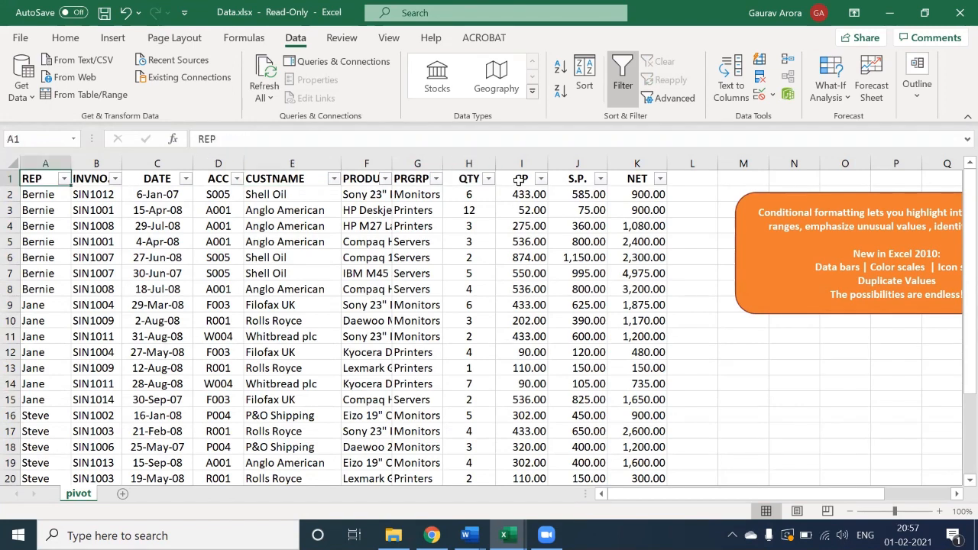
click(519, 179)
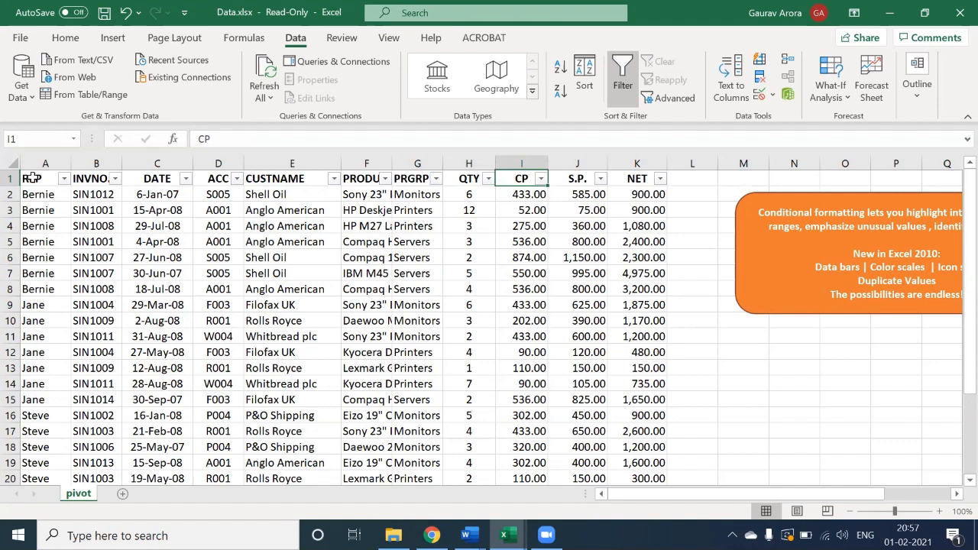
key(ctrl+Home)
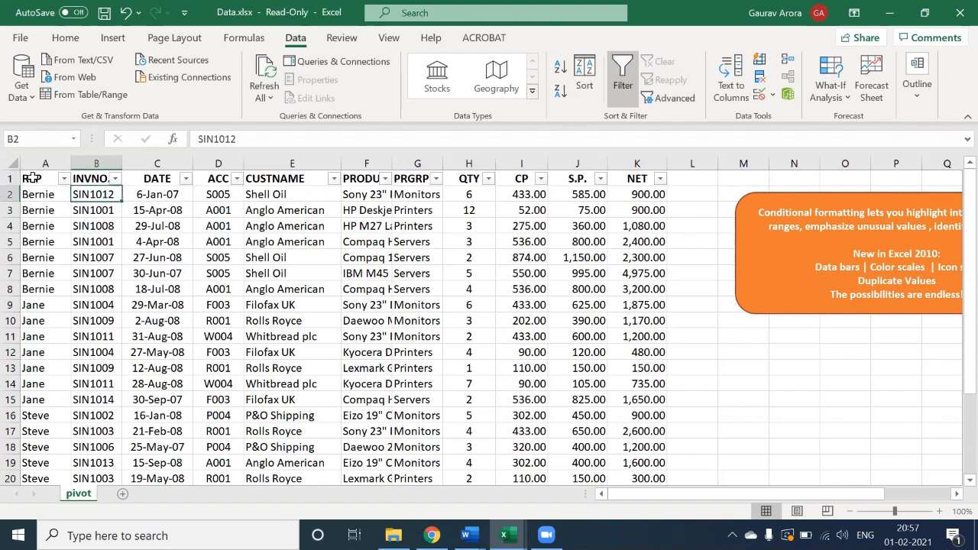
Select the sales data from the REP header to the last record and create a PivotTable from A1:K27 on a new worksheet
click(31, 178)
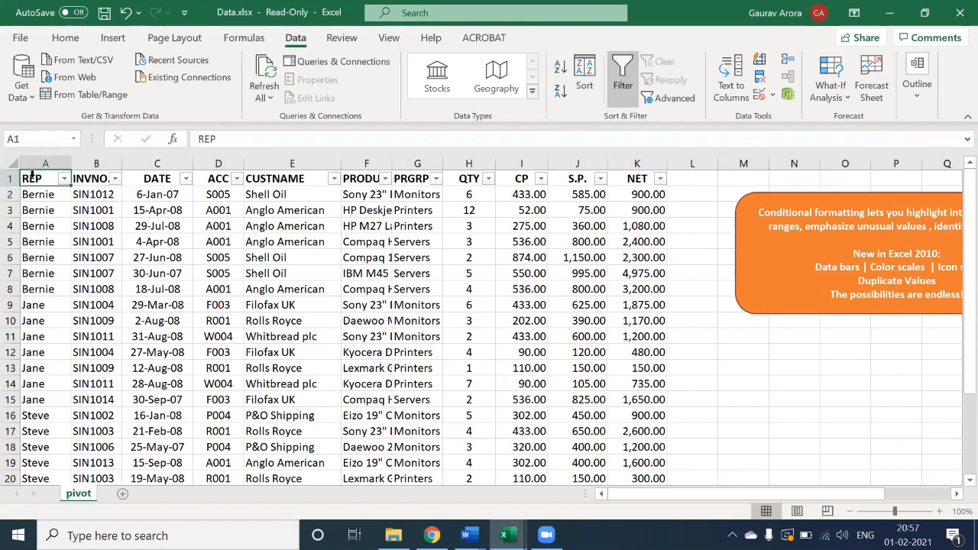
key(ctrl+shift+End)
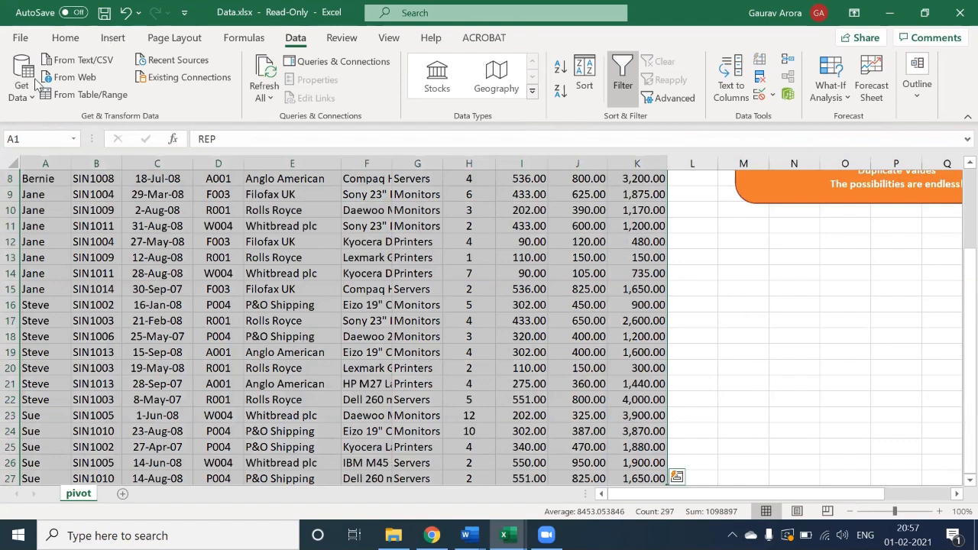
scroll(36, 82, up, 3)
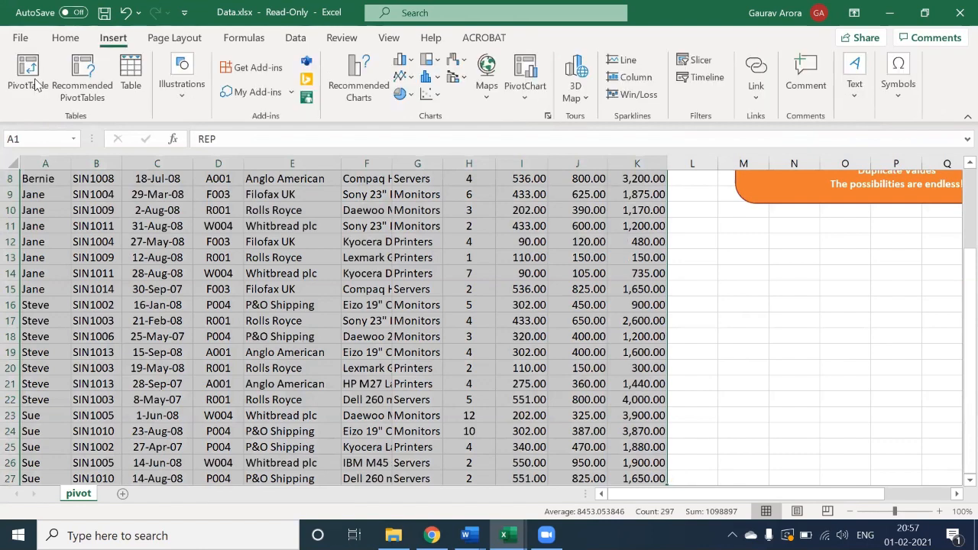
click(28, 76)
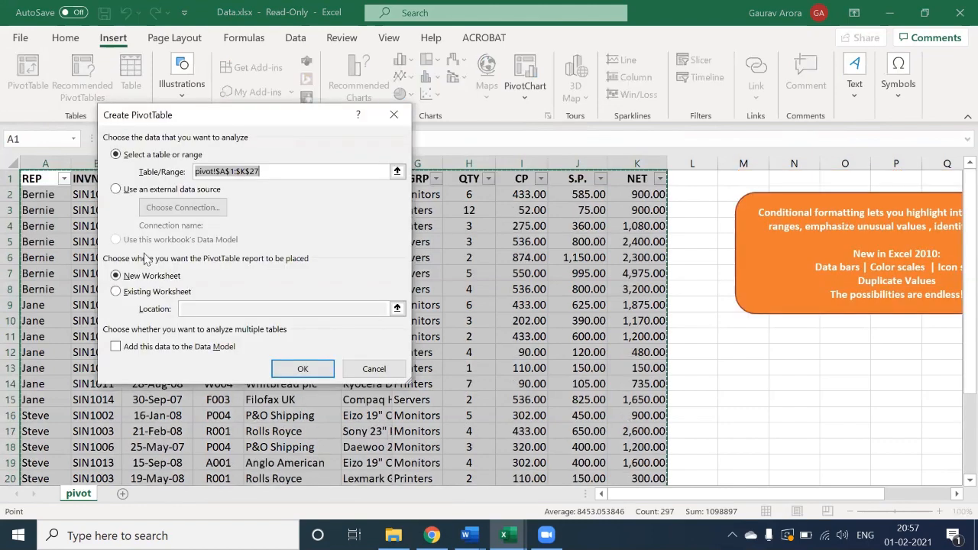
click(292, 364)
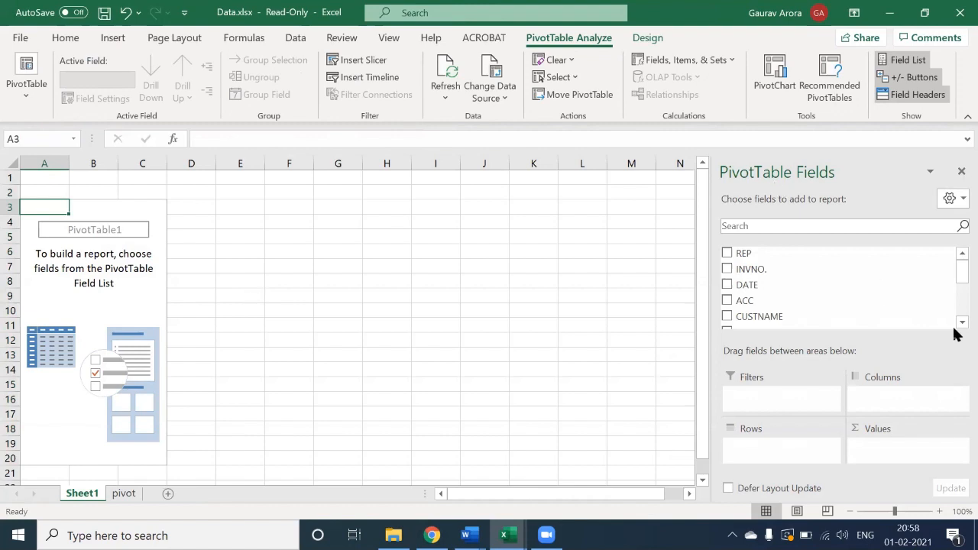
Add CUSTNAME as the PivotTable's row field and QTY as its summed value field
scroll(955, 321, down, 2)
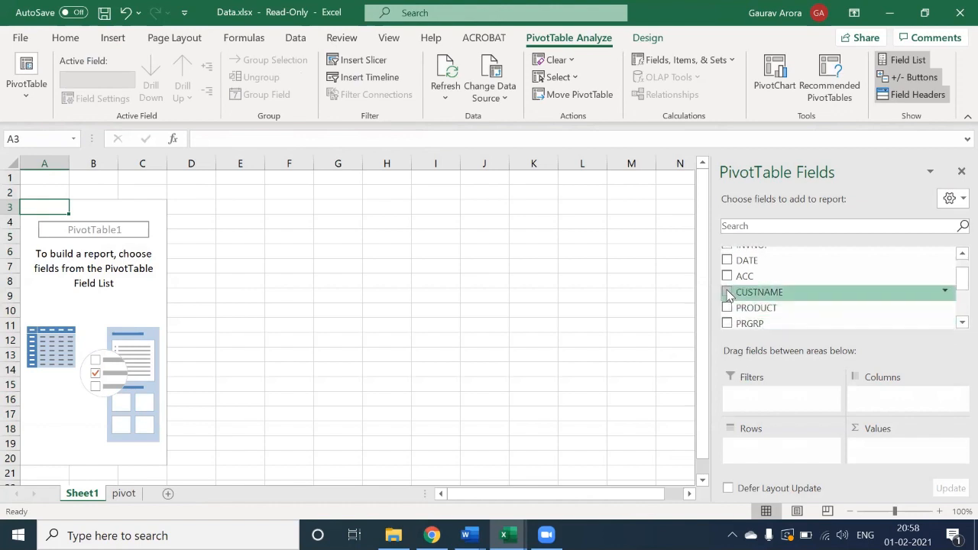
click(728, 294)
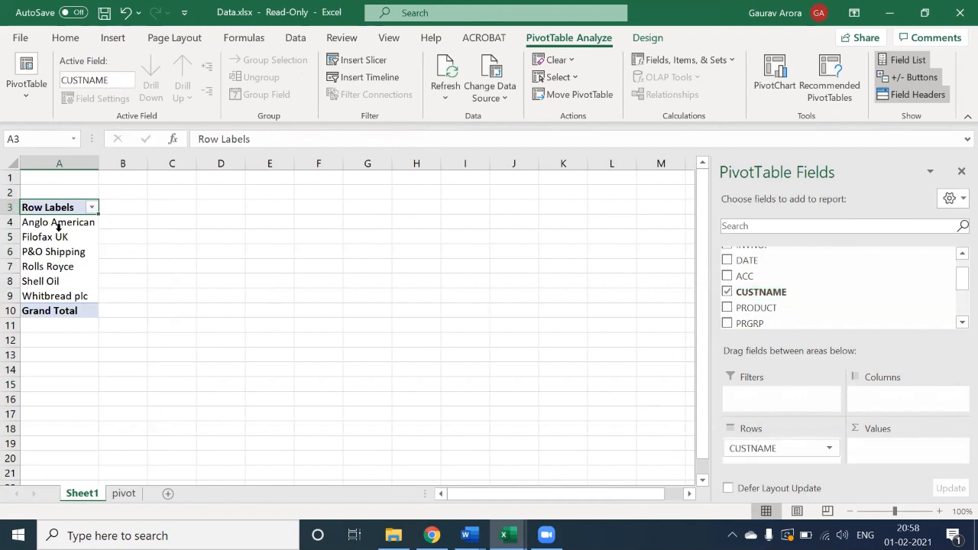
click(962, 322)
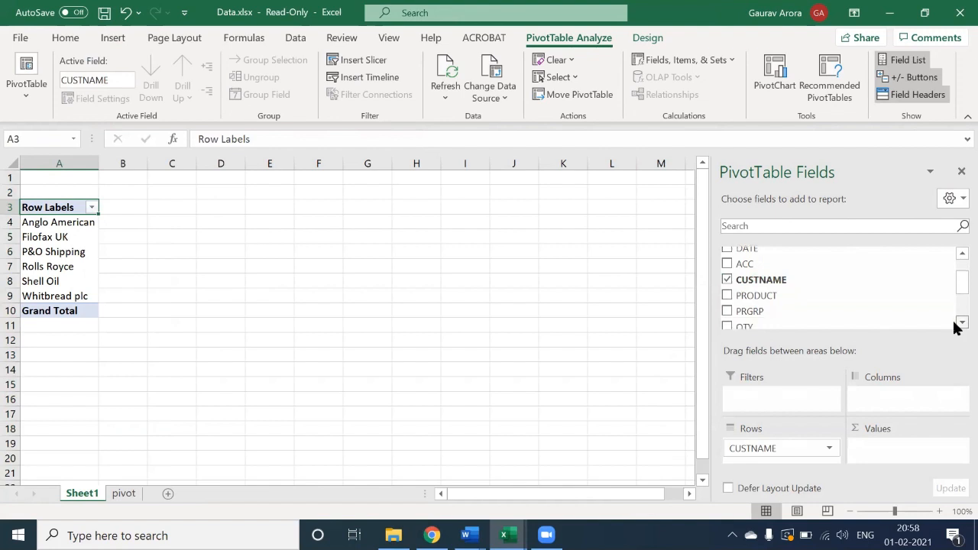
click(962, 322)
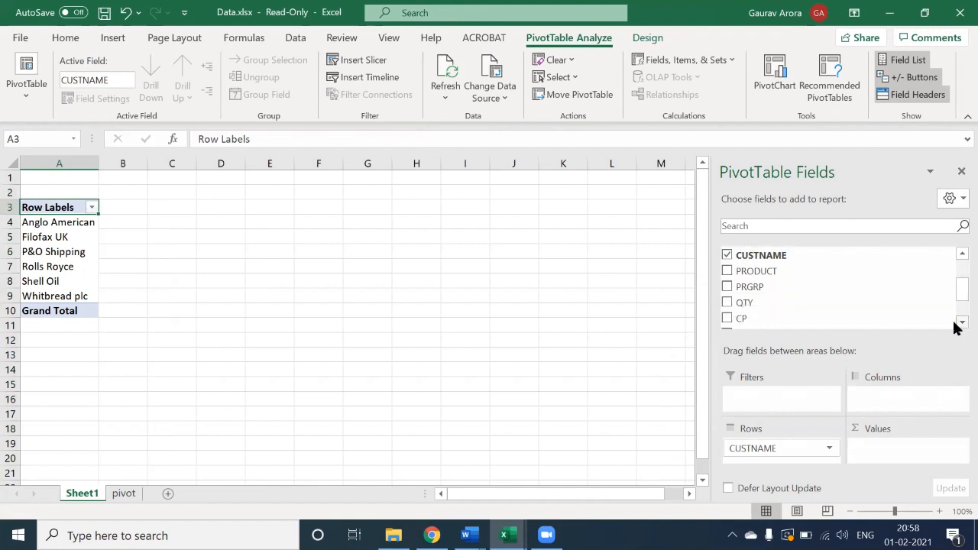
click(728, 304)
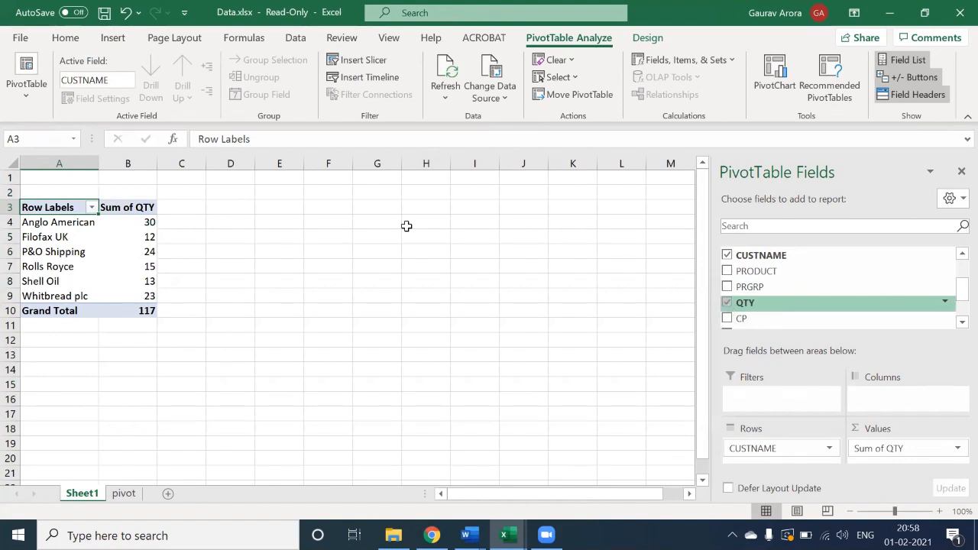
Examine the Anglo American row and its Sum of QTY value in the PivotTable
click(135, 223)
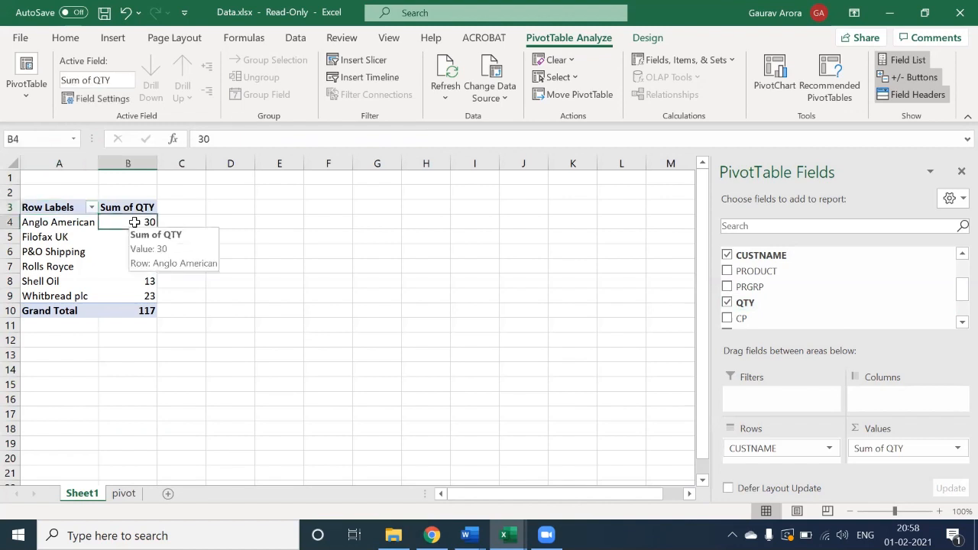
click(65, 227)
click(149, 221)
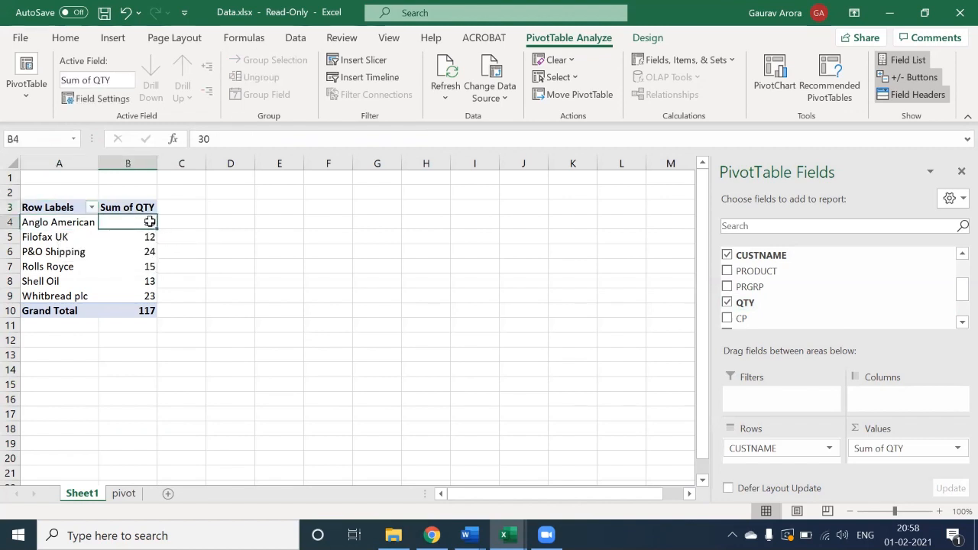
mouse_move(150, 221)
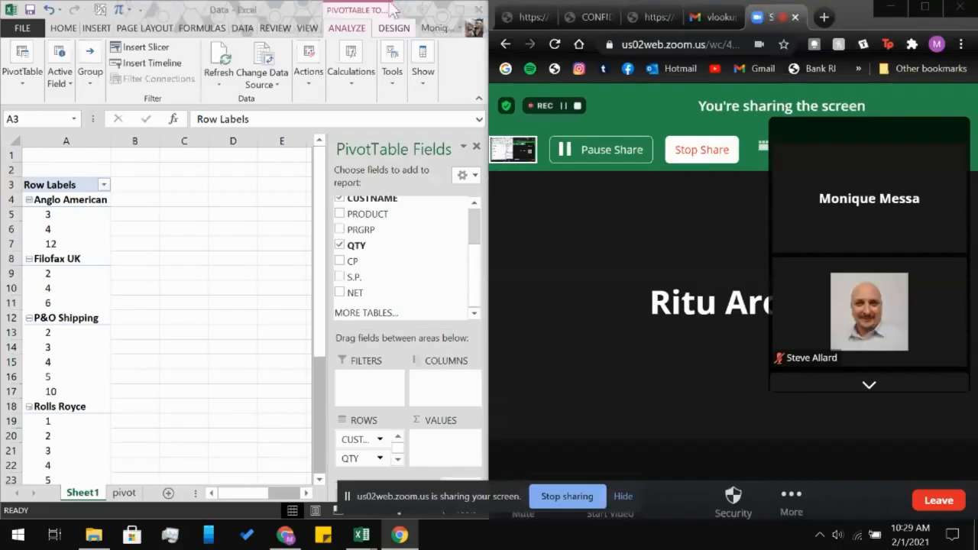
Maximize the Data workbook window on the shared screen and open its pivot sheet
click(338, 252)
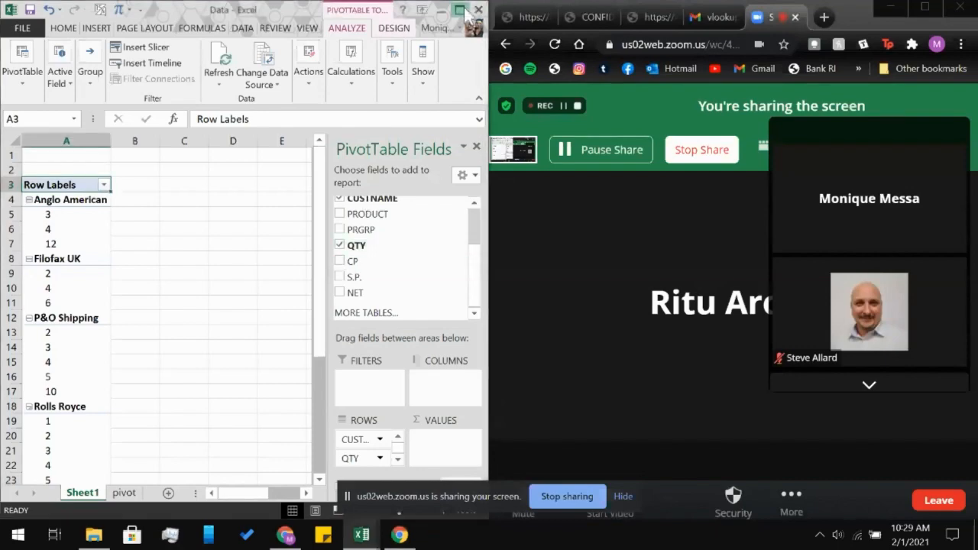
click(461, 10)
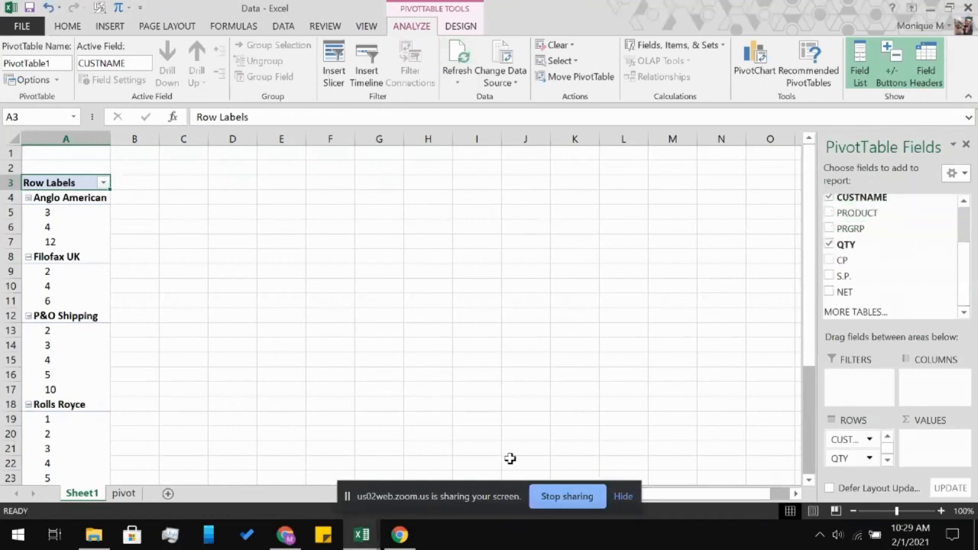
click(123, 493)
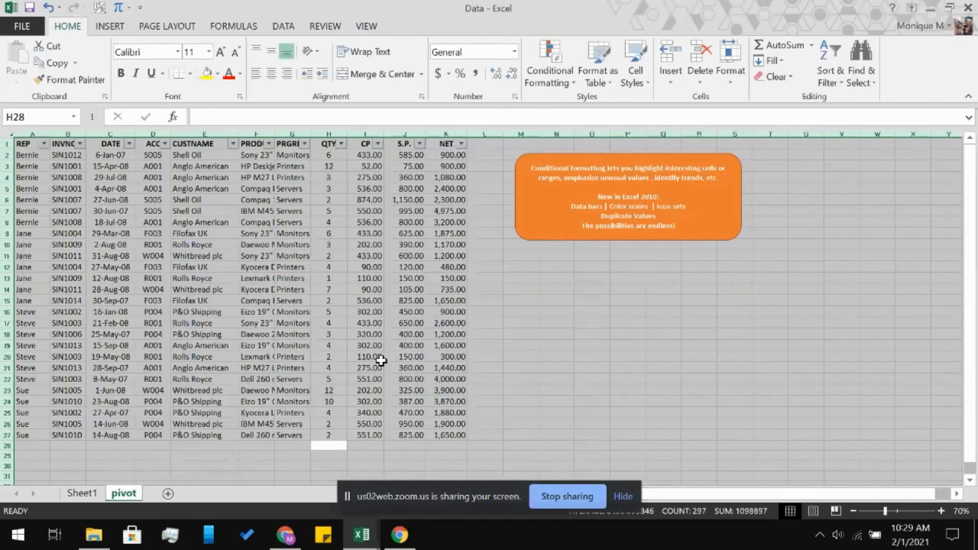
Select the whole sales data range A1:K27 on the pivot sheet and insert a PivotTable on a new worksheet
click(366, 357)
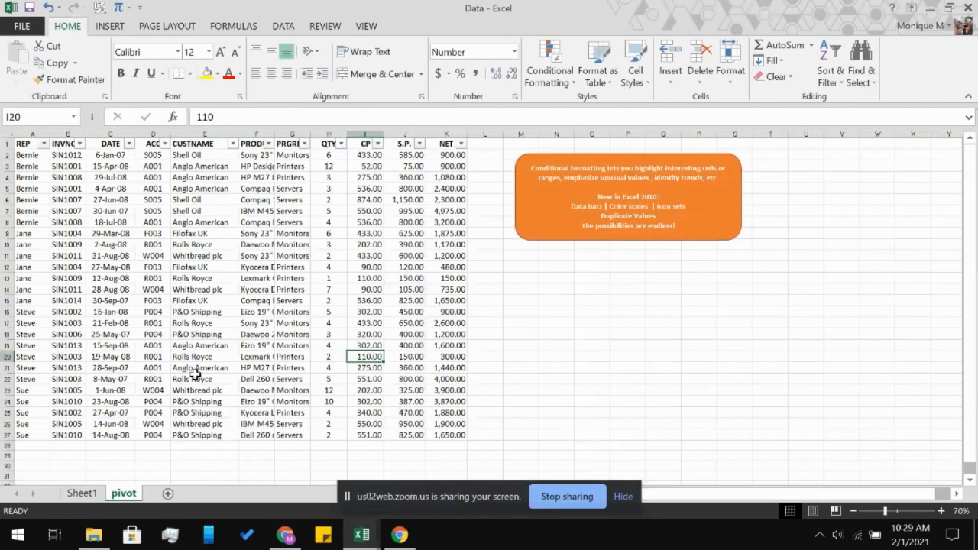
key(ctrl+a)
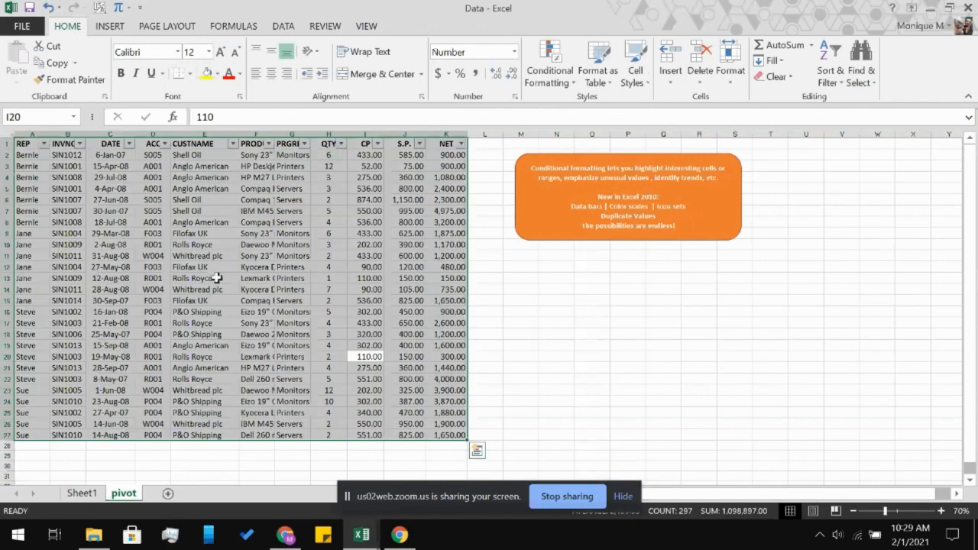
click(109, 26)
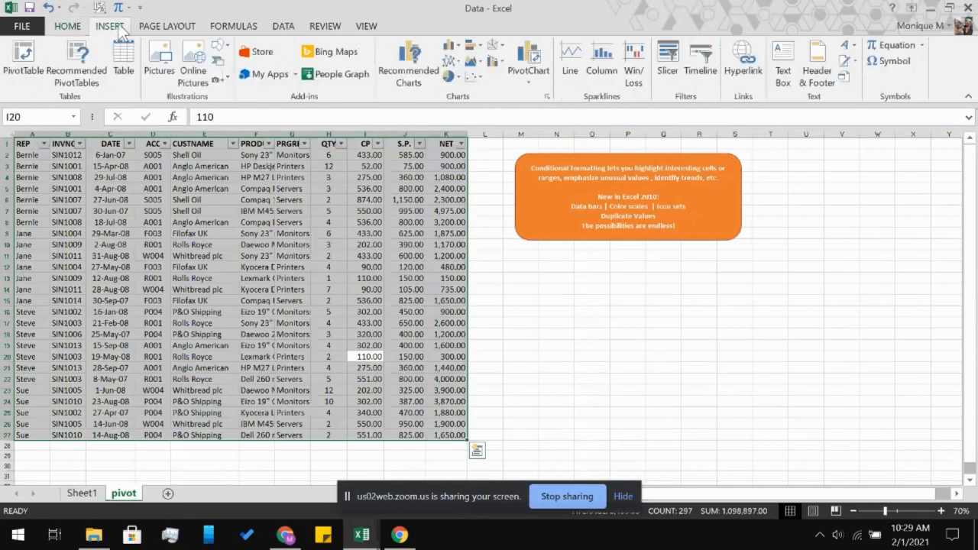
click(23, 62)
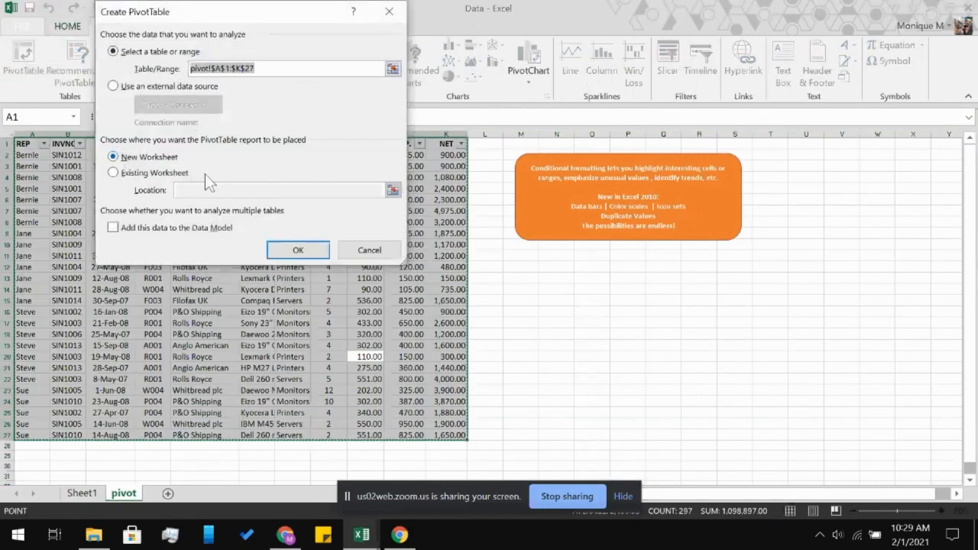
click(275, 249)
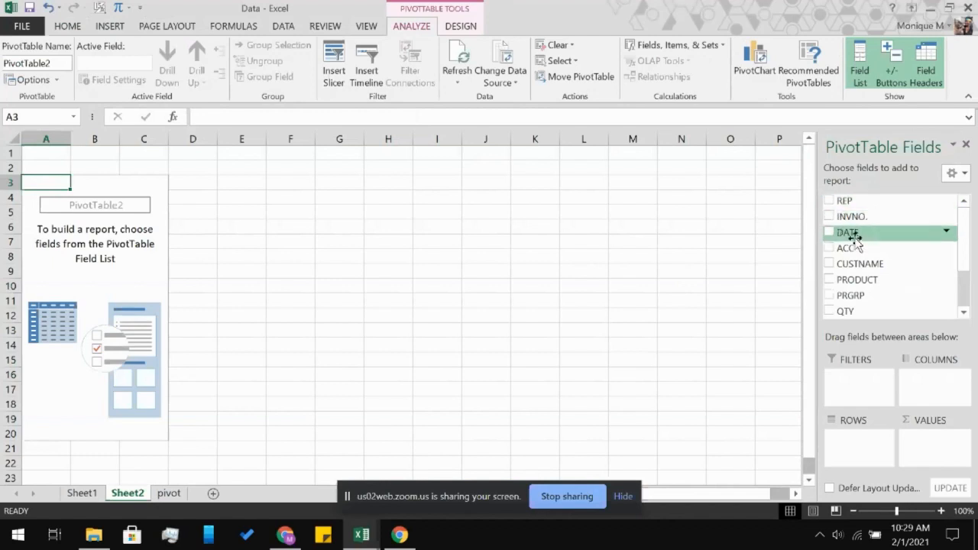
Add CUSTNAME as the new PivotTable's row field and QTY as its summed value field
click(830, 264)
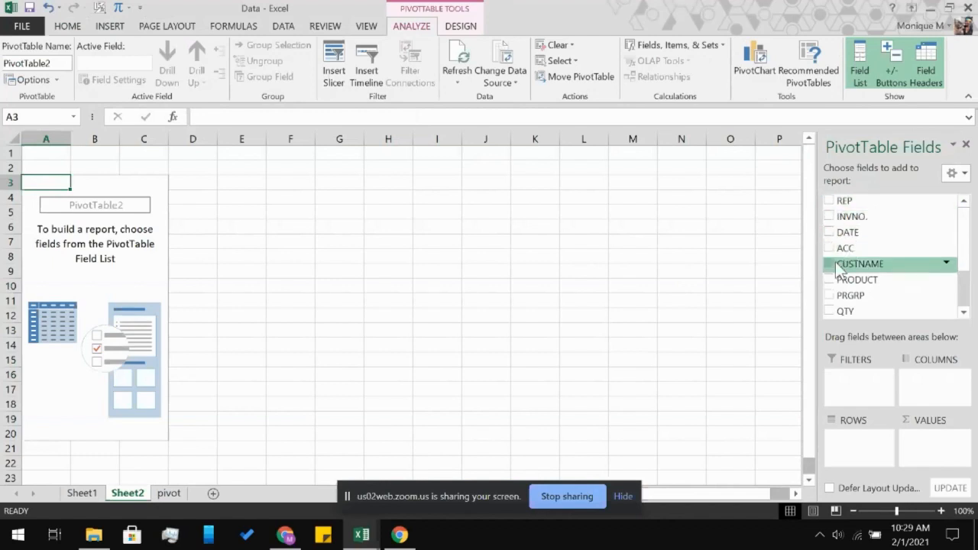
click(830, 312)
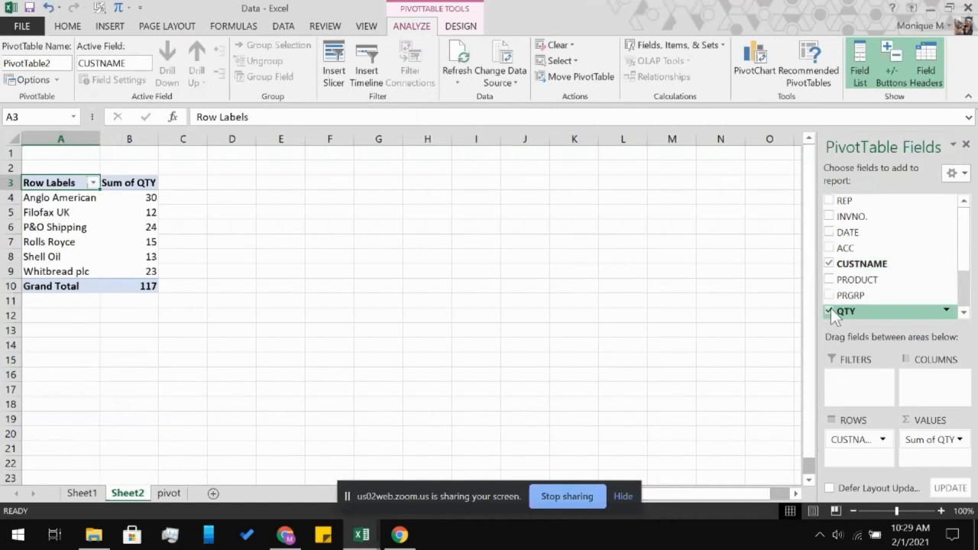
Delete the old PivotTable worksheet Sheet1 permanently from the workbook
right_click(78, 495)
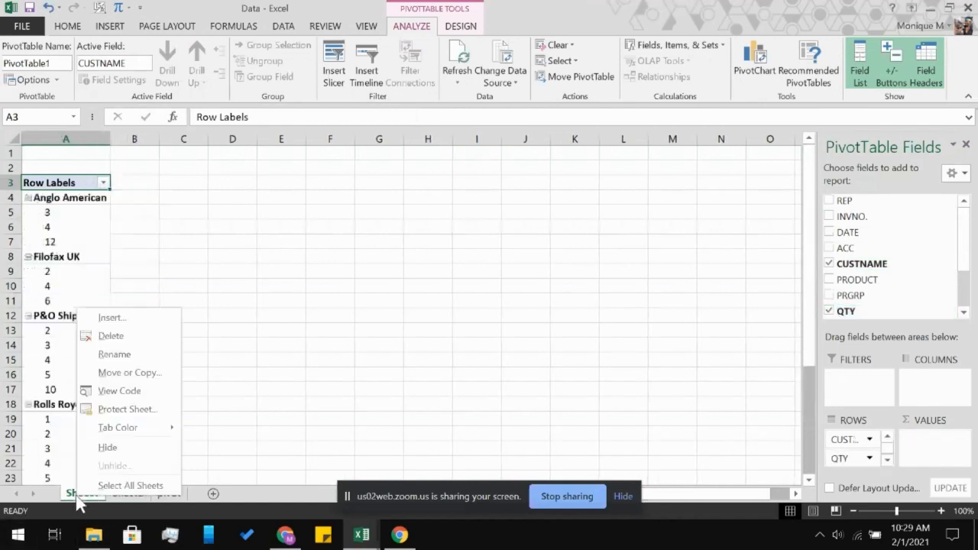
click(126, 336)
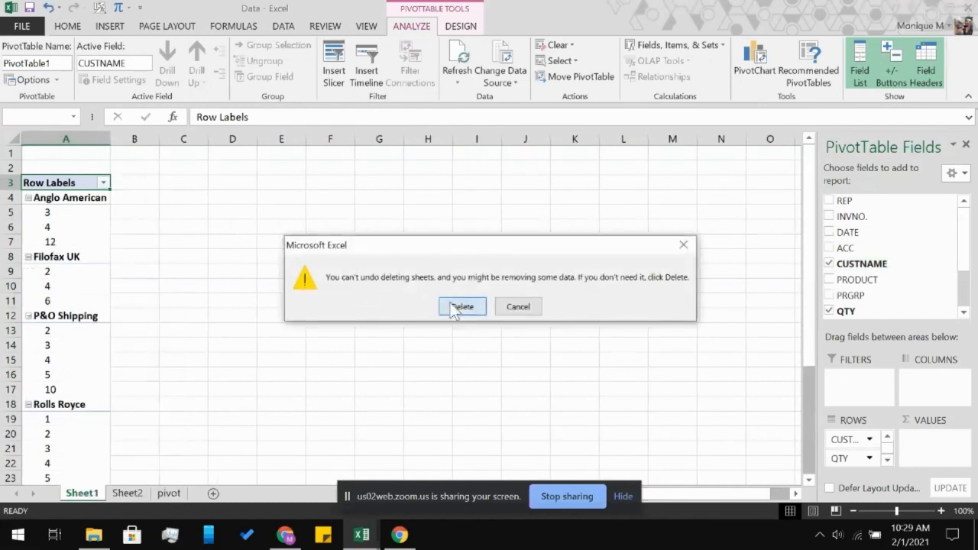
click(454, 310)
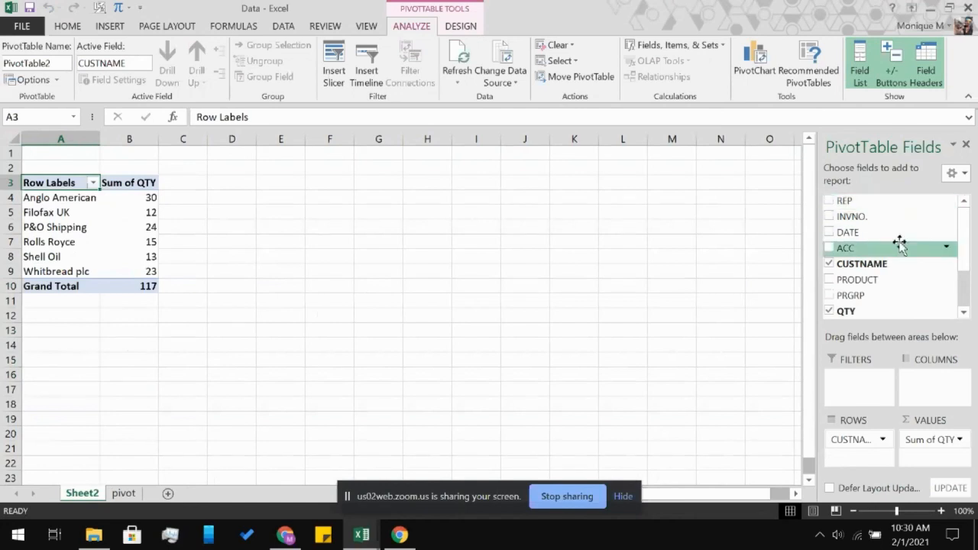
Add CP as a second summed value field in the Sheet2 PivotTable and hide the screen-sharing notification
scroll(900, 247, down, 1)
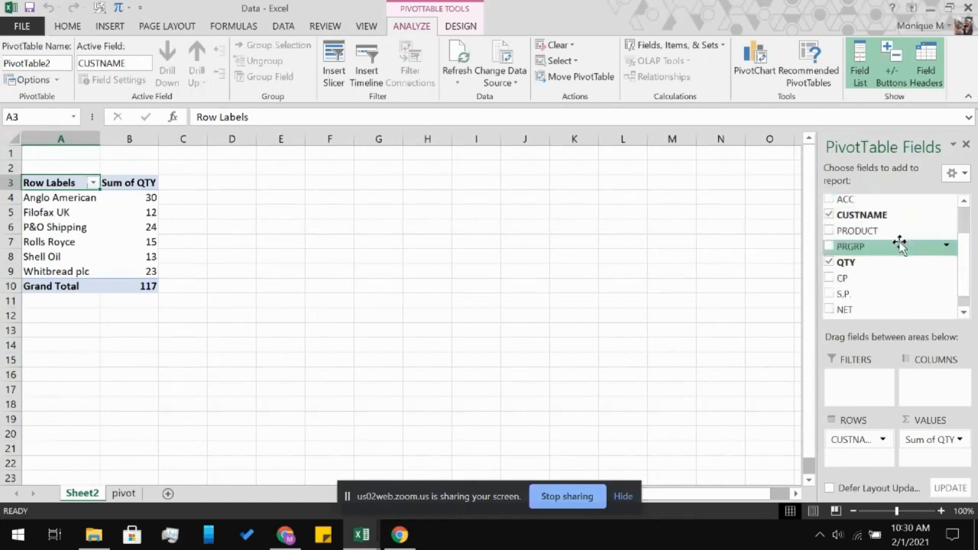
click(830, 279)
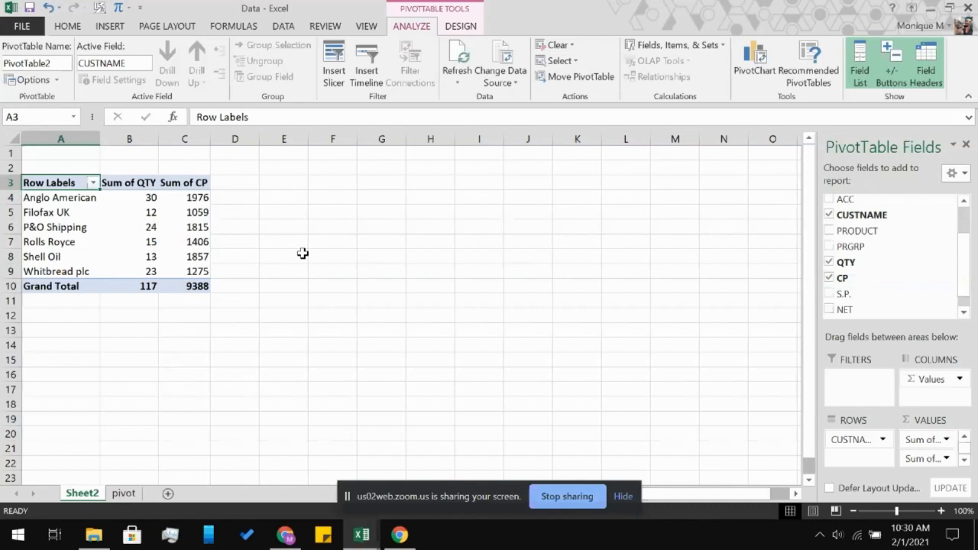
click(622, 497)
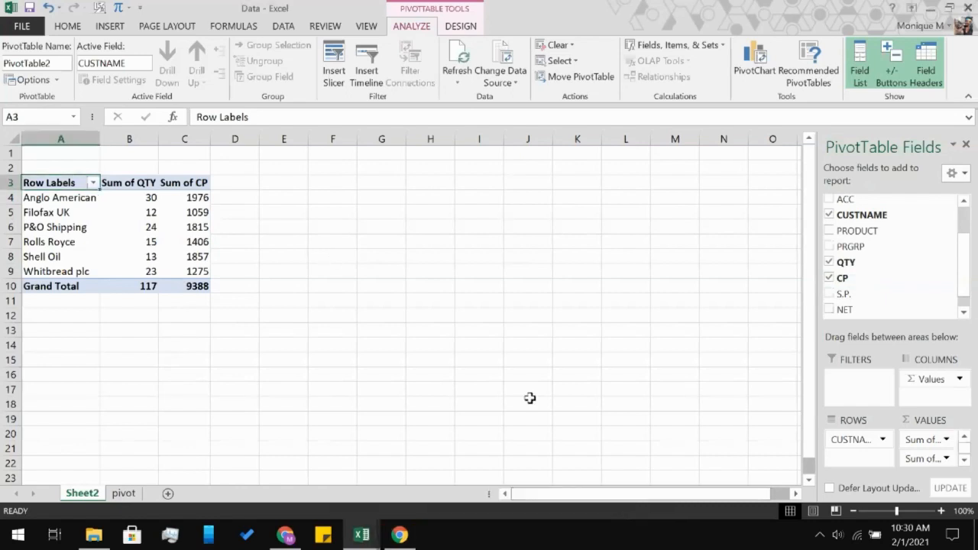
Drill down into Anglo American's Sum of QTY to list its records on a new sheet, and autofit the DATE column
click(147, 197)
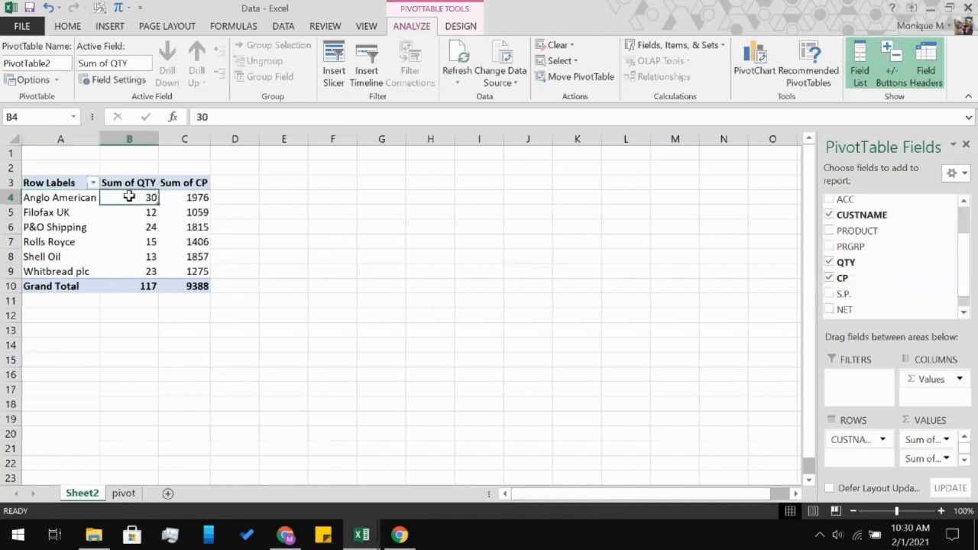
double_click(130, 197)
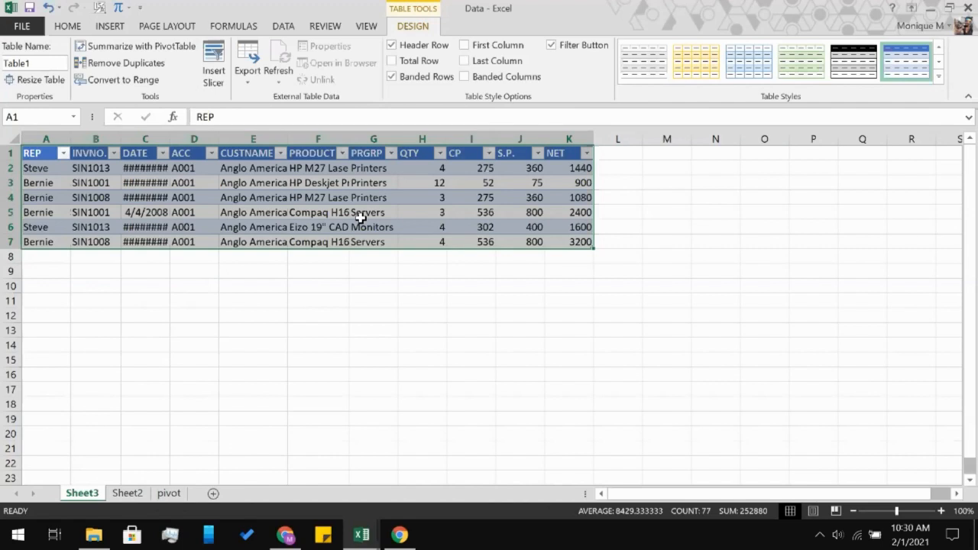
click(359, 218)
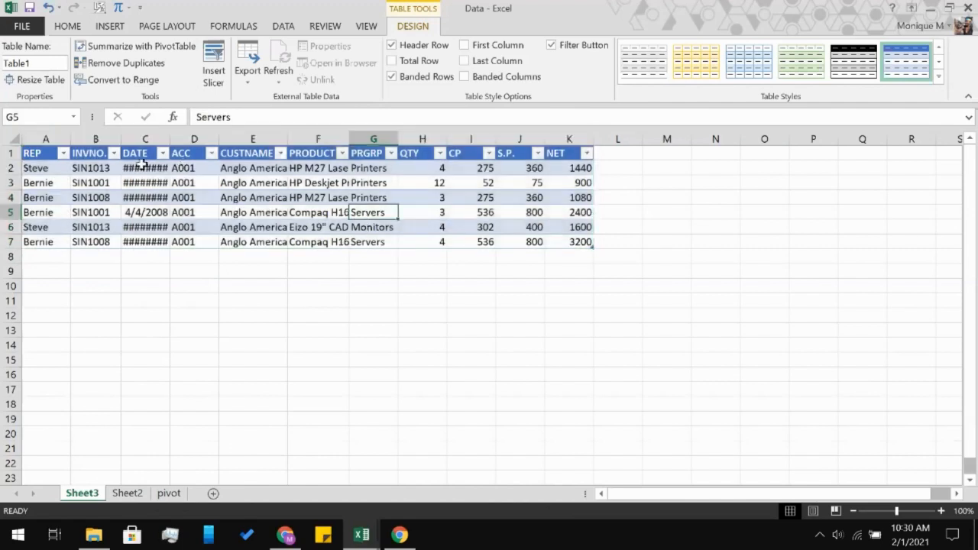
click(142, 182)
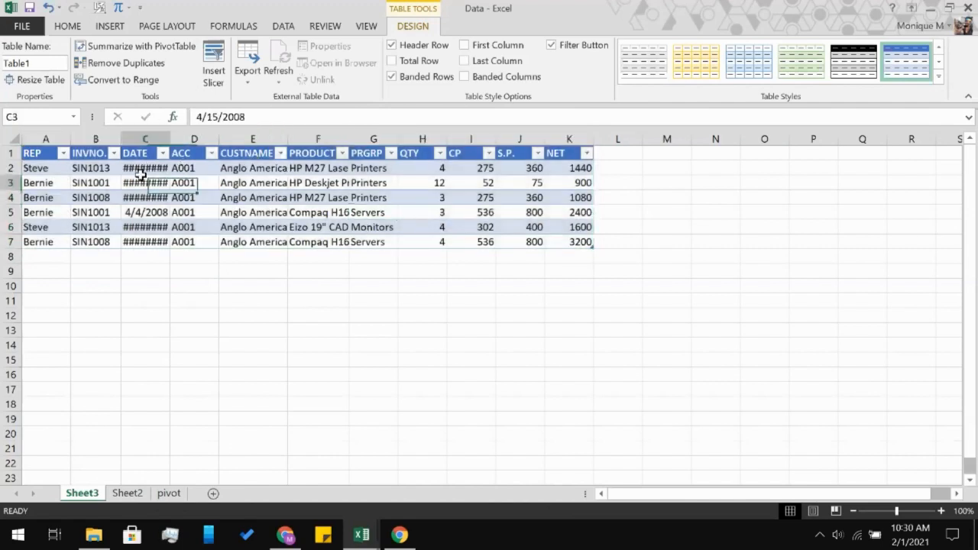
click(153, 169)
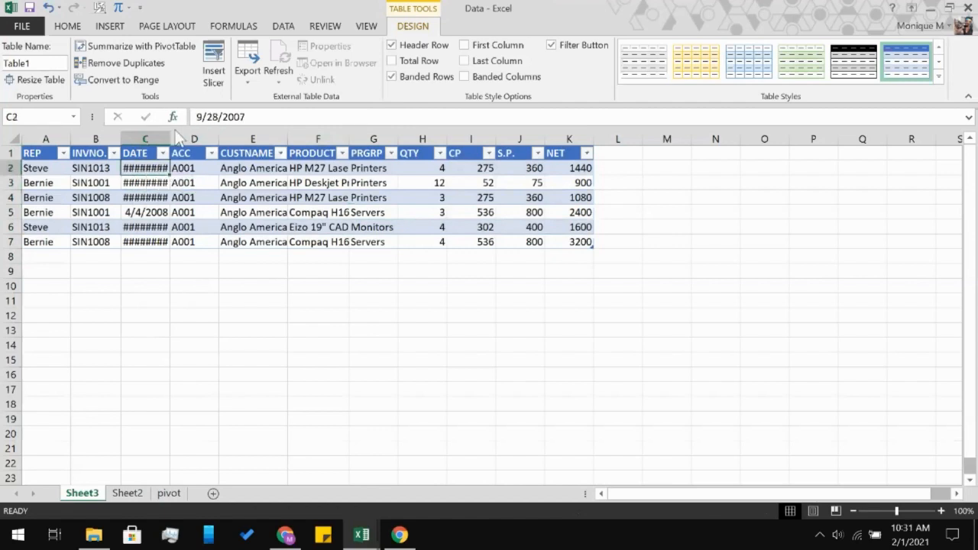
double_click(167, 139)
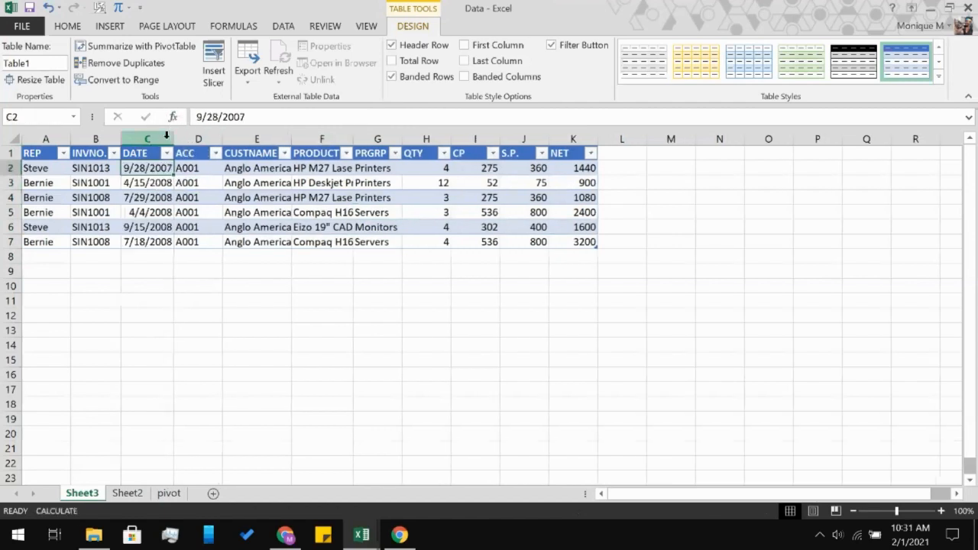
click(237, 182)
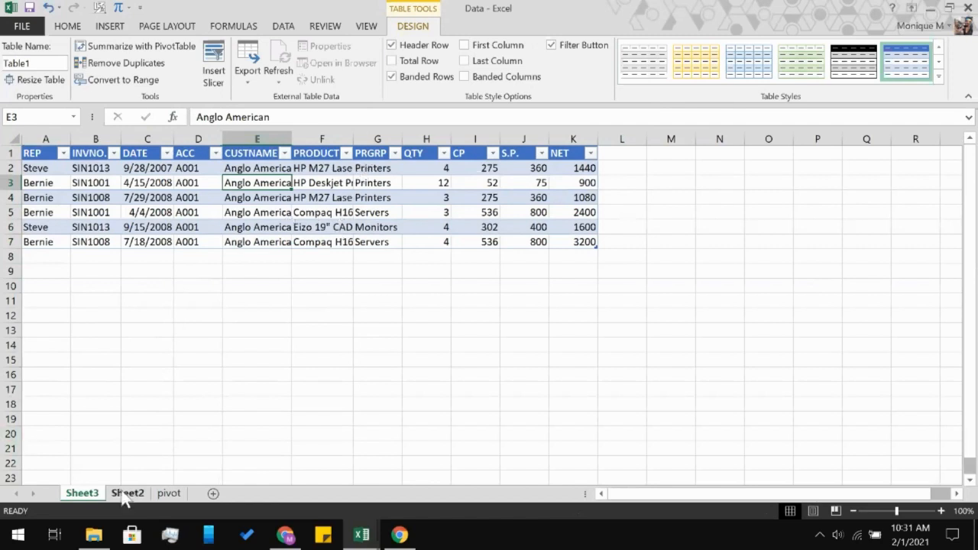
Drill down into Shell Oil's Sum of QTY in the Sheet2 PivotTable and autofit the DATE column on the detail sheet
click(125, 493)
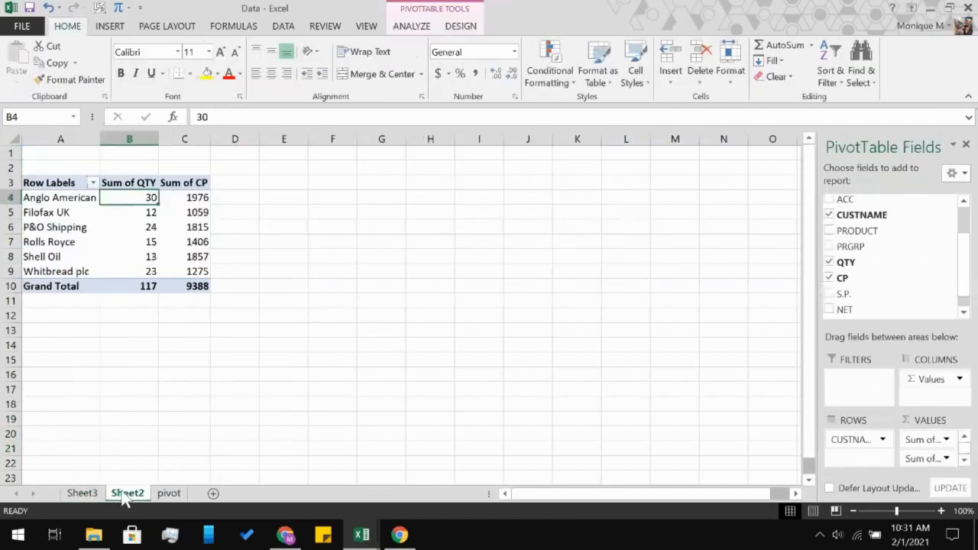
click(82, 494)
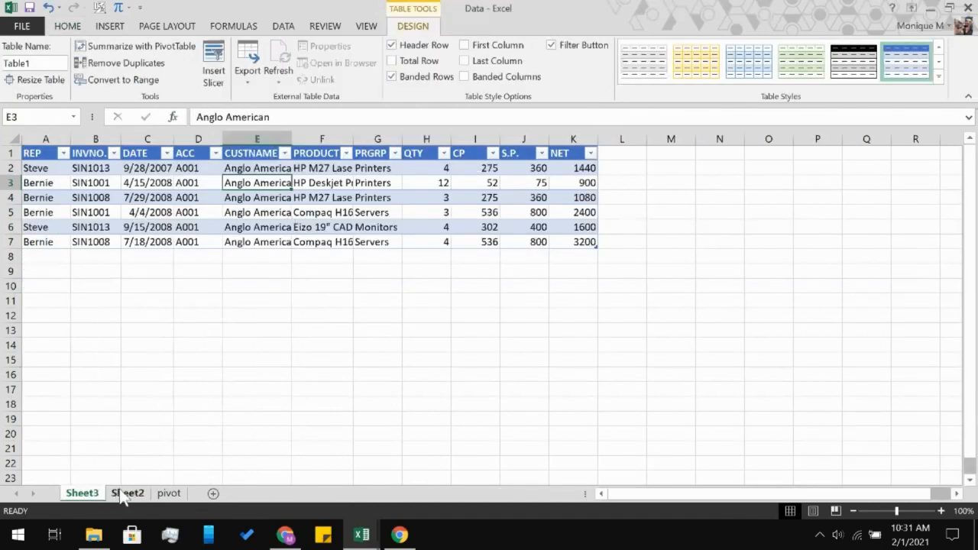
click(120, 494)
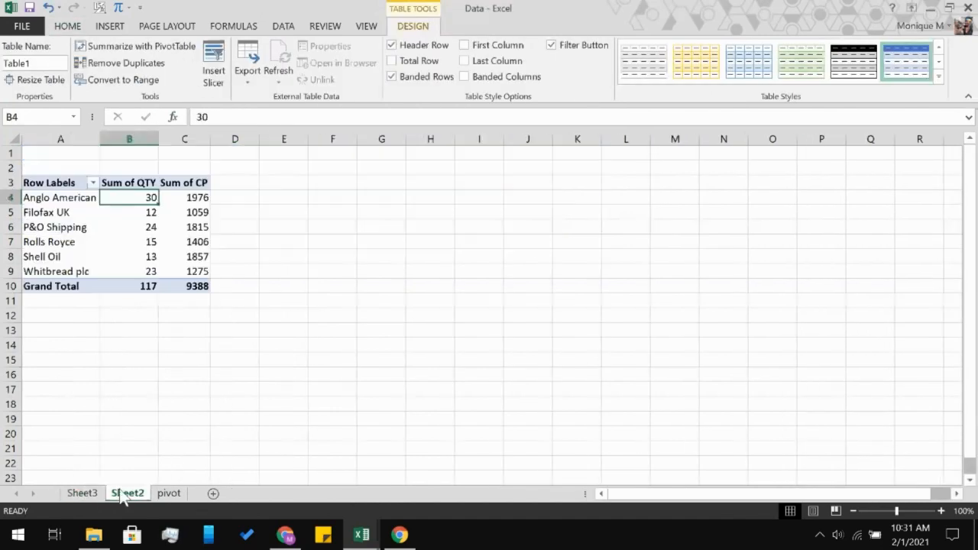
click(121, 258)
double_click(122, 258)
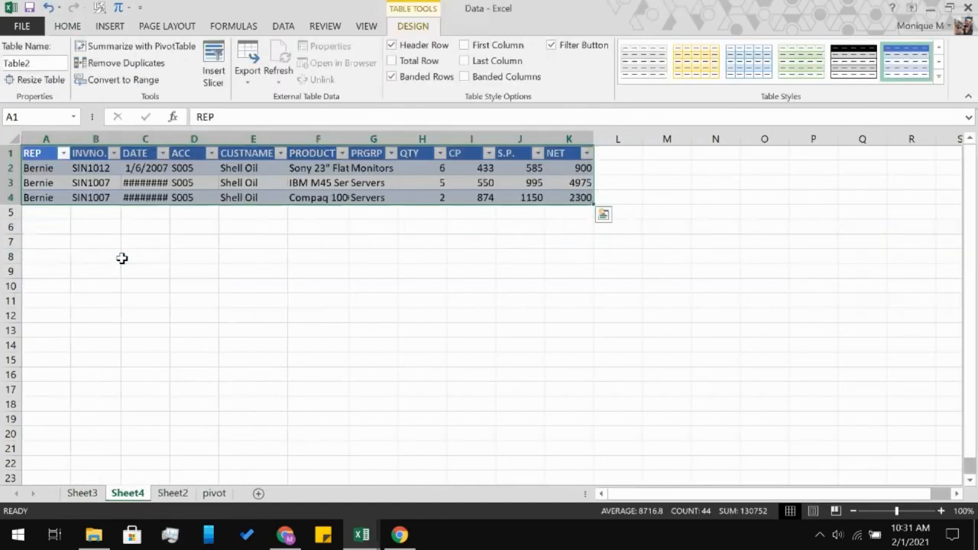
double_click(169, 139)
click(152, 285)
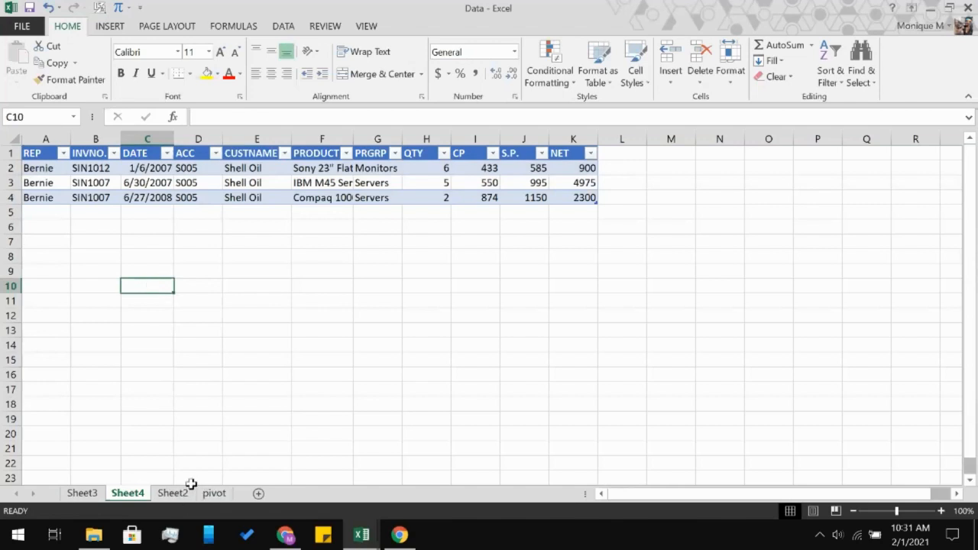
Return to the PivotTable on Sheet2 and remove CUSTNAME from its row fields
click(182, 495)
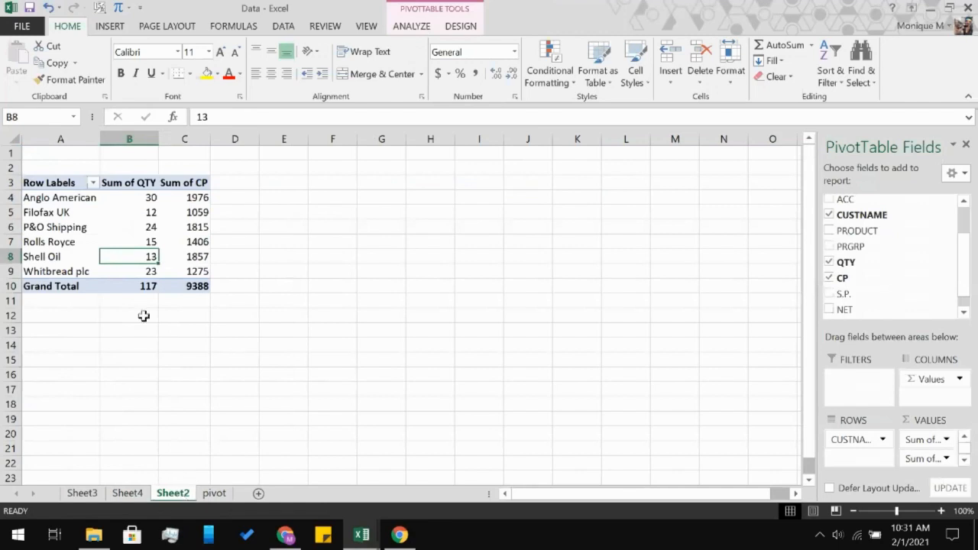
scroll(851, 279, down, 1)
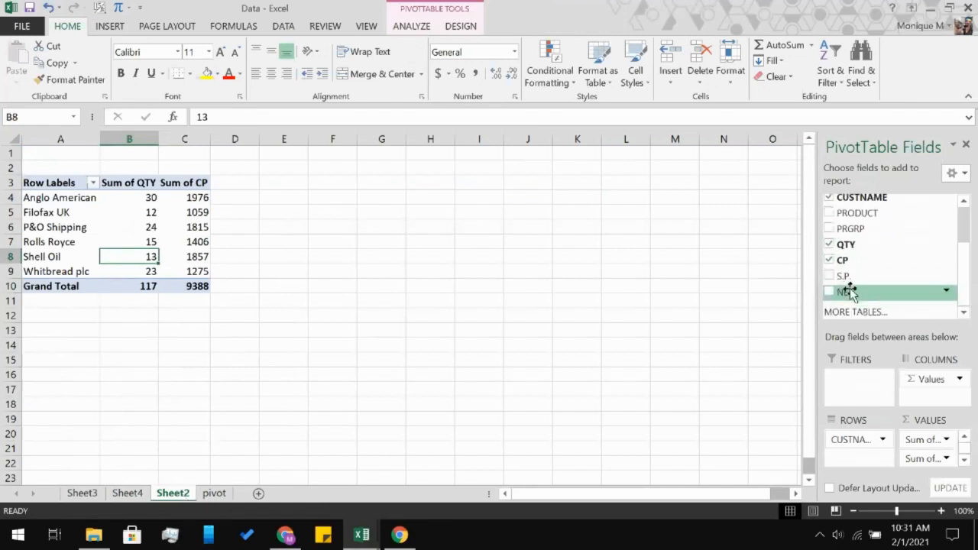
scroll(851, 291, up, 4)
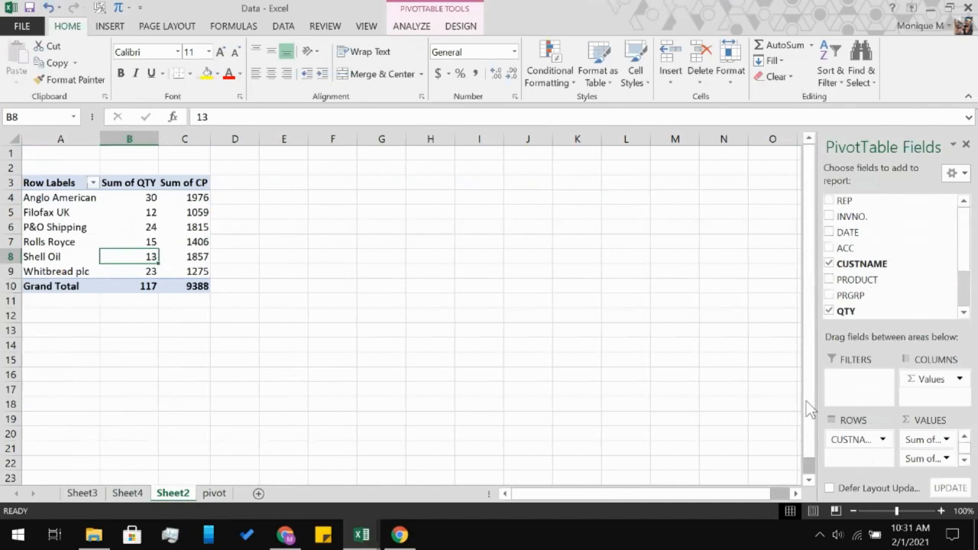
click(830, 264)
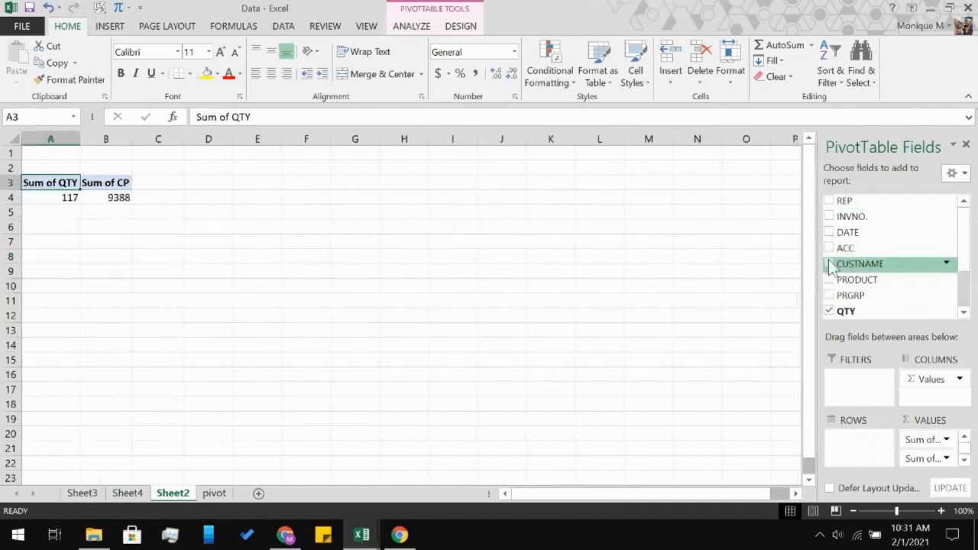
Try PRODUCT, DATE and ACC one at a time as the PivotTable's row field, removing each one again
click(829, 279)
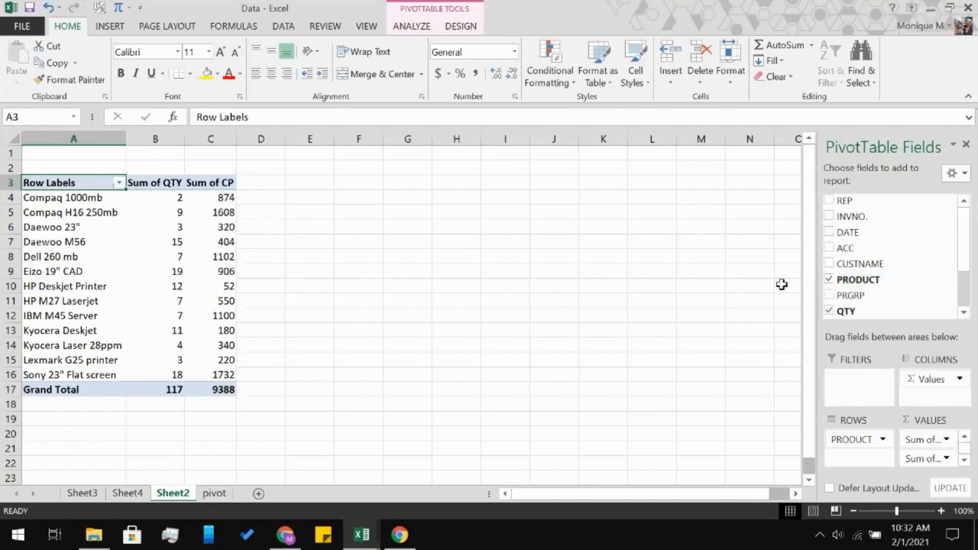
click(829, 280)
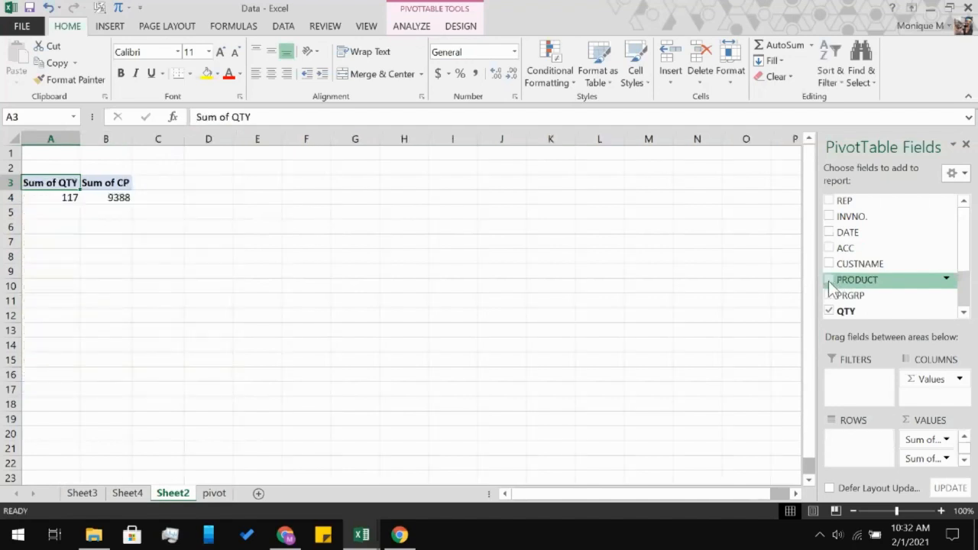
click(829, 232)
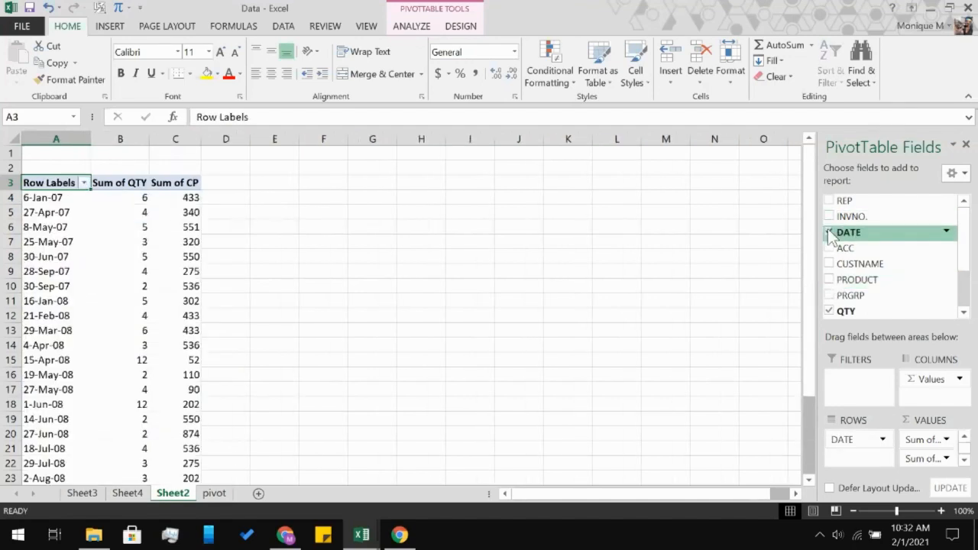
scroll(149, 389, down, 6)
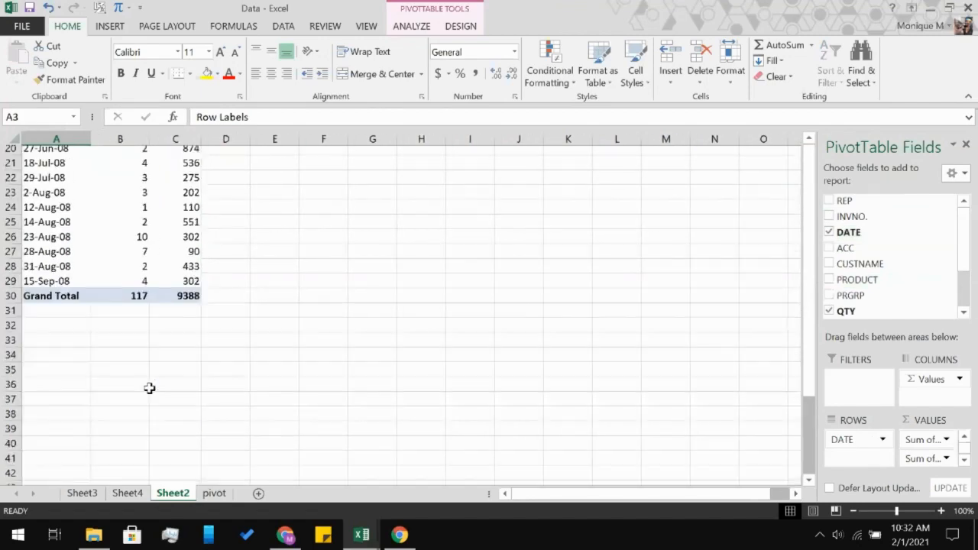
scroll(149, 388, up, 6)
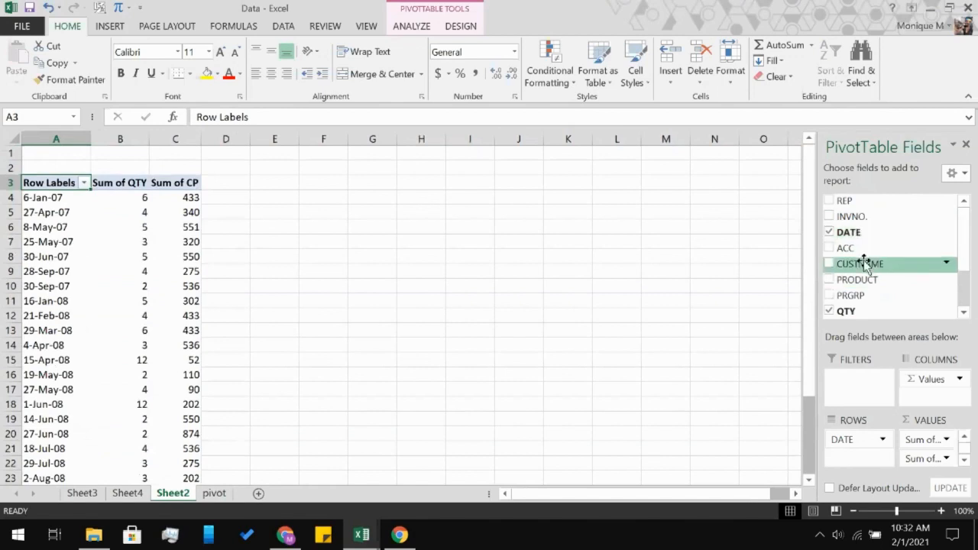
scroll(864, 260, down, 1)
scroll(864, 260, down, 2)
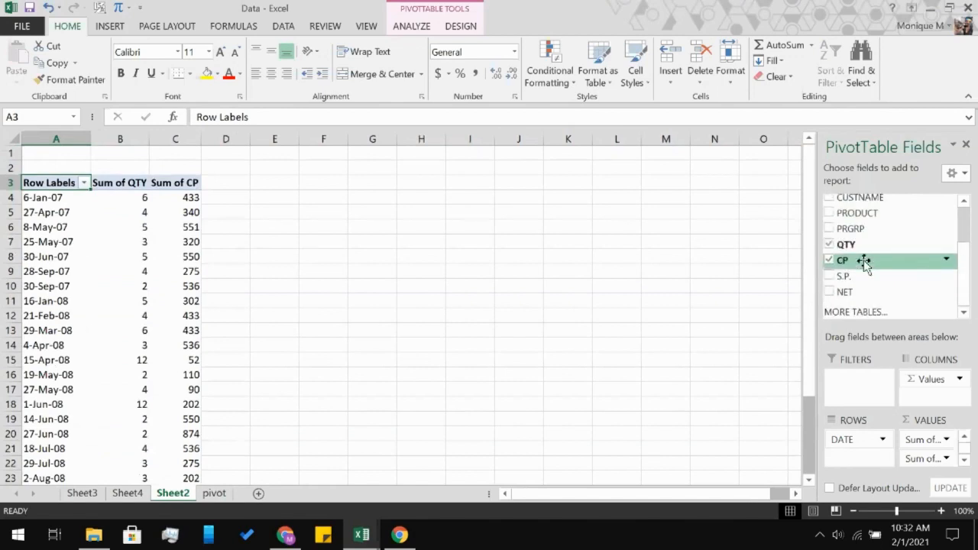
scroll(849, 256, up, 3)
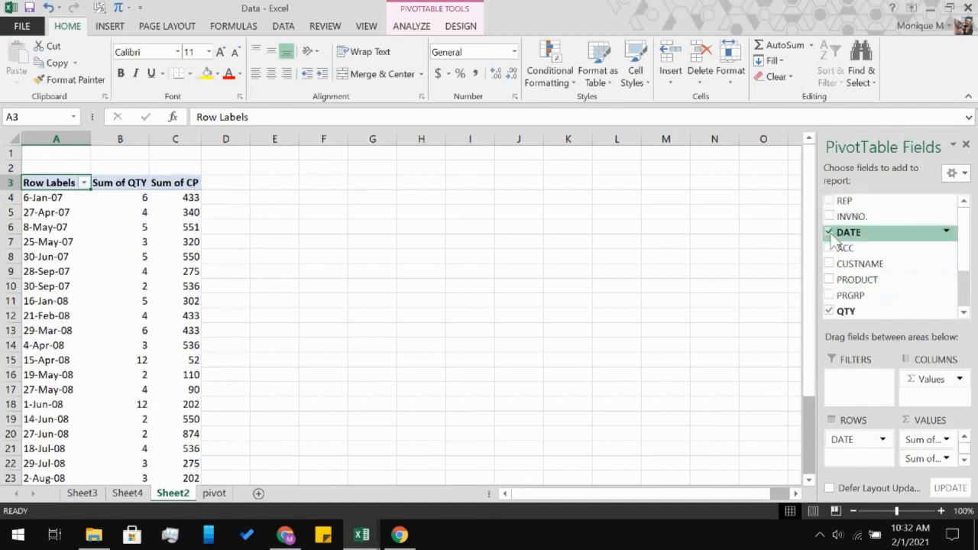
click(830, 233)
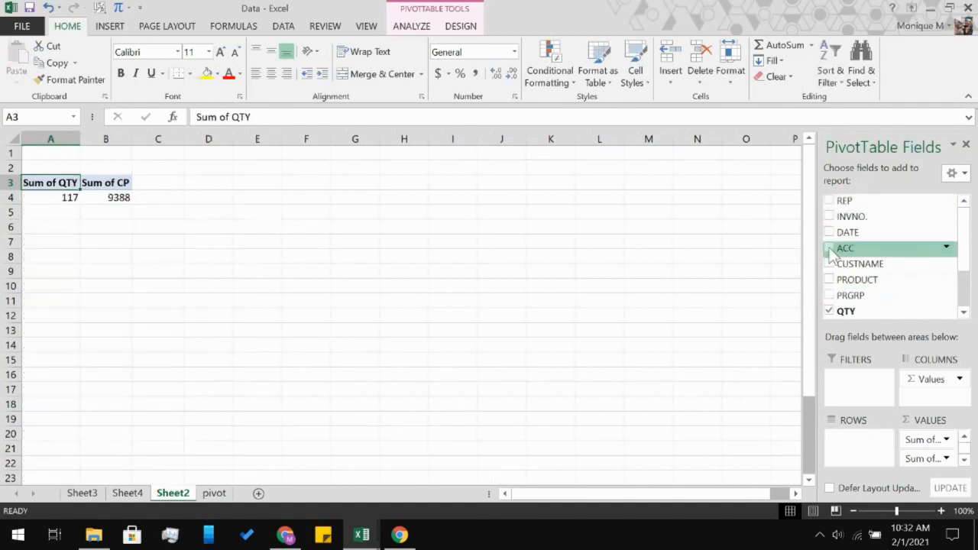
click(831, 249)
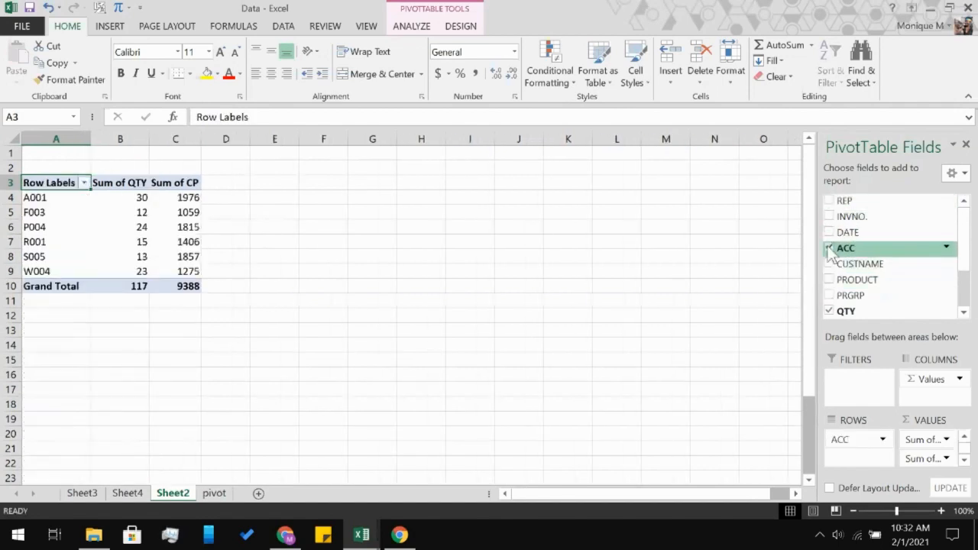
click(831, 249)
Add REP as the PivotTable's row field to summarize QTY and CP by sales representative
click(830, 201)
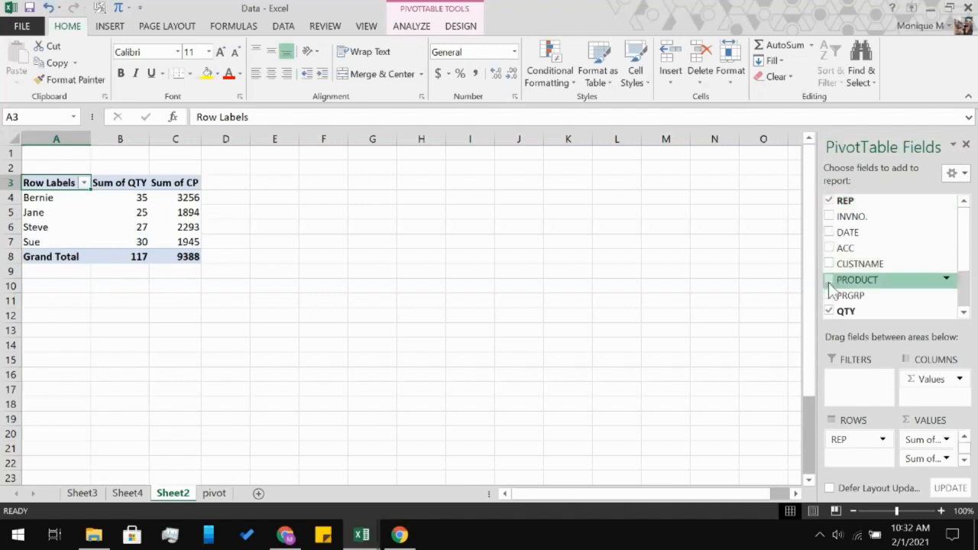
scroll(842, 255, down, 1)
scroll(842, 257, down, 3)
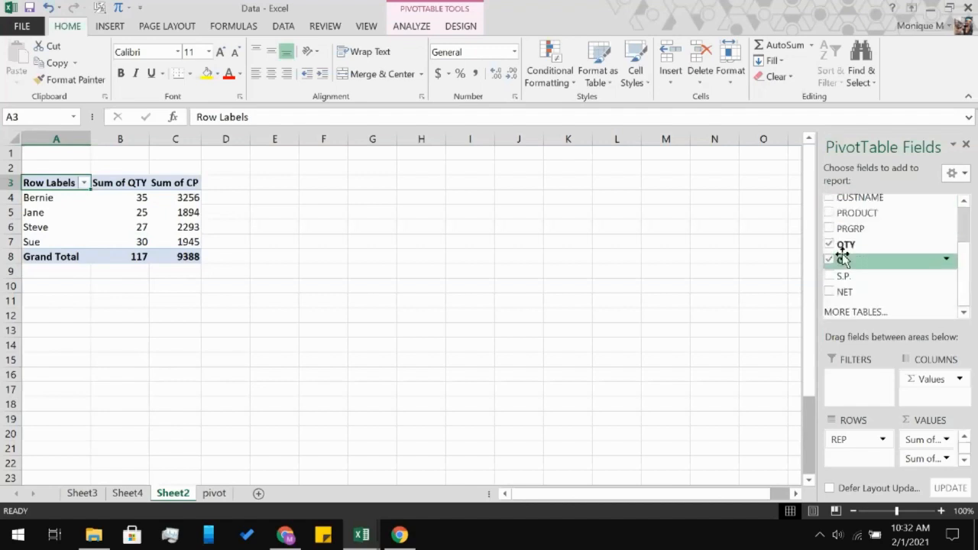
Add CUSTNAME as a second row field under REP in the Sheet2 PivotTable and remove CP from its values
scroll(842, 257, up, 3)
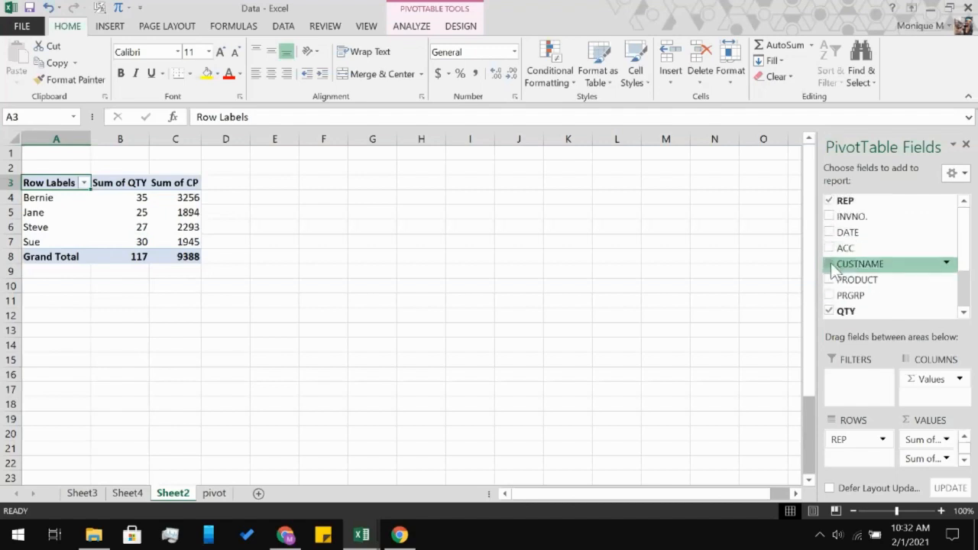
click(830, 264)
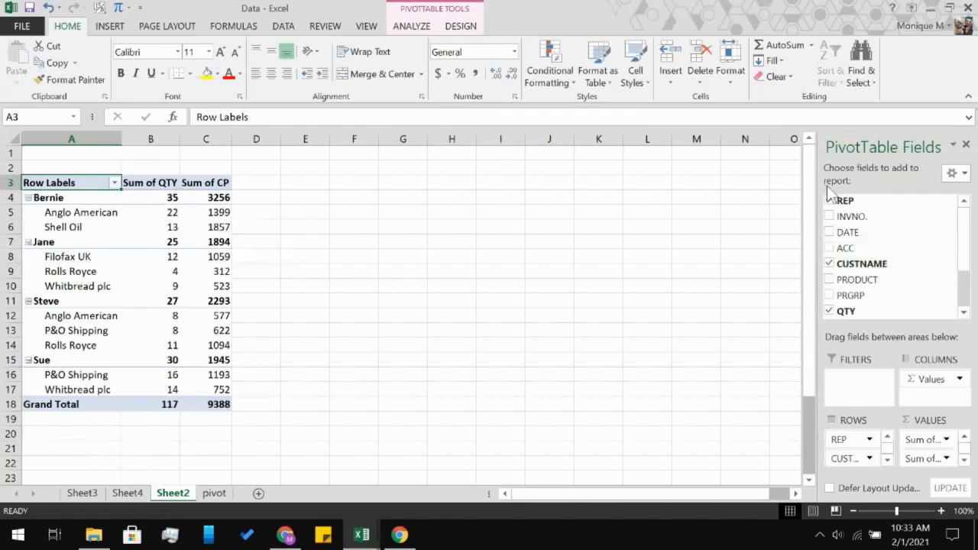
scroll(840, 275, down, 2)
click(830, 262)
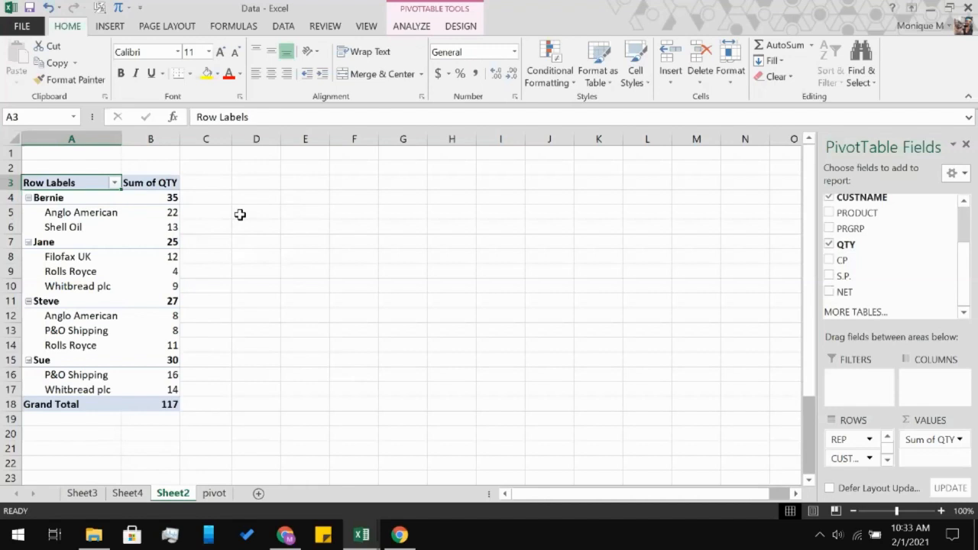
Create a PivotTable on a new worksheet from the sales data in A1:K27 of the pivot sheet
click(214, 495)
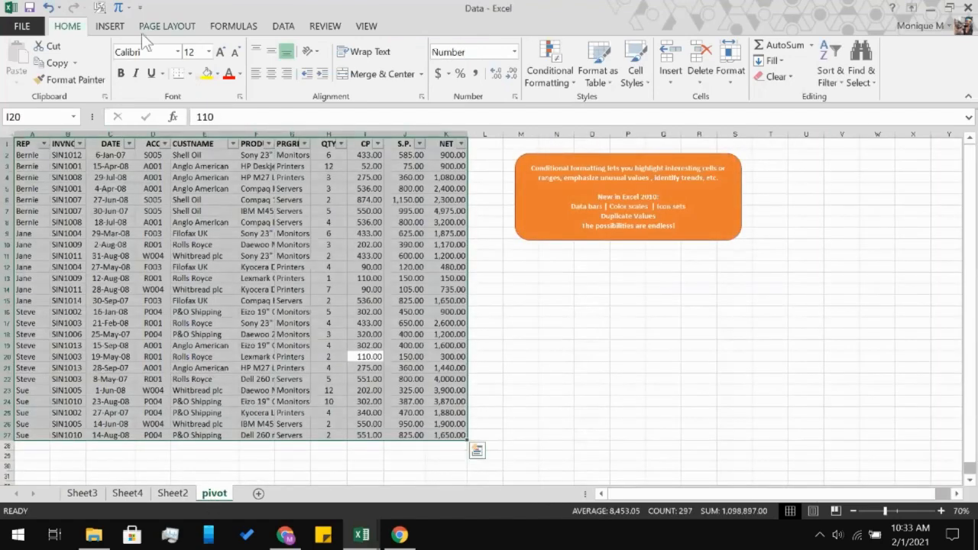
click(112, 143)
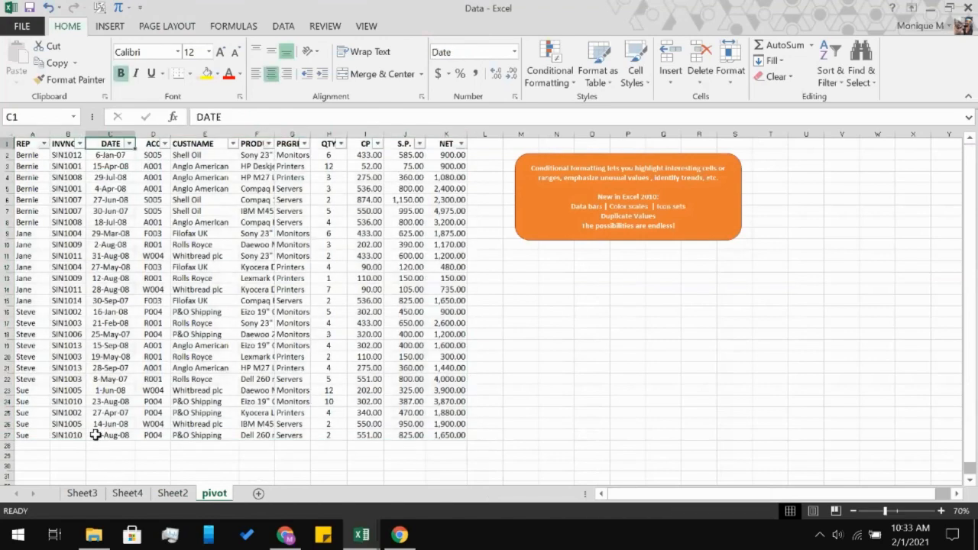
shift+click(95, 434)
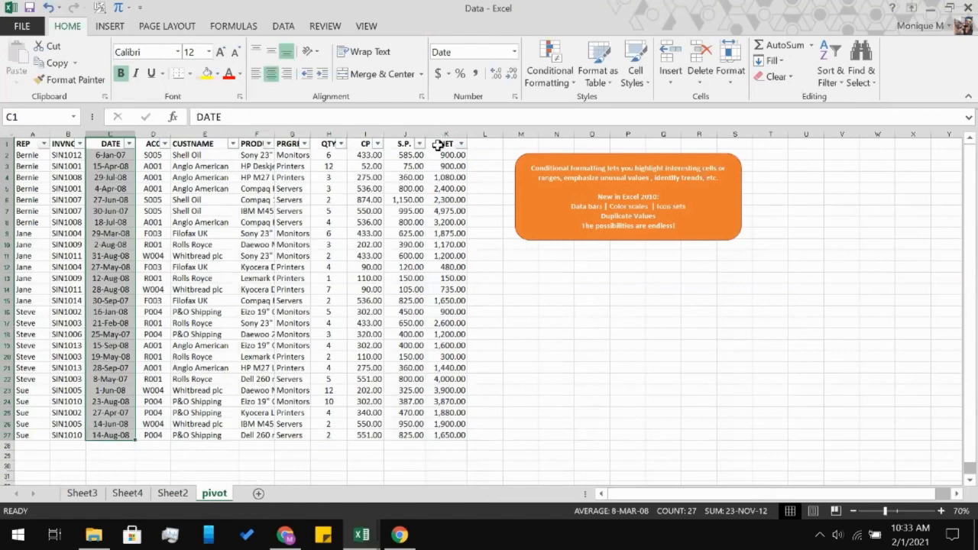
click(253, 312)
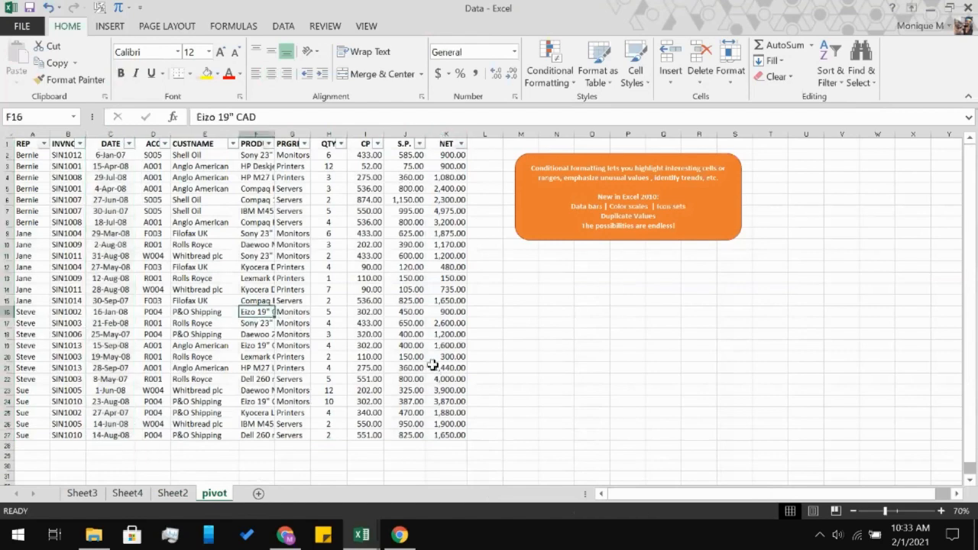
key(ctrl+a)
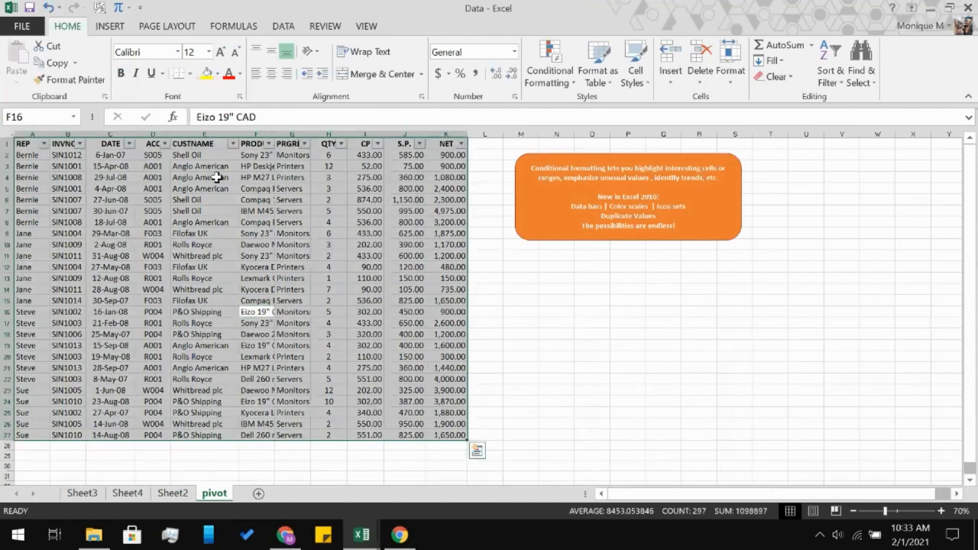
click(122, 24)
click(23, 61)
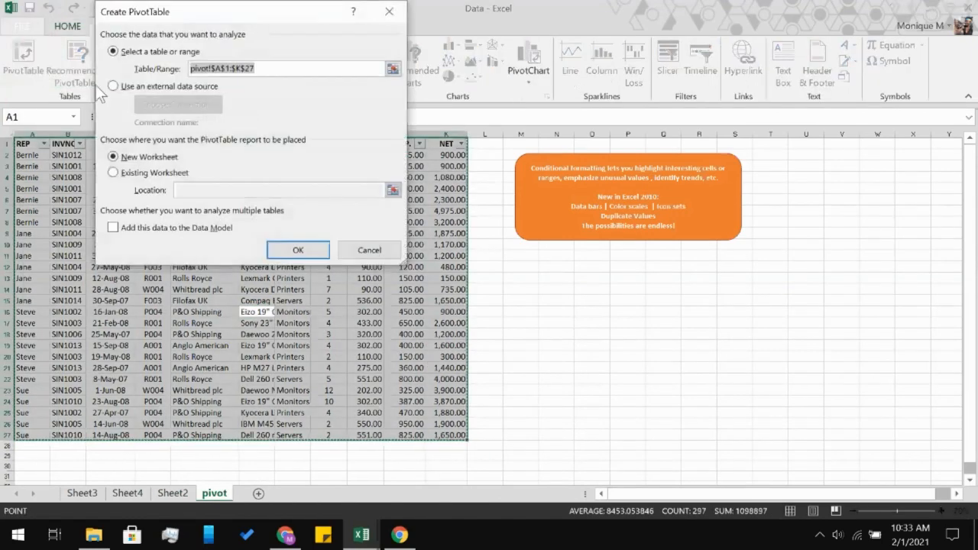
click(277, 252)
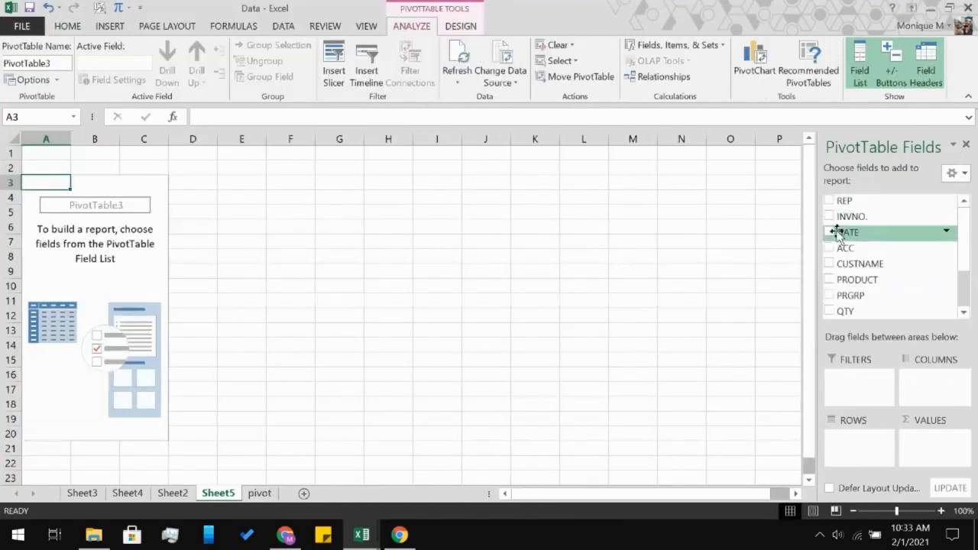
Set DATE as the new PivotTable's row field and add NET as its summed value
click(830, 233)
scroll(833, 241, down, 2)
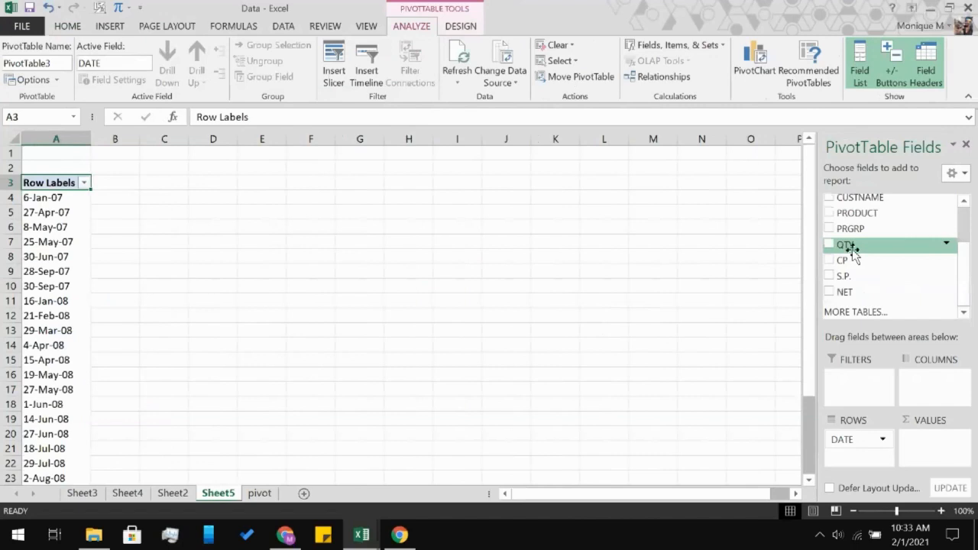
click(830, 292)
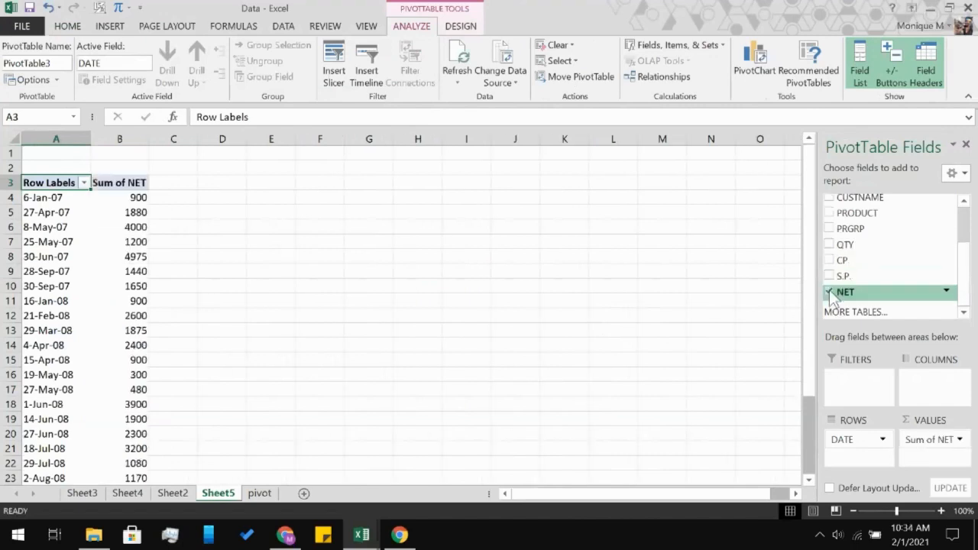
click(432, 334)
scroll(430, 332, down, 2)
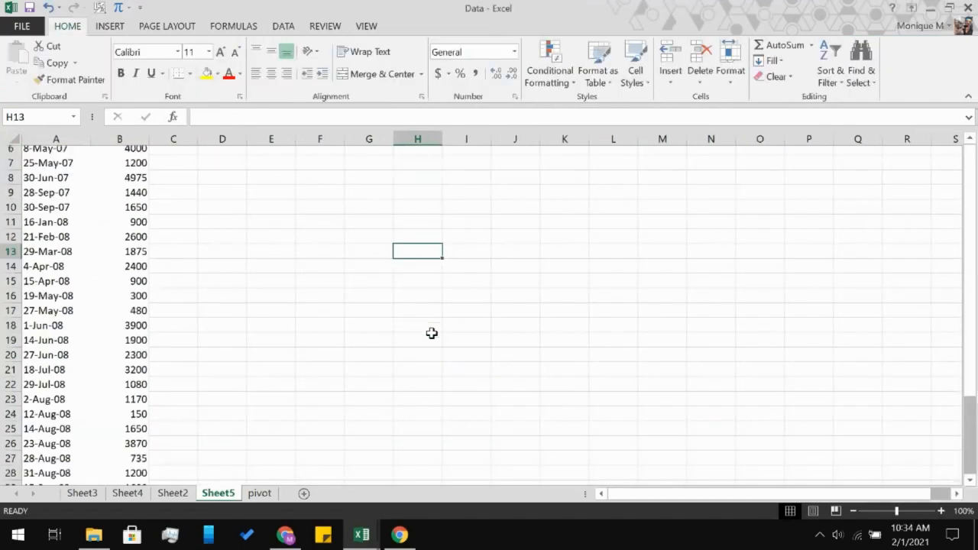
click(97, 336)
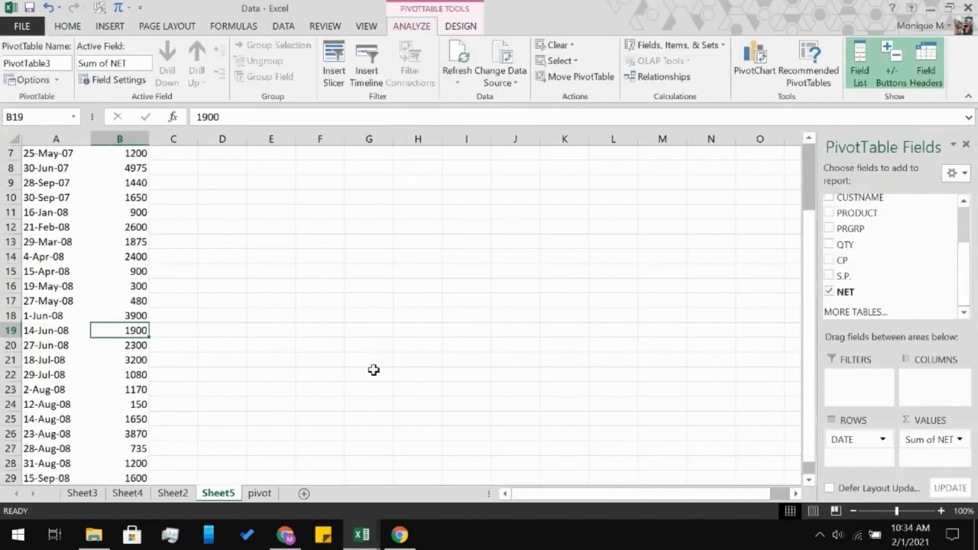
scroll(374, 370, up, 2)
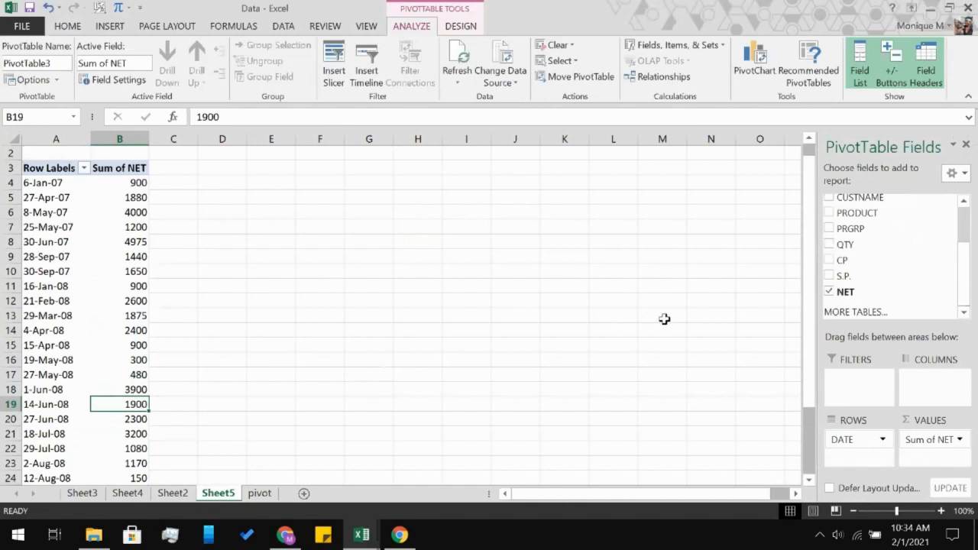
click(960, 441)
click(960, 441)
right_click(152, 286)
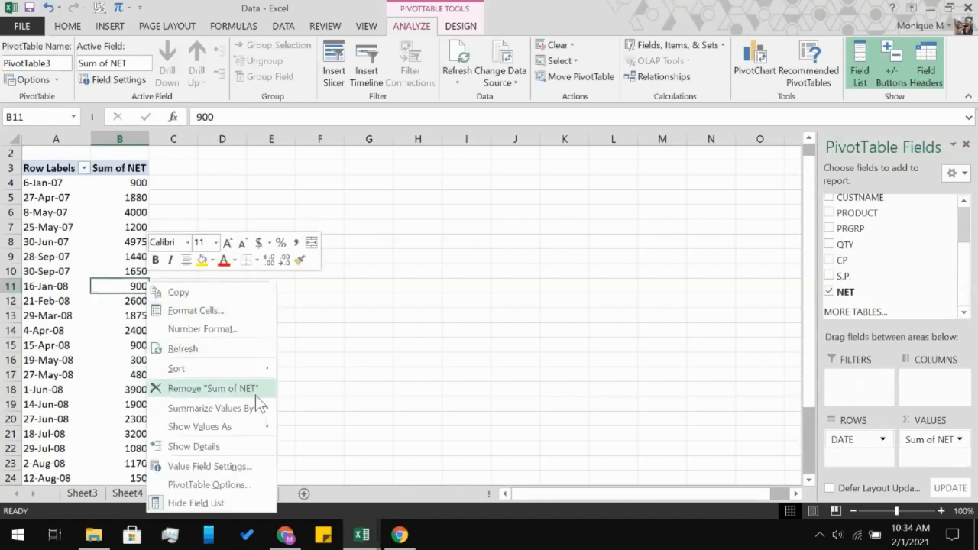
mouse_move(248, 409)
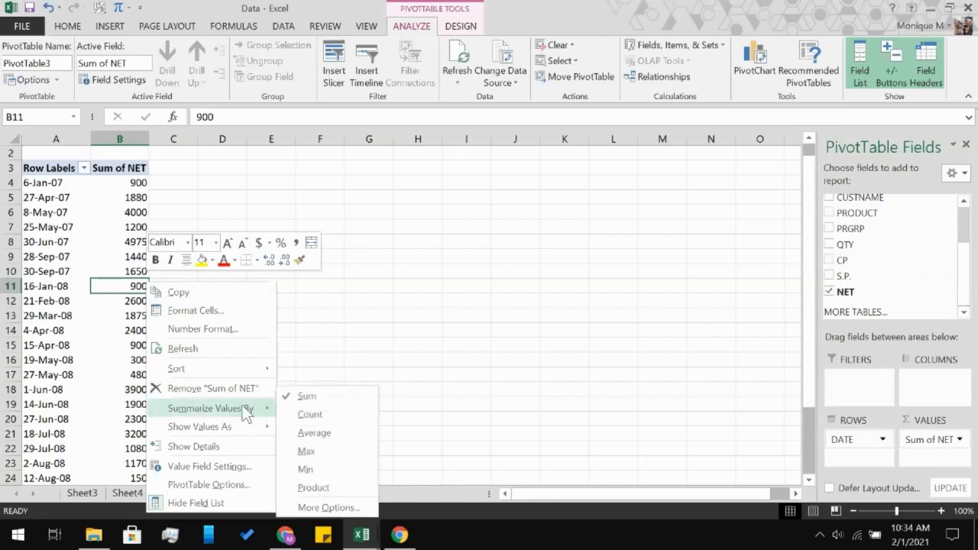
click(238, 467)
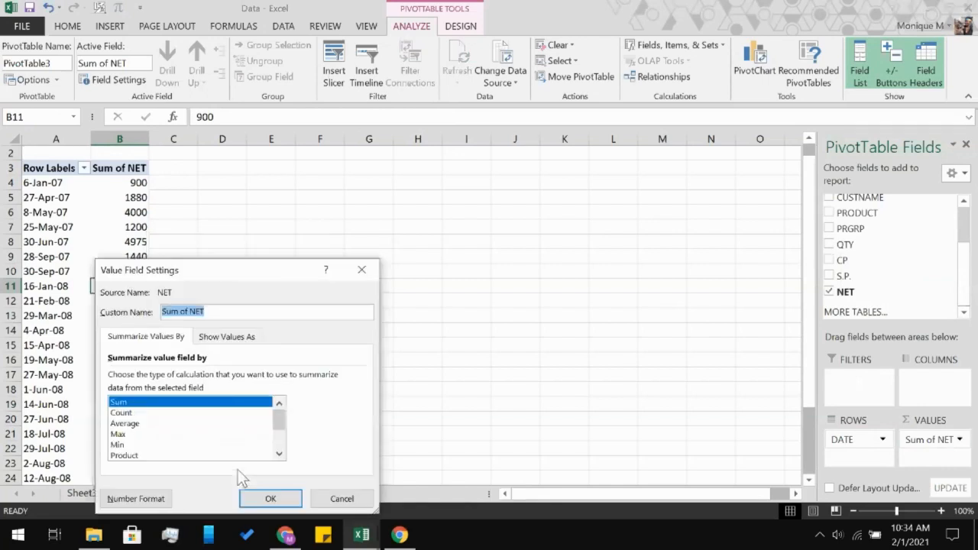
click(362, 270)
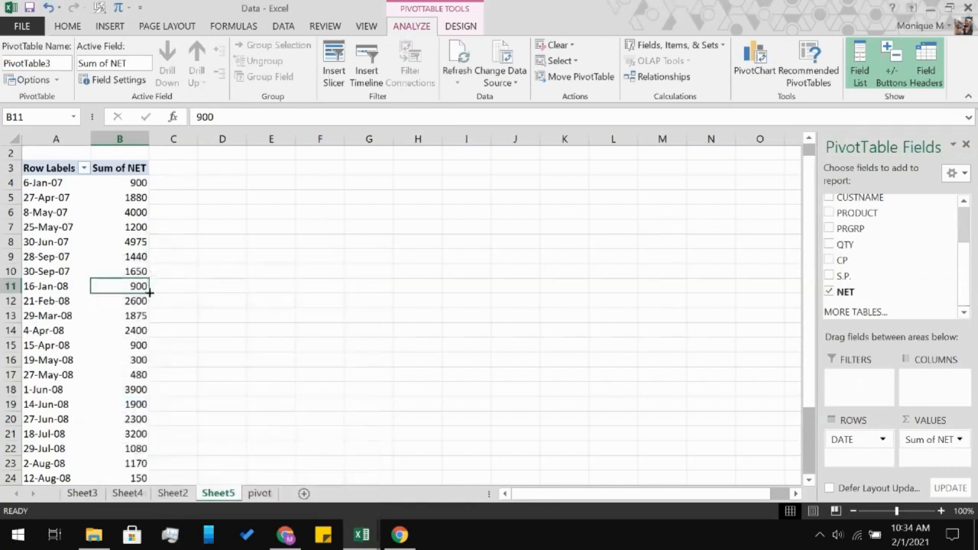
Summarize the PivotTable's NET values by Average
right_click(136, 285)
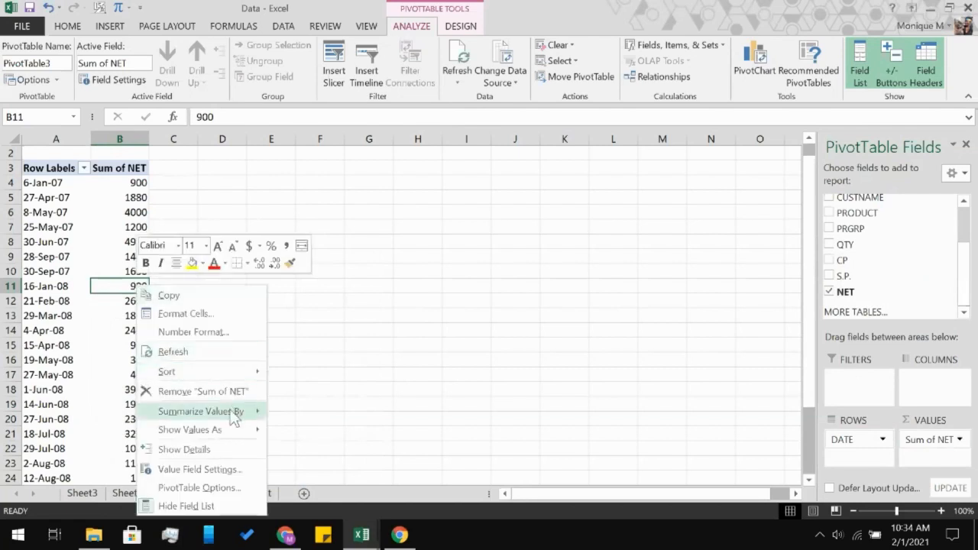
mouse_move(234, 418)
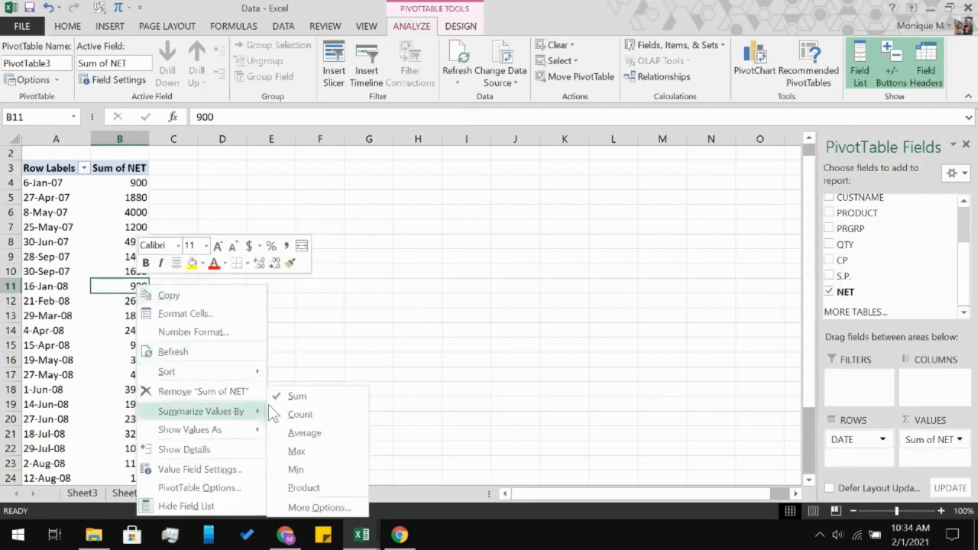
click(303, 434)
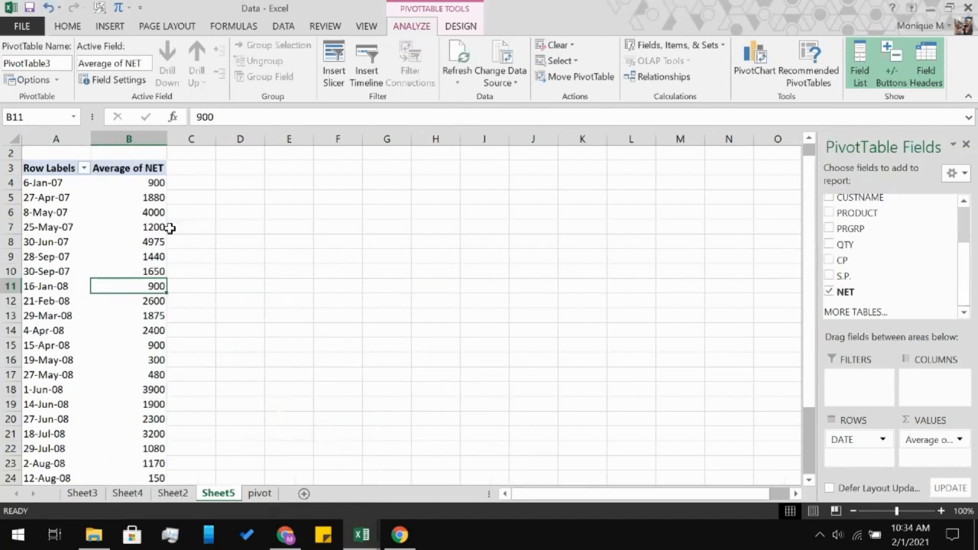
Summarize the PivotTable's NET values by Count and look through the results for each date
right_click(132, 287)
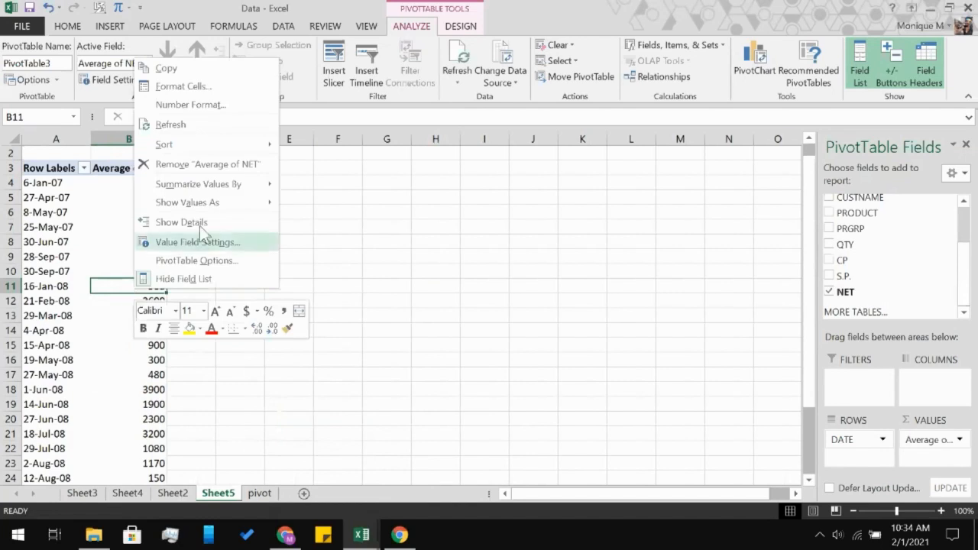
mouse_move(223, 187)
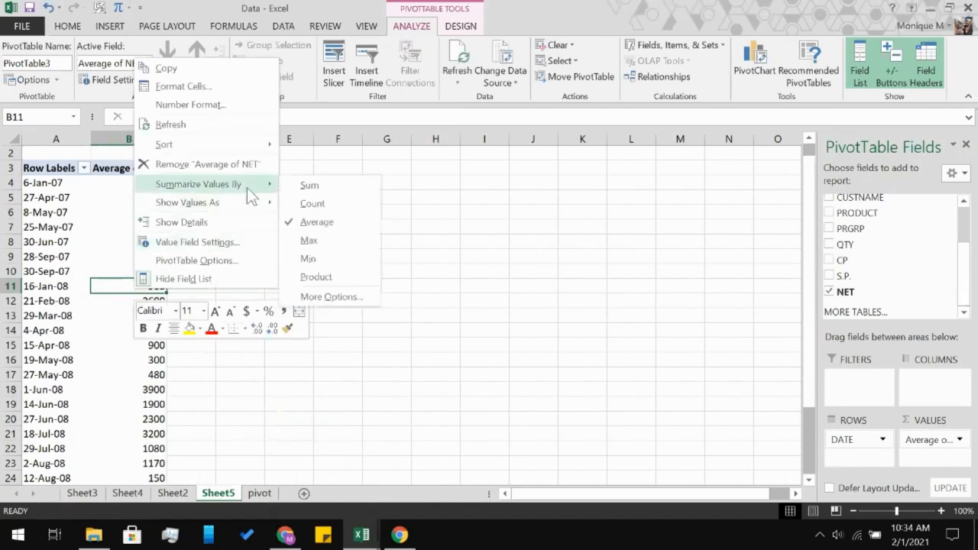
click(330, 203)
scroll(199, 360, down, 8)
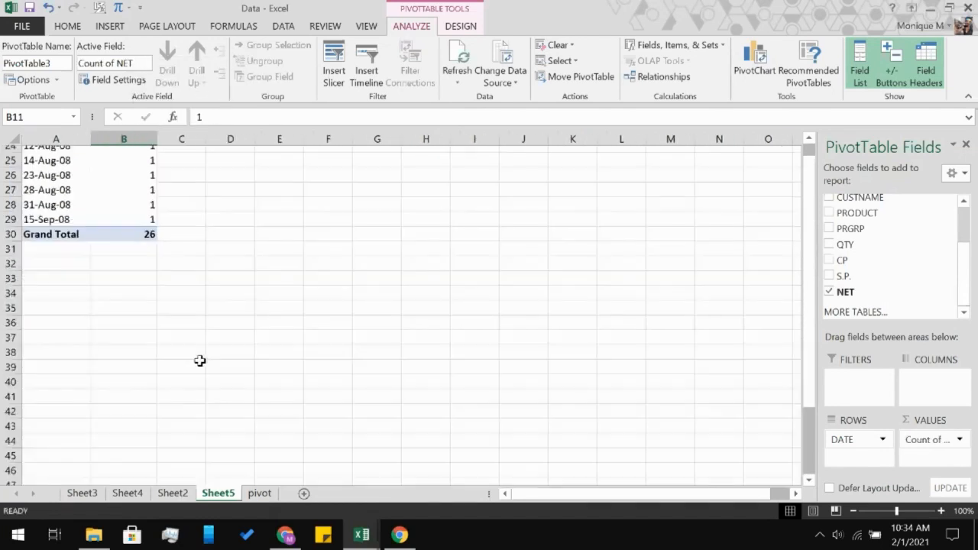
scroll(200, 360, up, 8)
scroll(200, 361, down, 2)
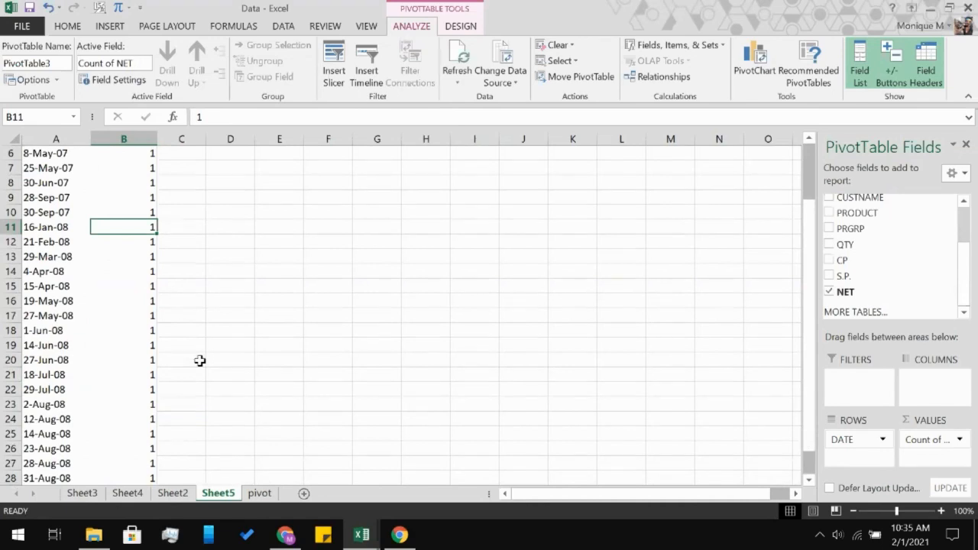
scroll(200, 361, up, 2)
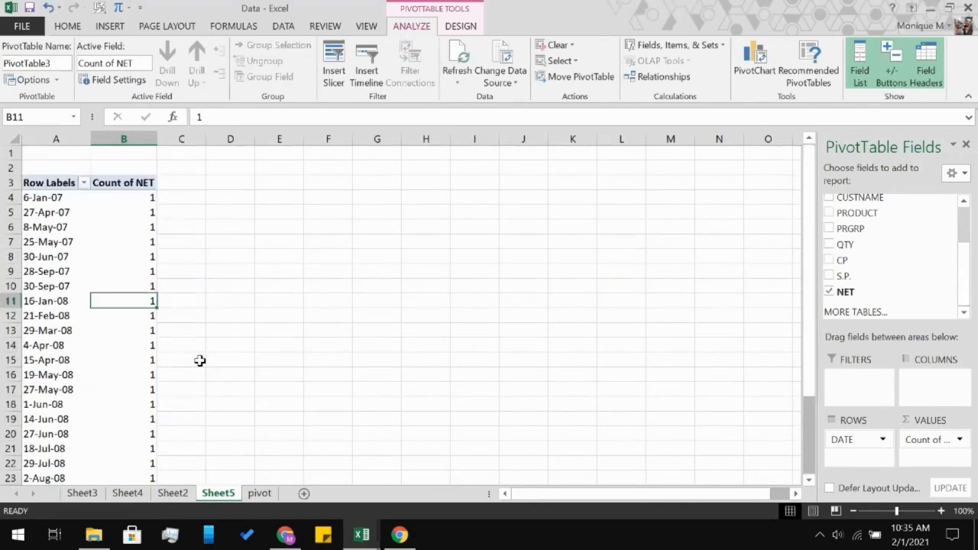
scroll(199, 361, down, 5)
scroll(199, 360, up, 3)
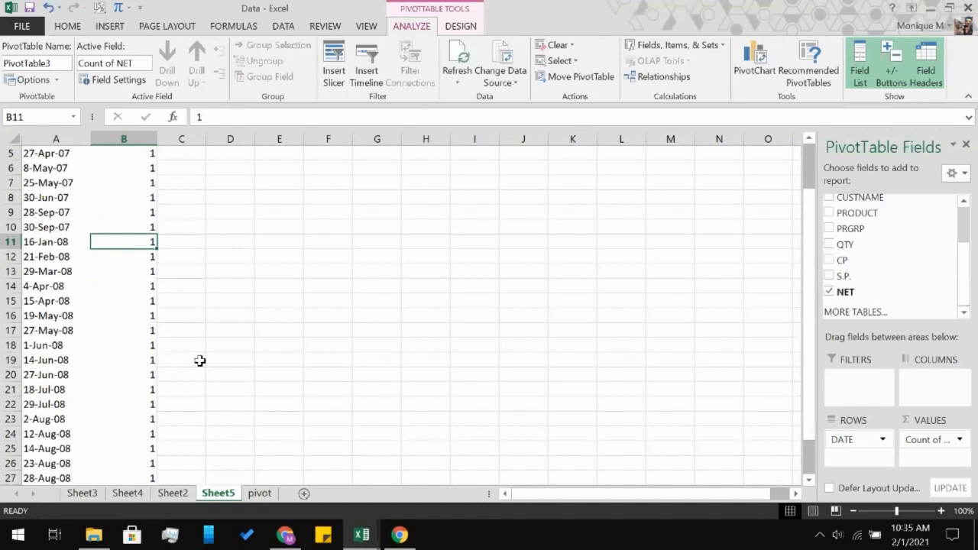
Group the PivotTable's DATE row labels by Months, keeping the automatic start and end dates
right_click(36, 318)
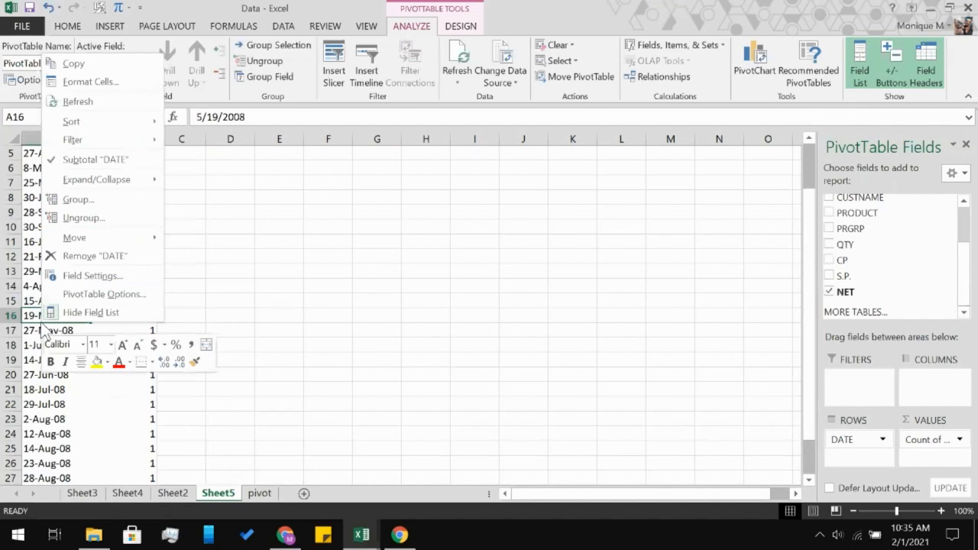
click(81, 201)
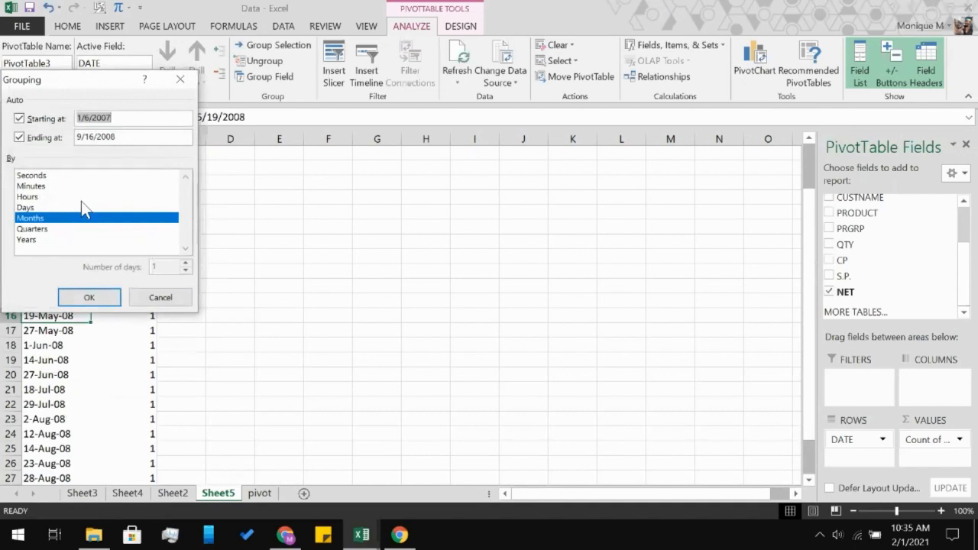
click(70, 295)
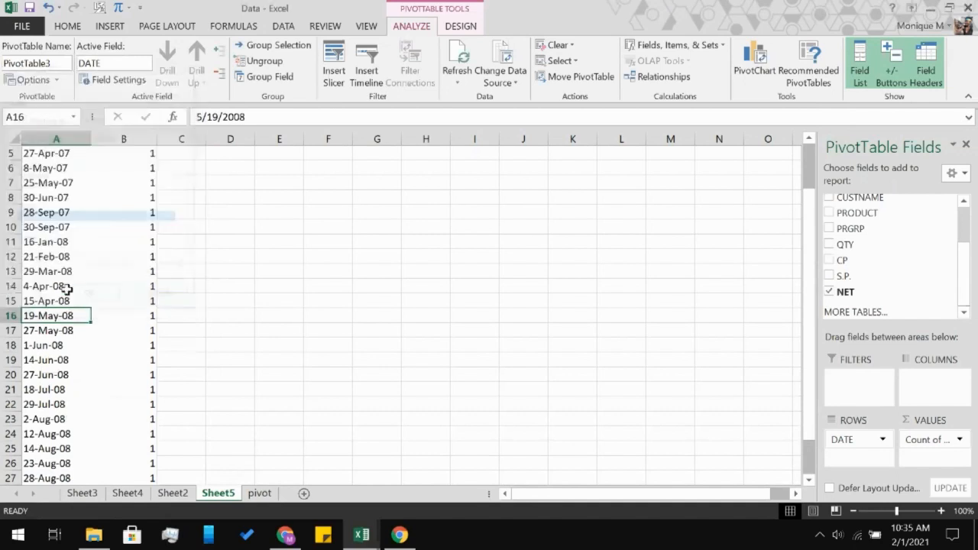
scroll(67, 289, up, 2)
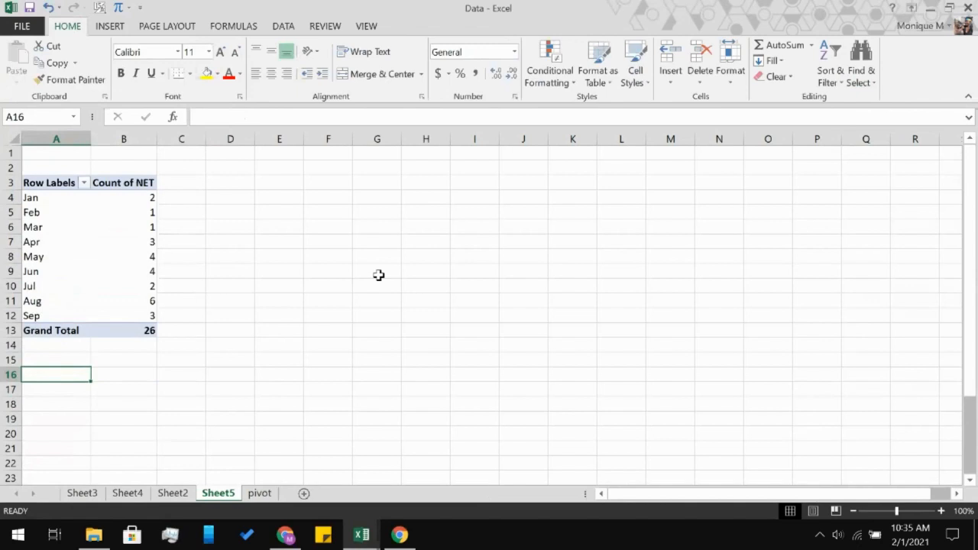
click(114, 229)
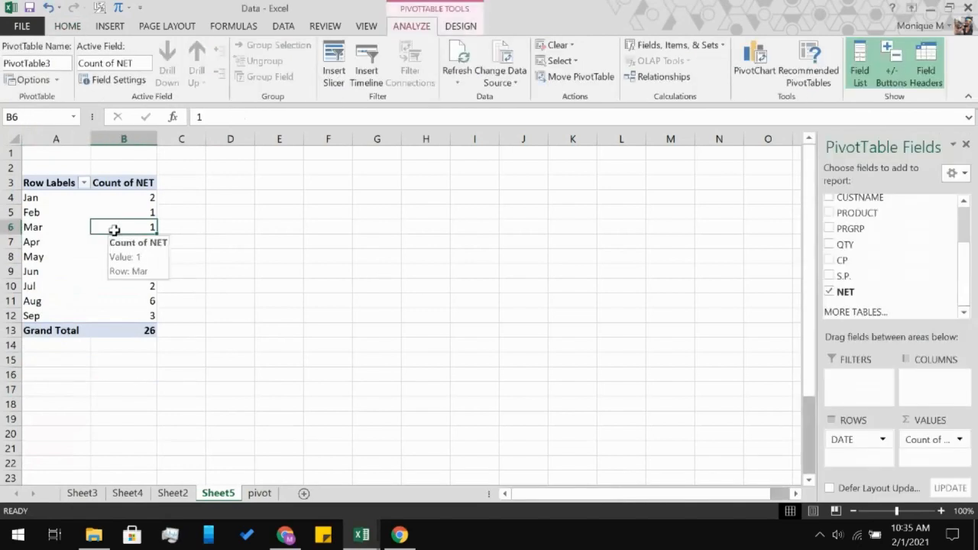
click(126, 187)
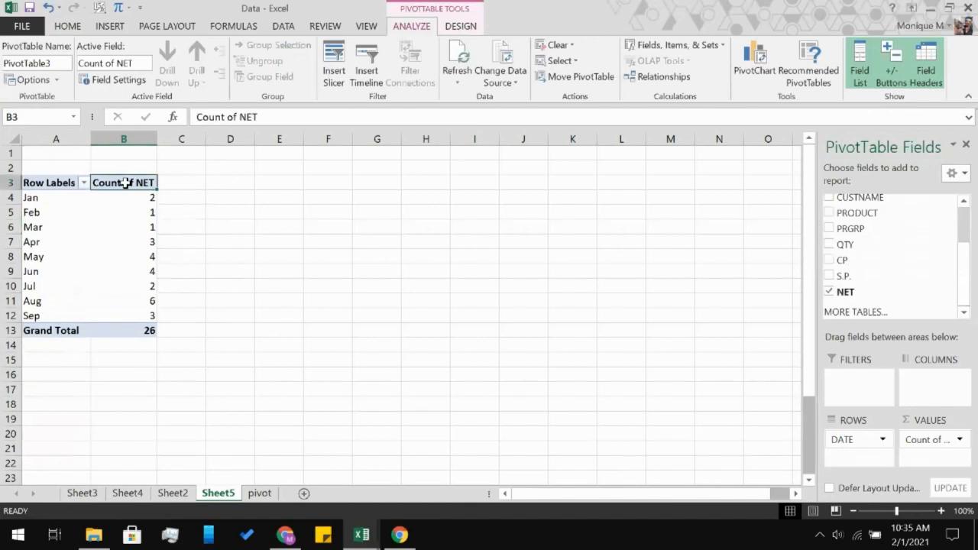
click(122, 226)
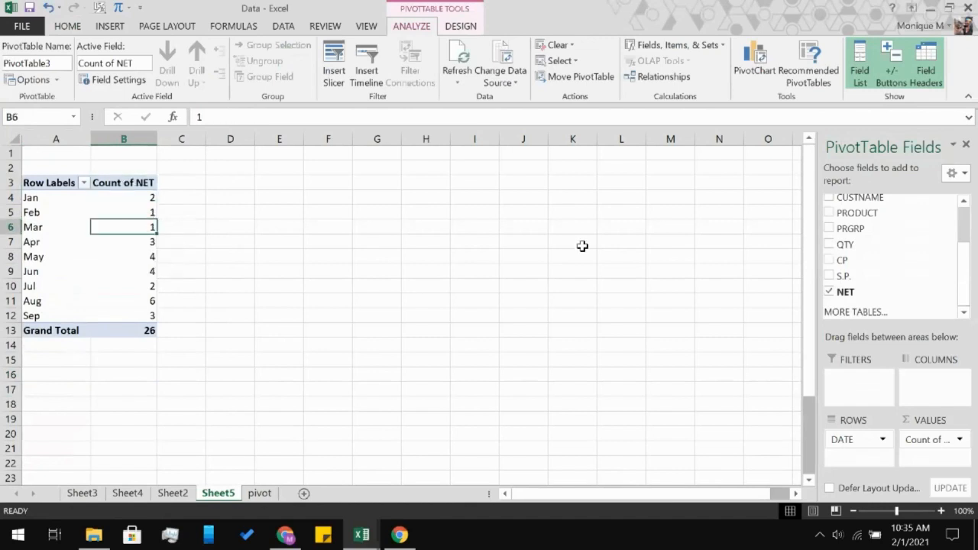
Summarize the month-grouped PivotTable's NET values by Sum
click(150, 243)
right_click(149, 245)
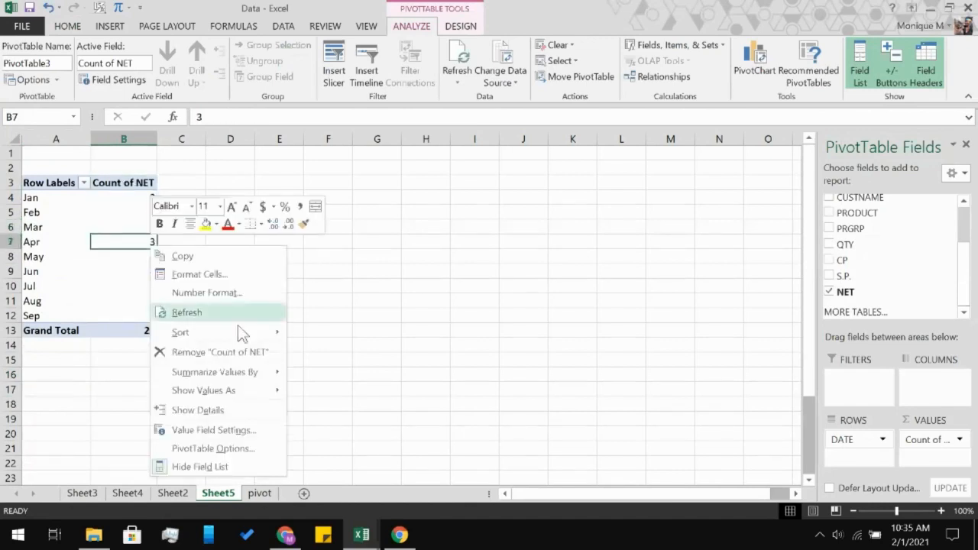
mouse_move(258, 374)
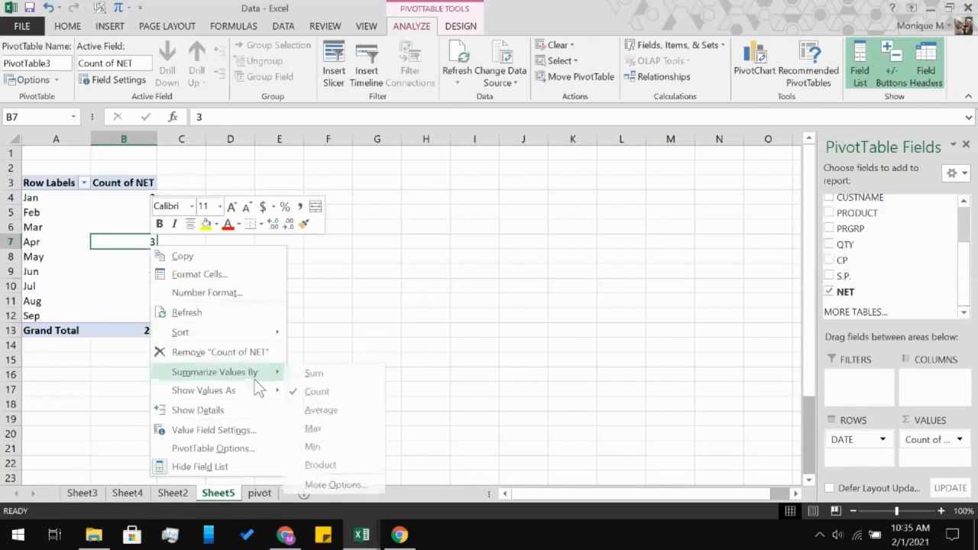
click(344, 389)
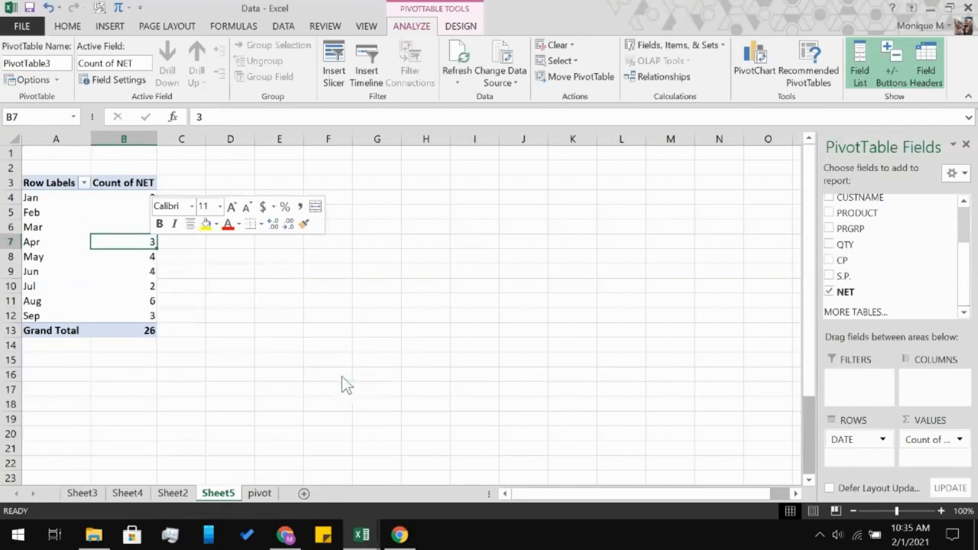
click(225, 269)
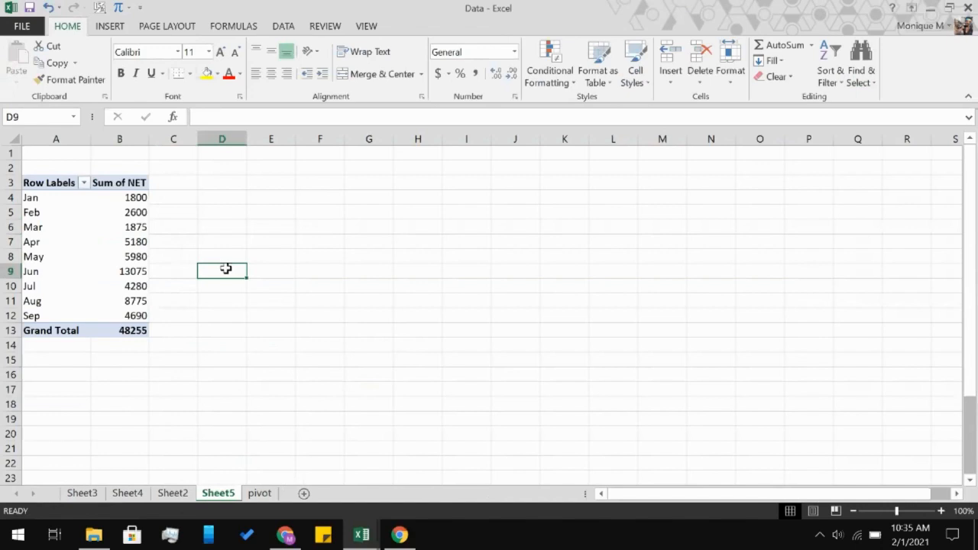
click(100, 274)
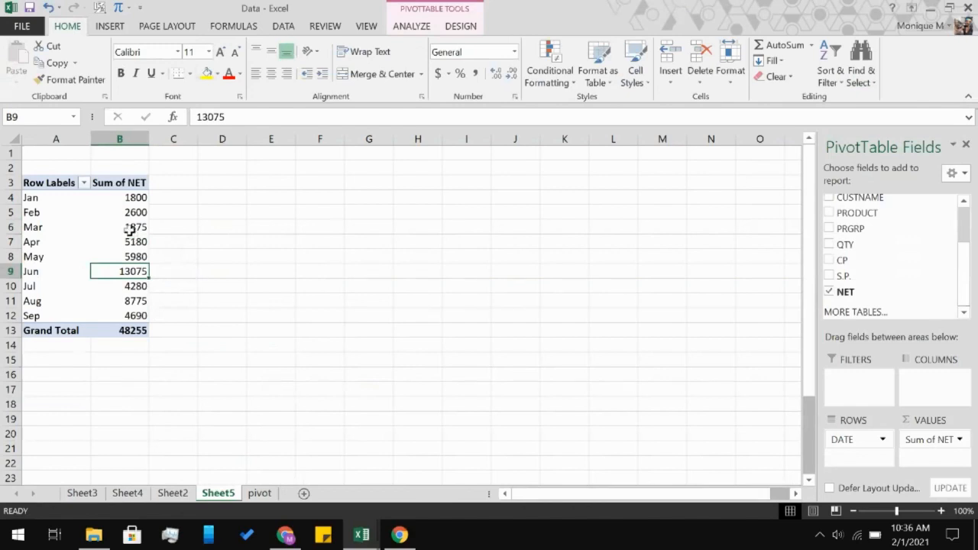
Insert a 2-D pie PivotChart from the whole monthly NET PivotTable, headers and grand total included
click(212, 185)
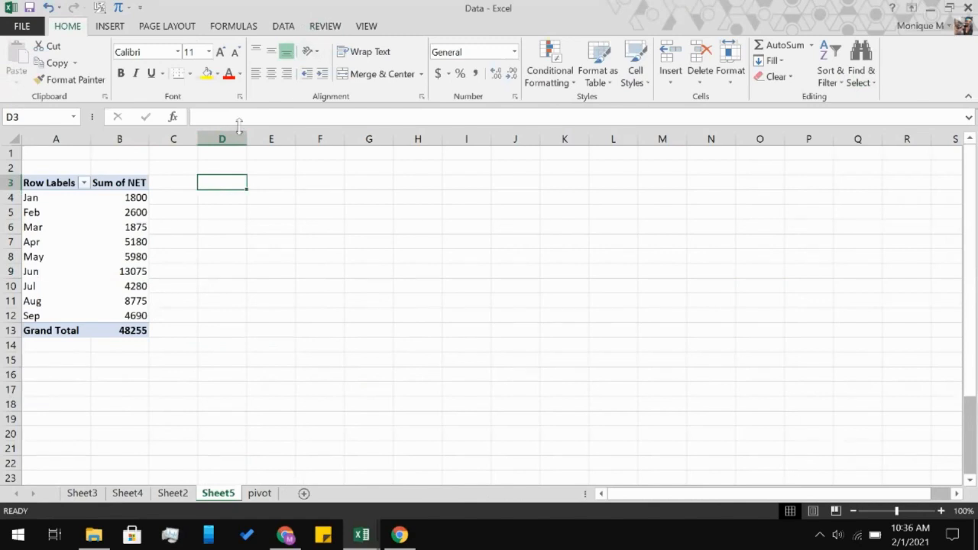
click(294, 25)
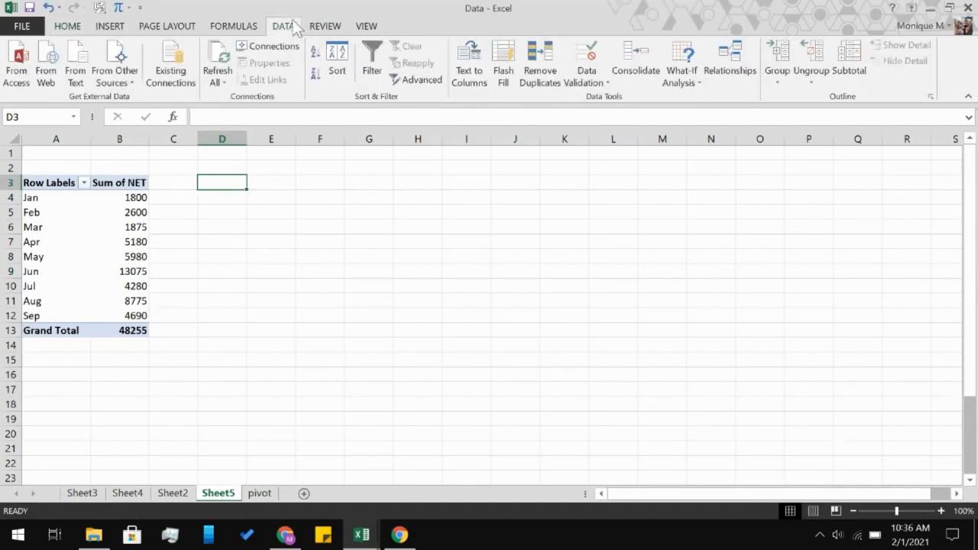
click(119, 26)
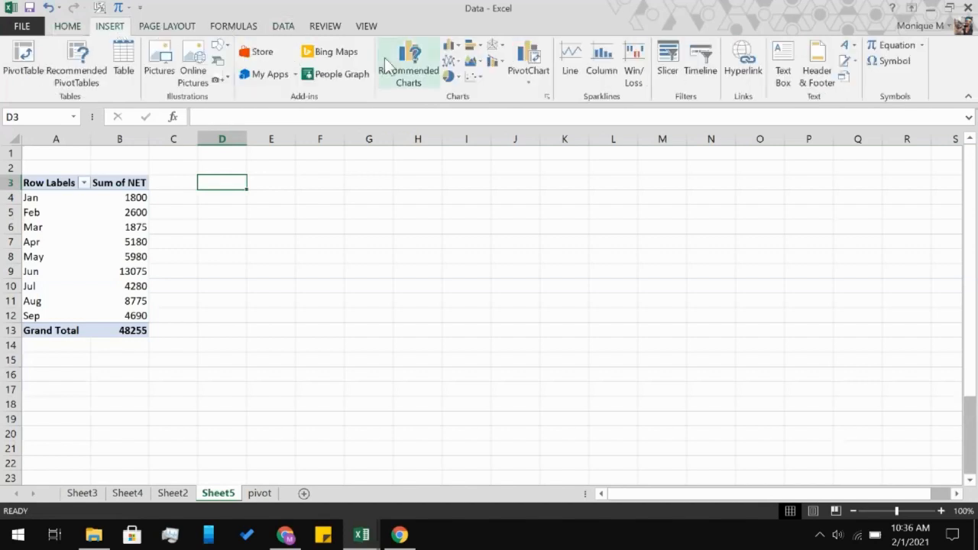
click(46, 185)
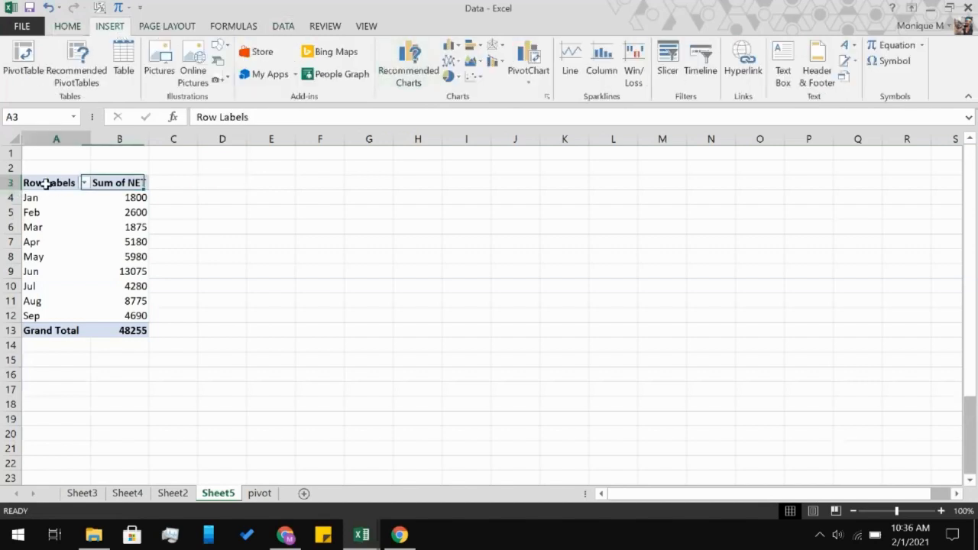
shift+click(130, 330)
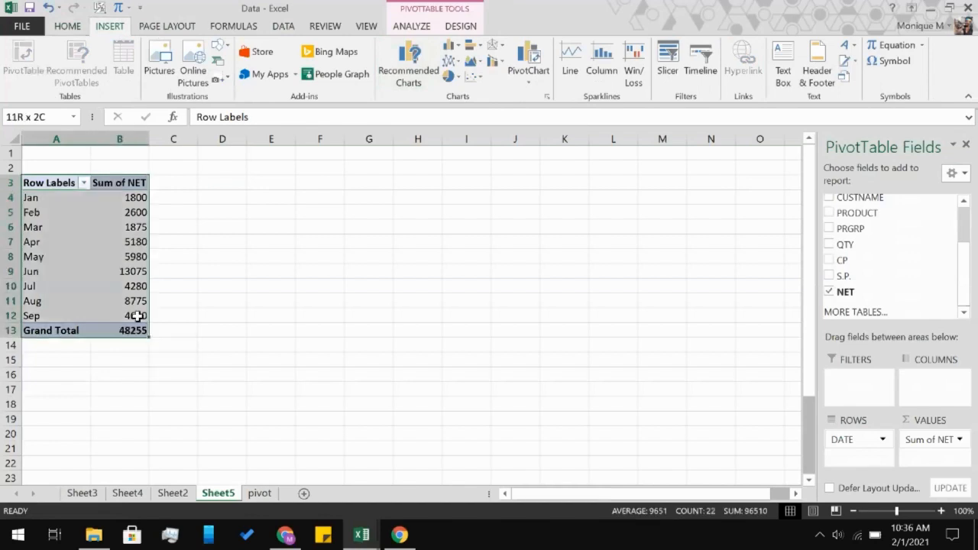
click(451, 77)
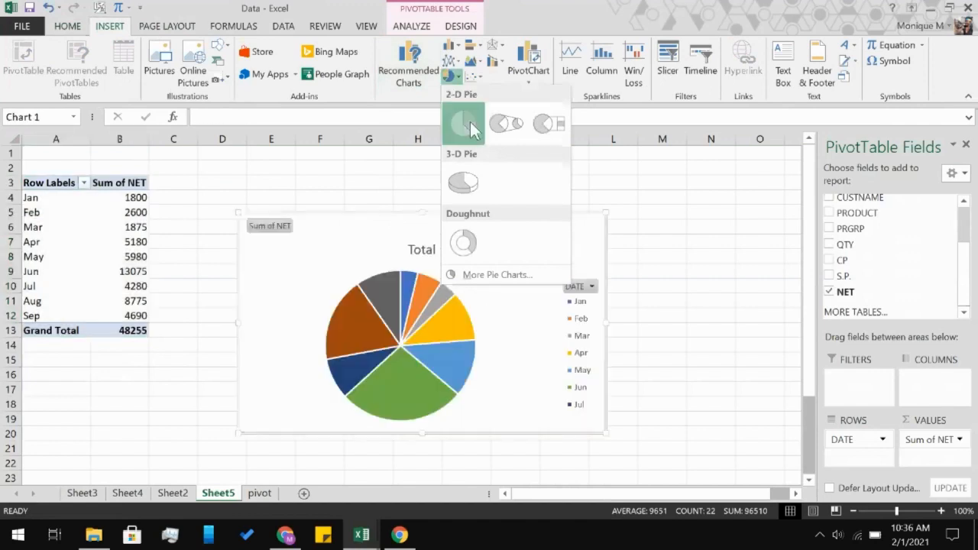
click(463, 122)
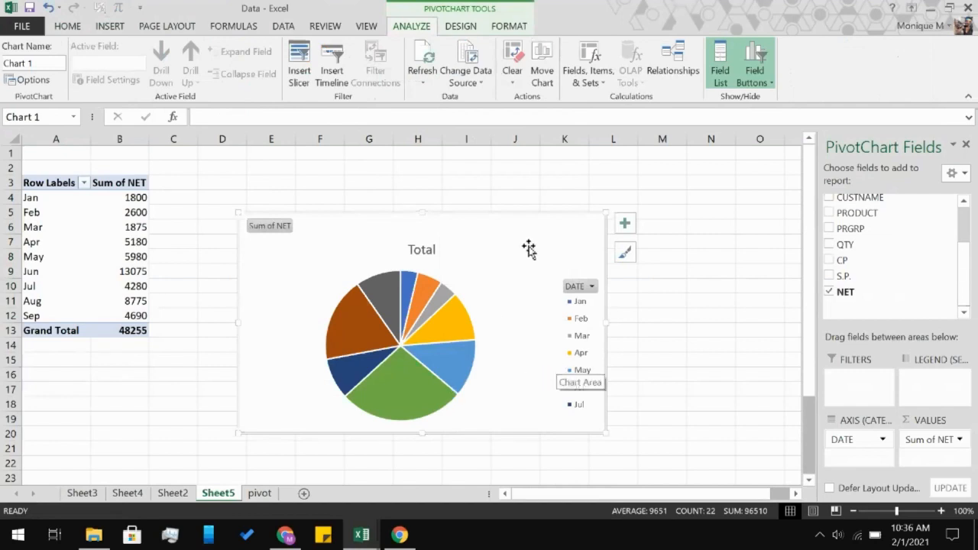
Add data labels to the pie chart and check the placement options for its title
click(625, 223)
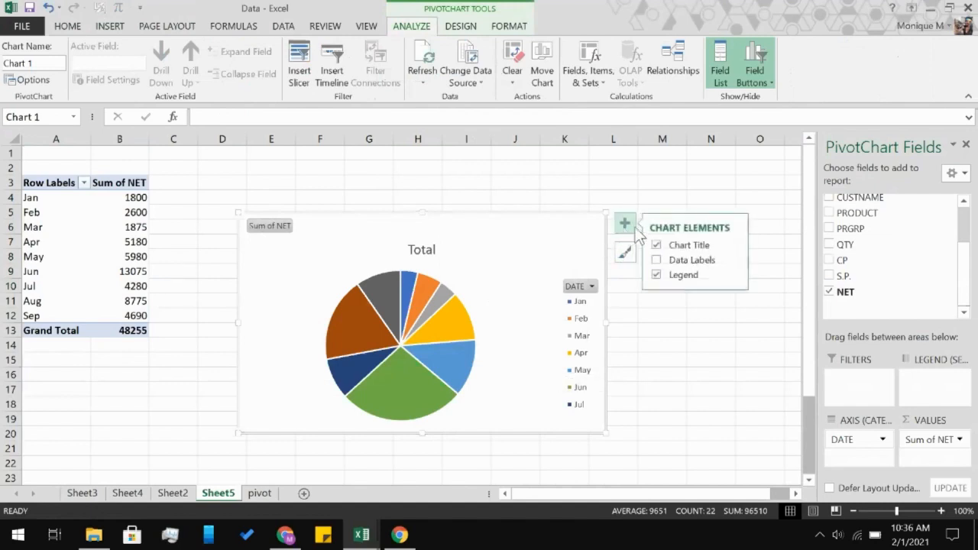
click(657, 263)
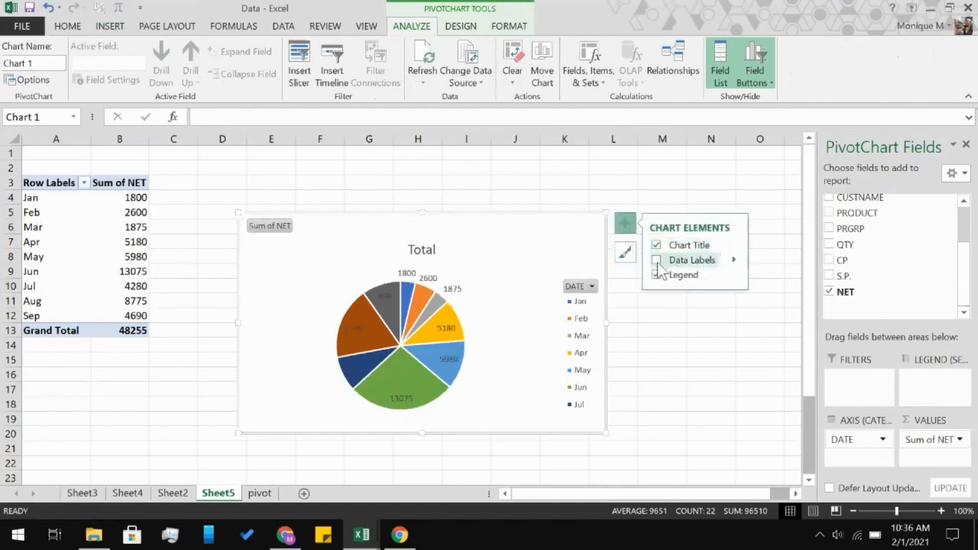
click(732, 259)
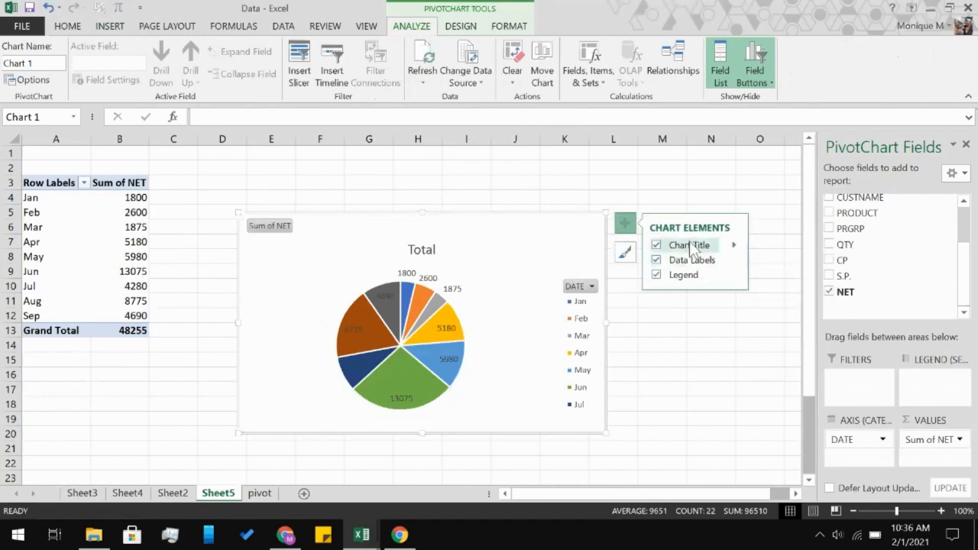
mouse_move(732, 252)
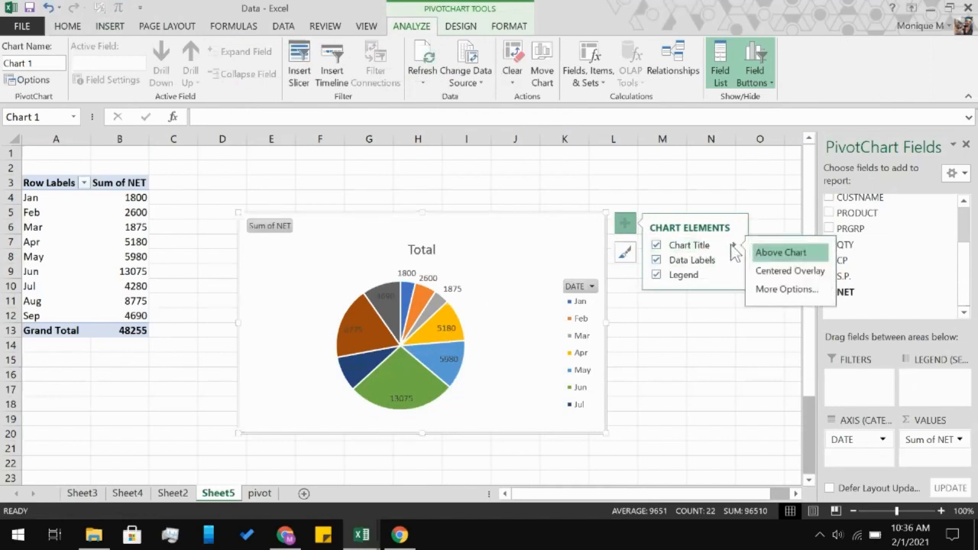
click(732, 252)
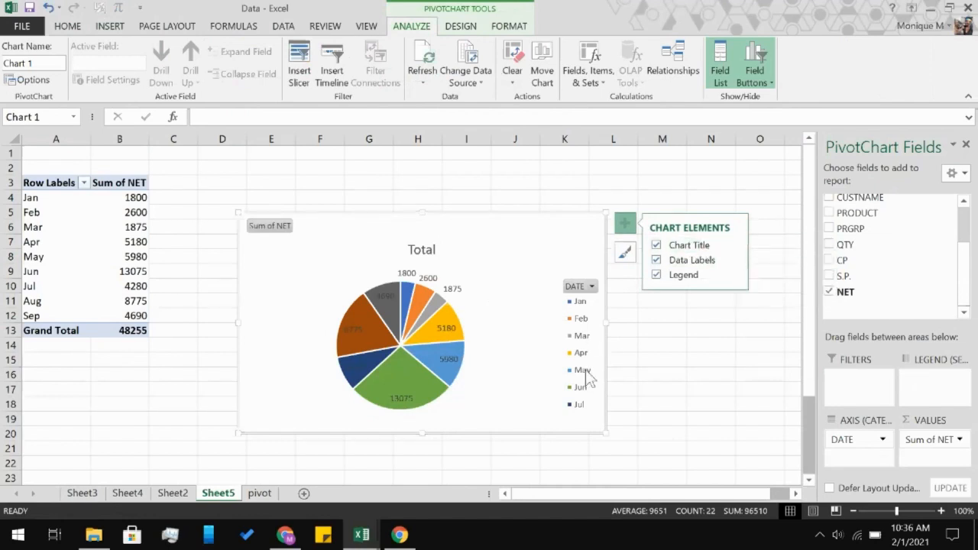
Look through the months offered in the pie chart's DATE filter
click(590, 289)
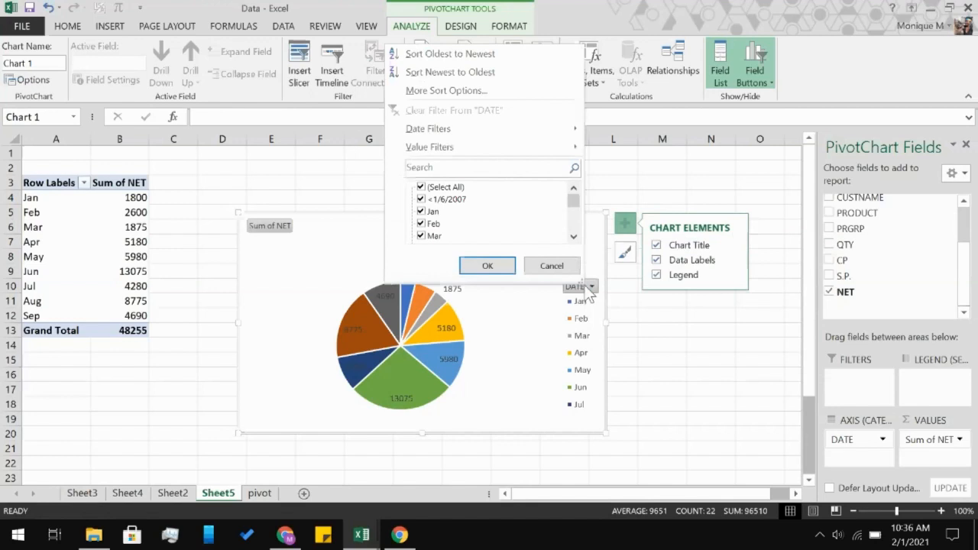
scroll(521, 203, down, 4)
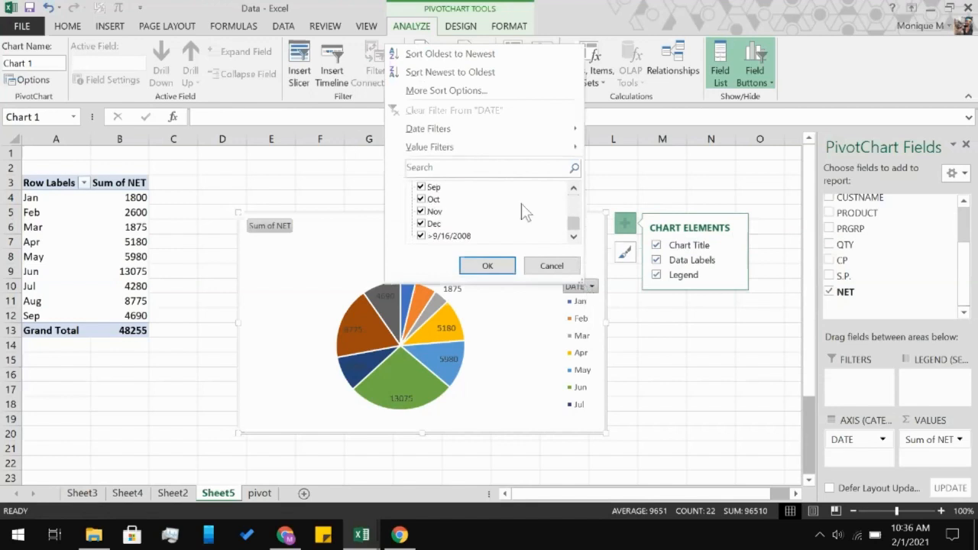
scroll(521, 203, up, 4)
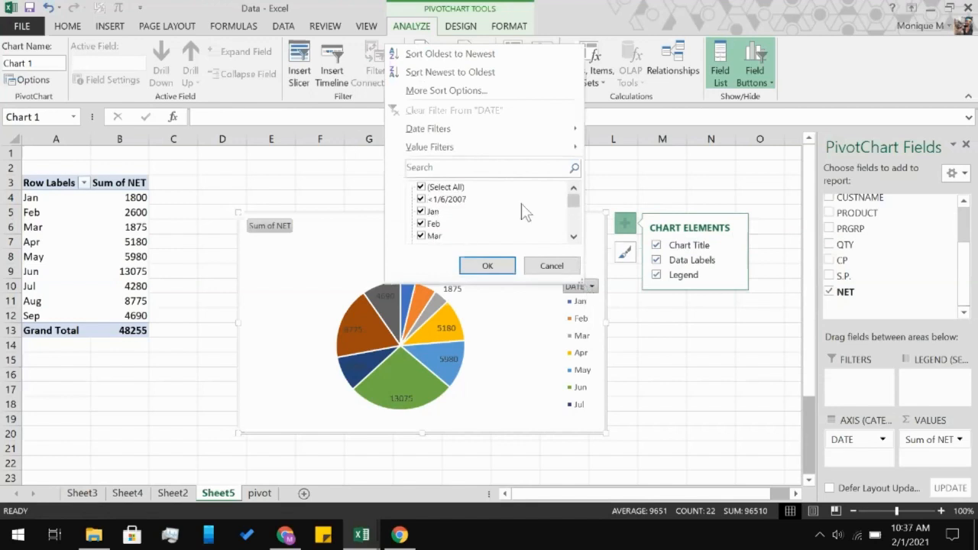
click(487, 265)
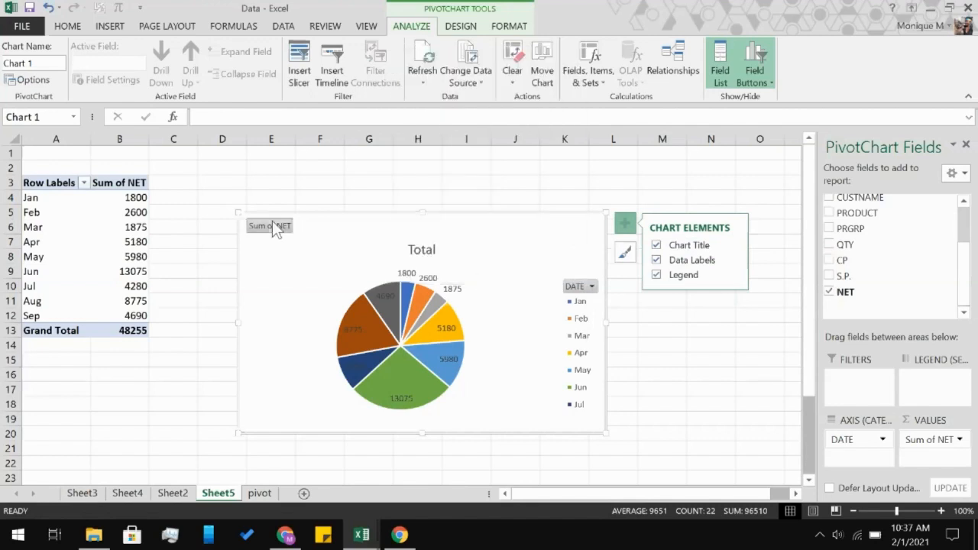
Open the formatting settings for the pie chart's data labels
click(415, 275)
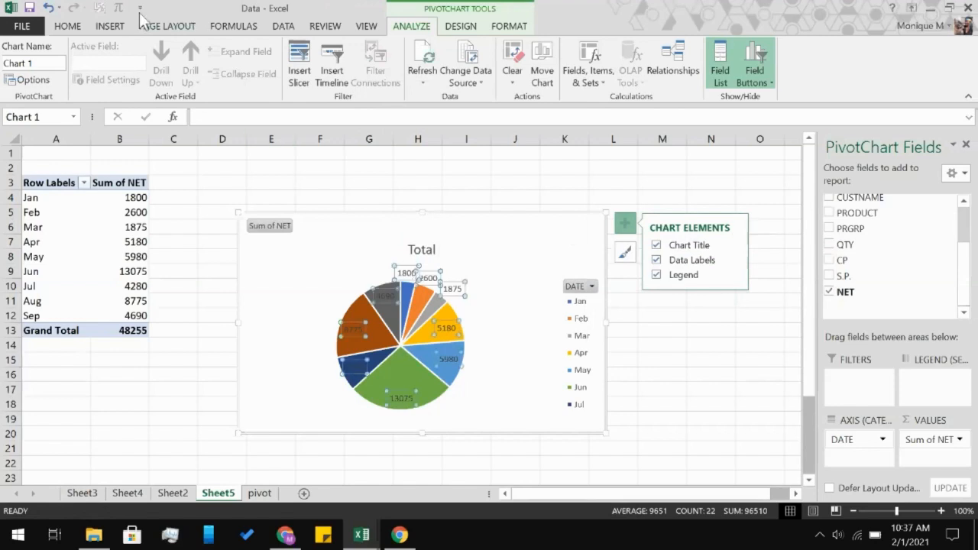
click(68, 28)
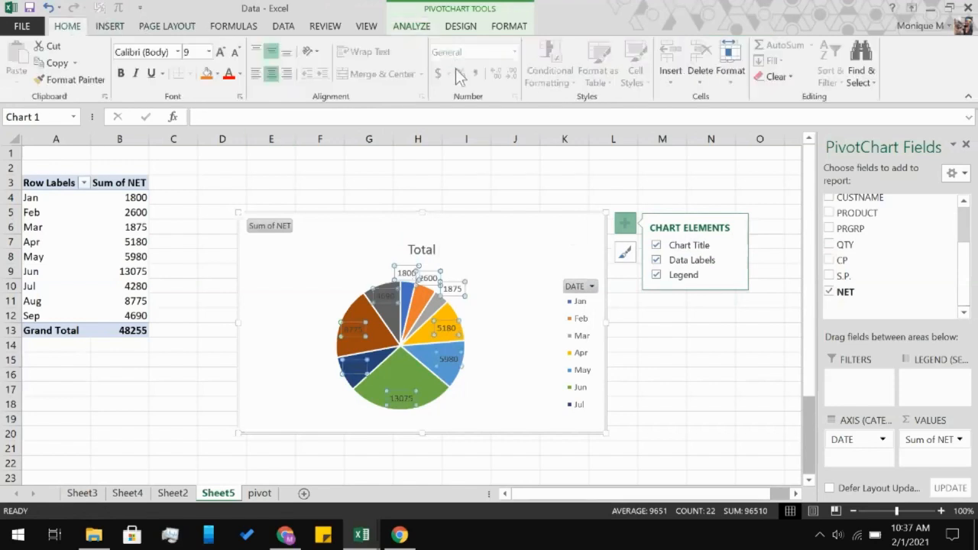
right_click(409, 279)
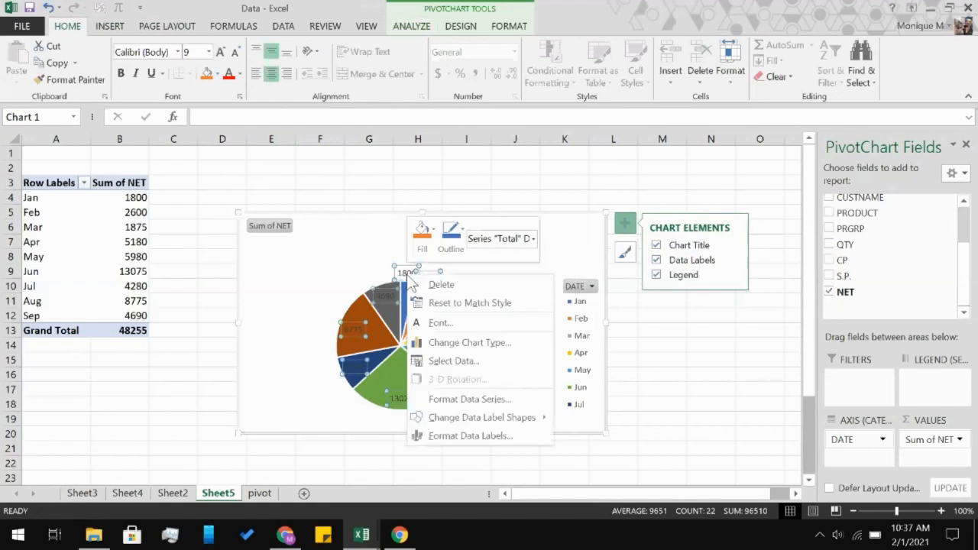
click(474, 406)
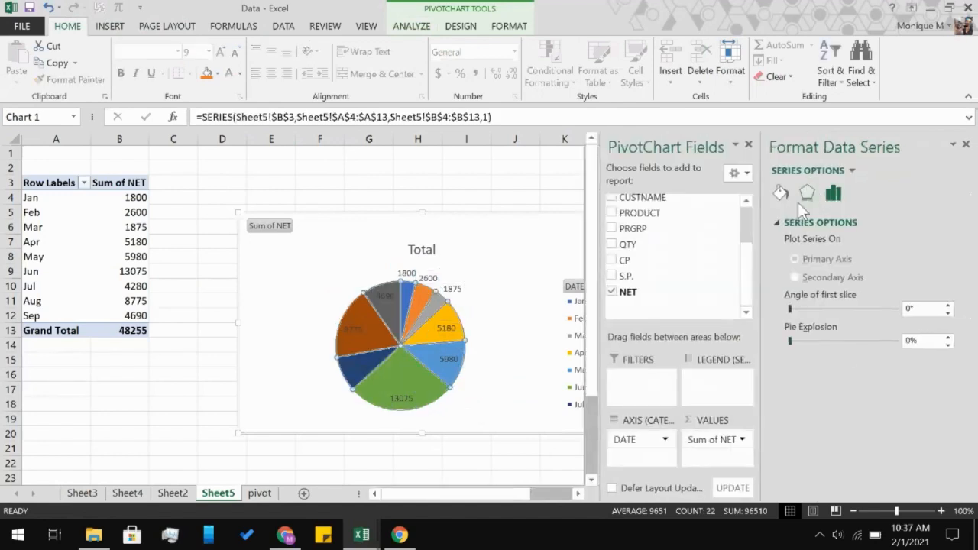
click(838, 223)
click(807, 194)
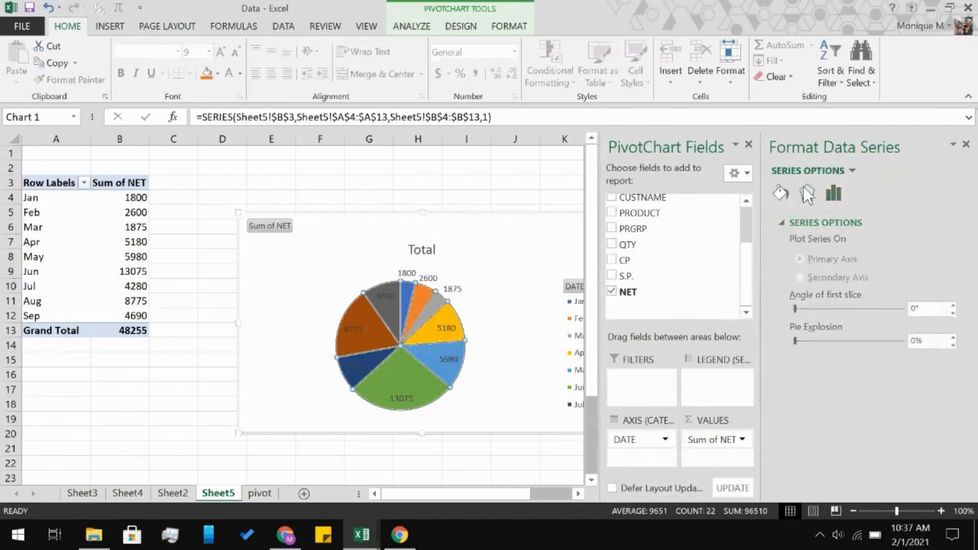
click(382, 329)
click(404, 275)
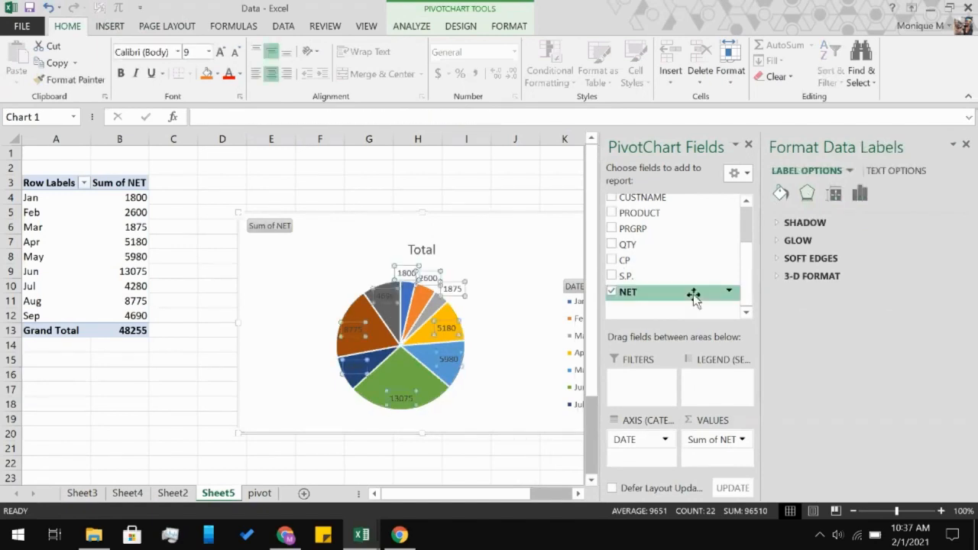
Set the number format category of the pie chart's data labels to Percentage
click(898, 169)
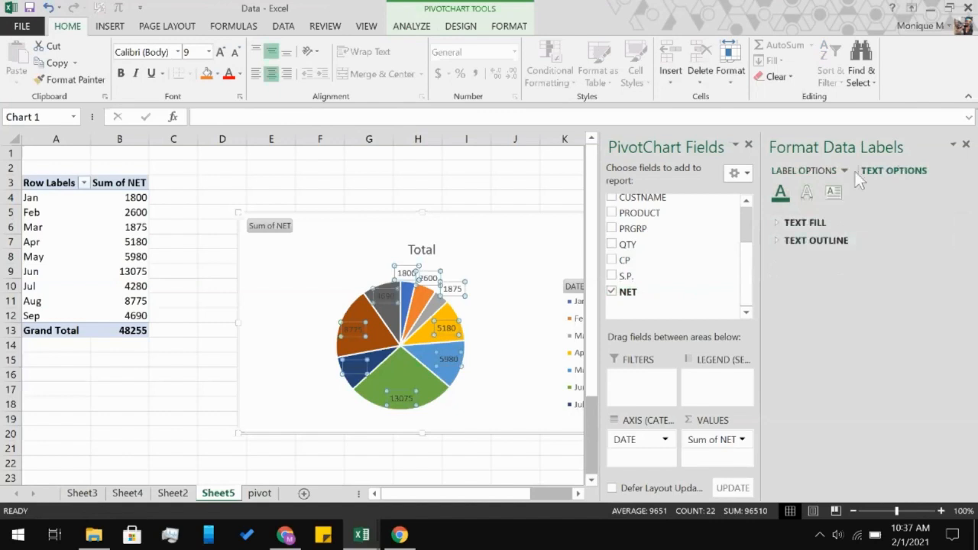
click(835, 191)
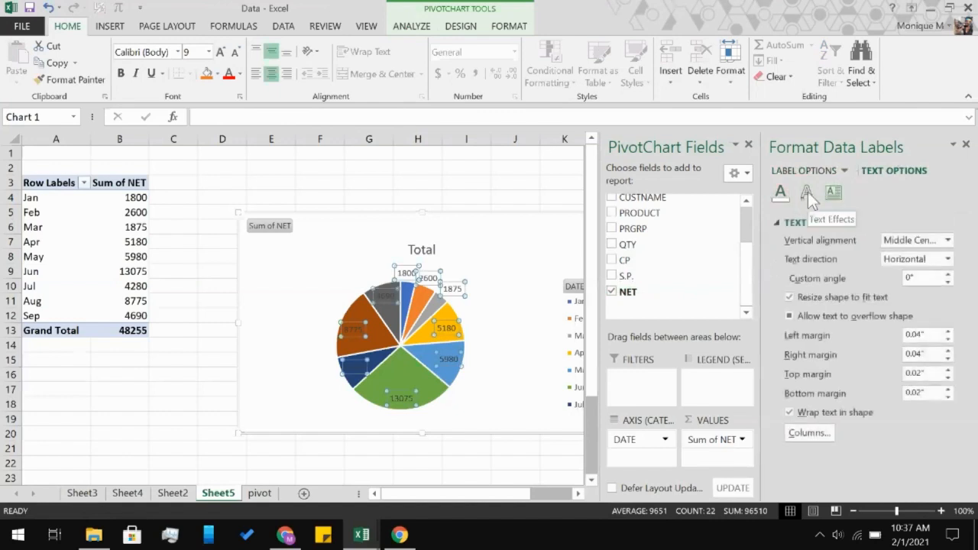
click(808, 192)
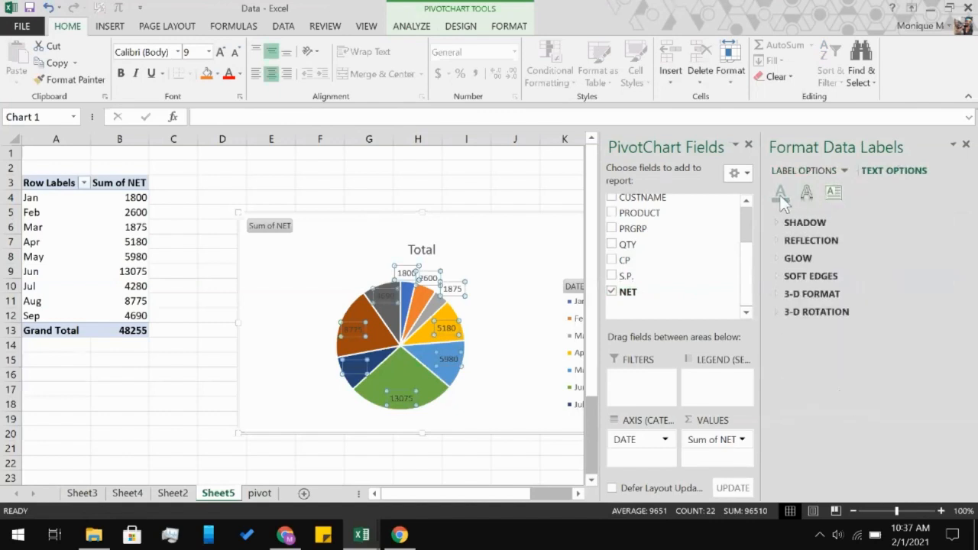
click(781, 192)
click(820, 166)
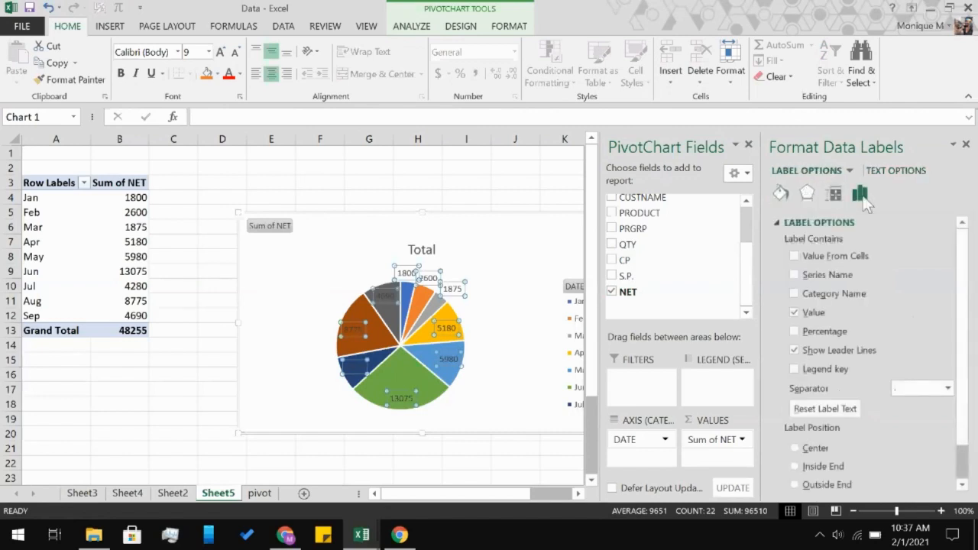
scroll(824, 293, down, 1)
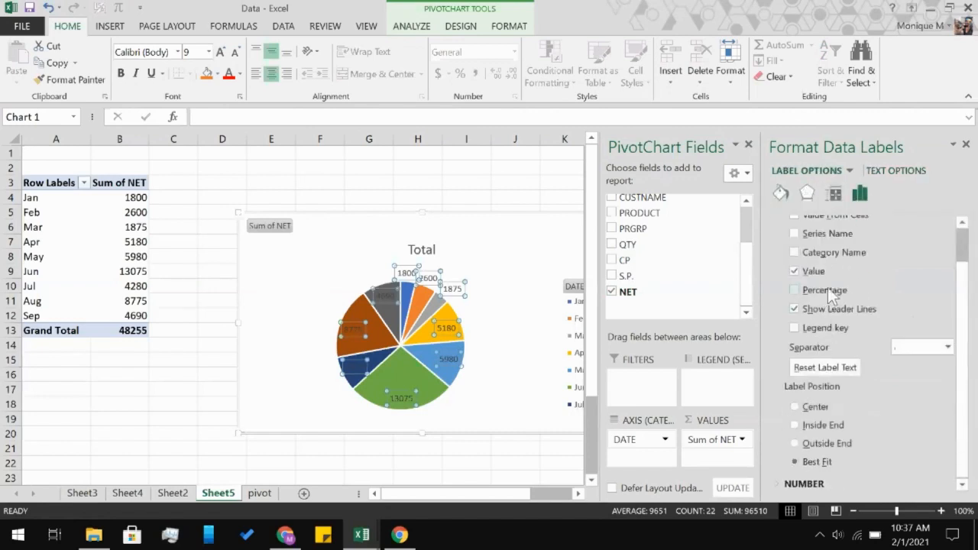
click(799, 483)
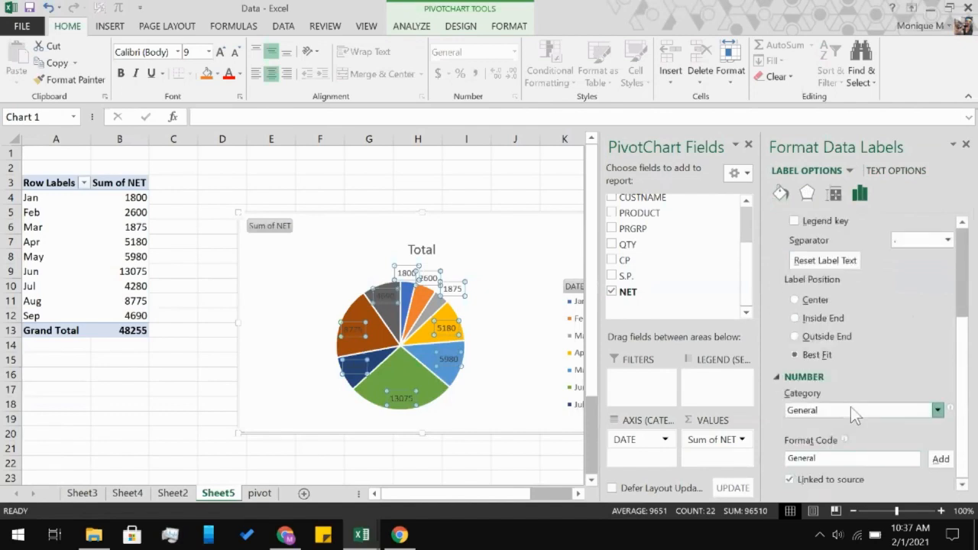
click(851, 408)
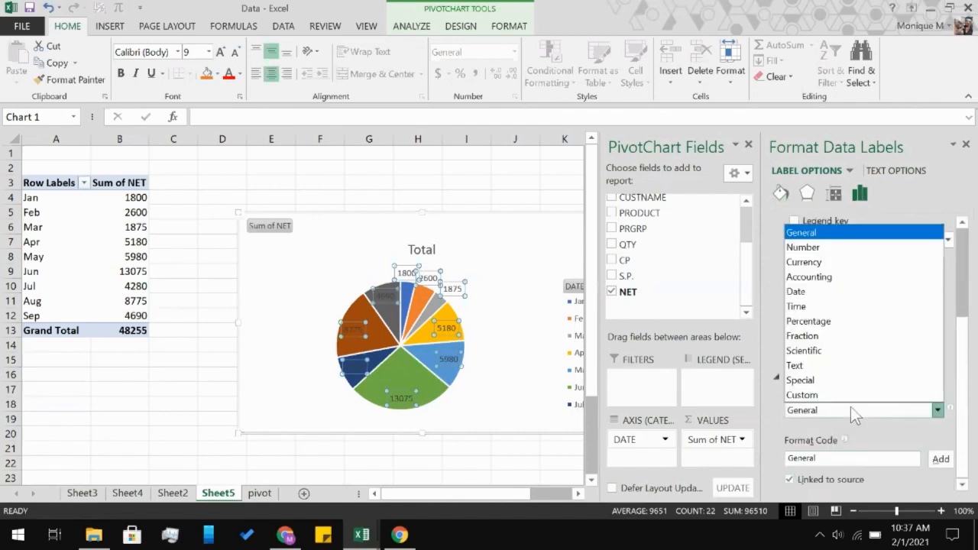
click(835, 327)
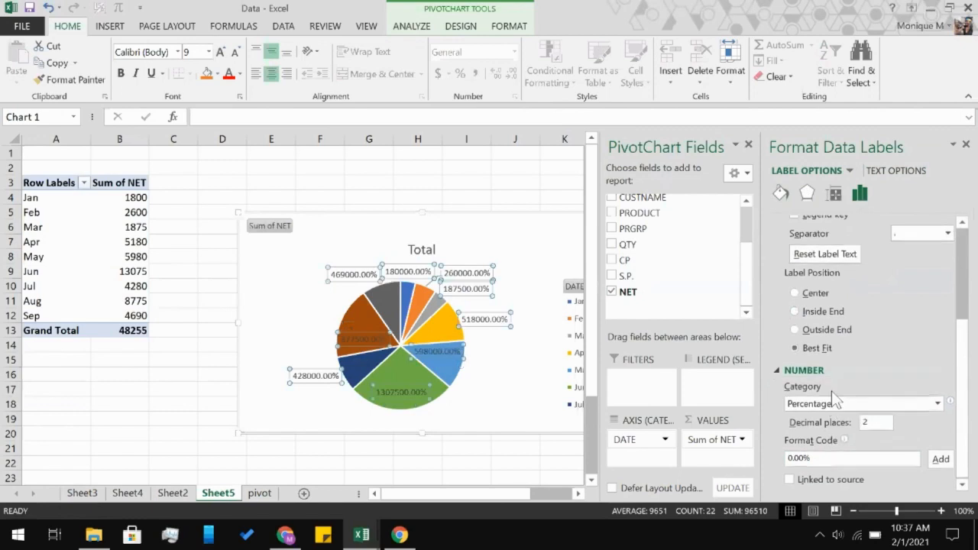
Set the percentage format of the pie chart's data labels to 0 decimal places and close the label formatting settings
click(883, 423)
key(Return)
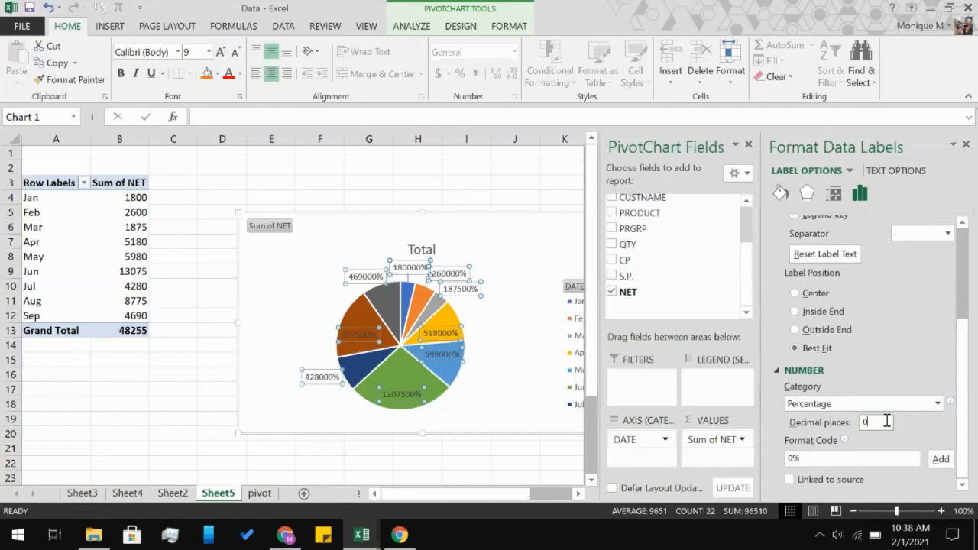
click(938, 405)
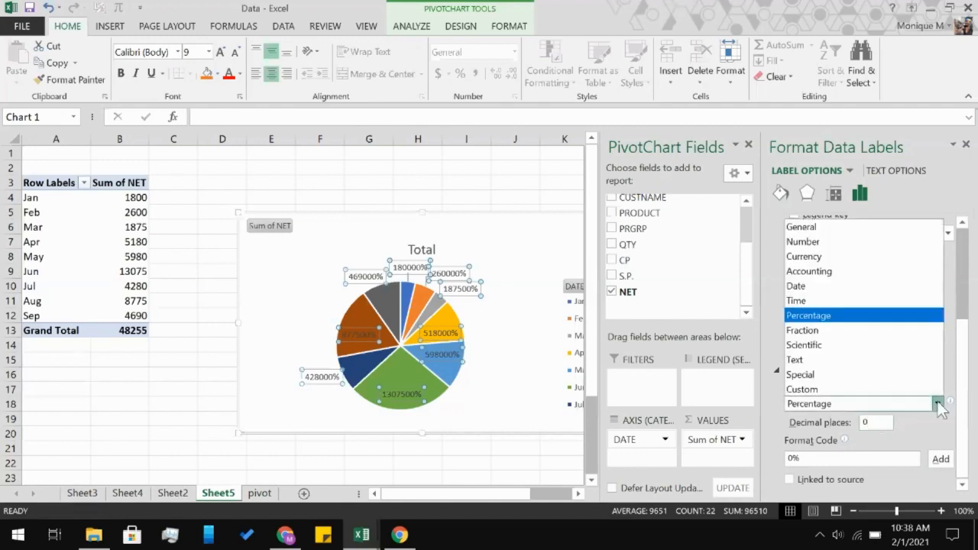
click(968, 146)
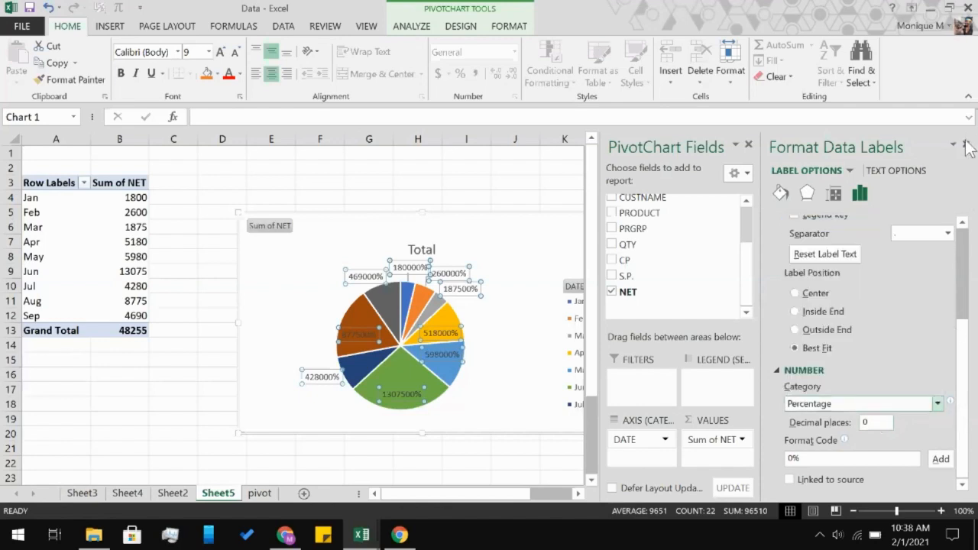
click(965, 145)
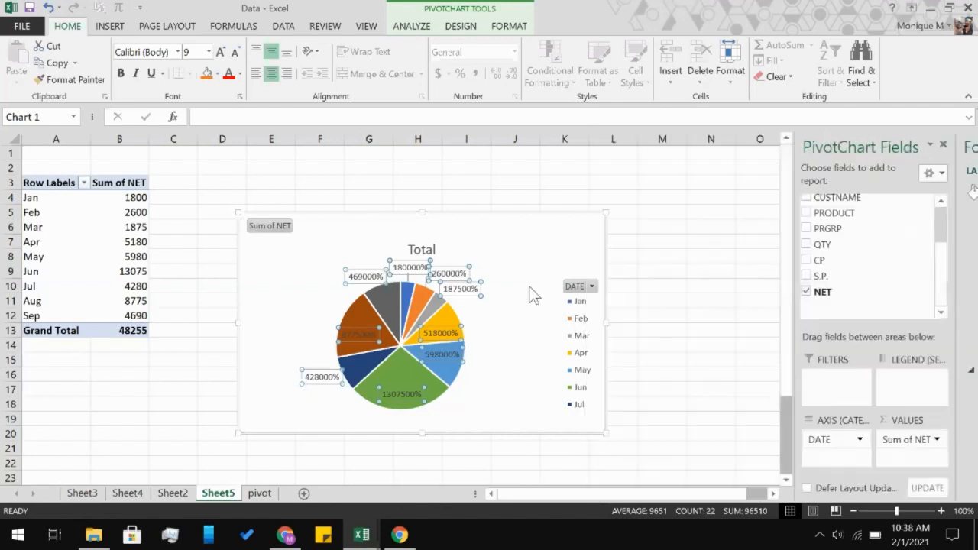
Undo the last two number format changes on the pie chart's data labels
click(656, 179)
key(ctrl+z)
key(ctrl+z)
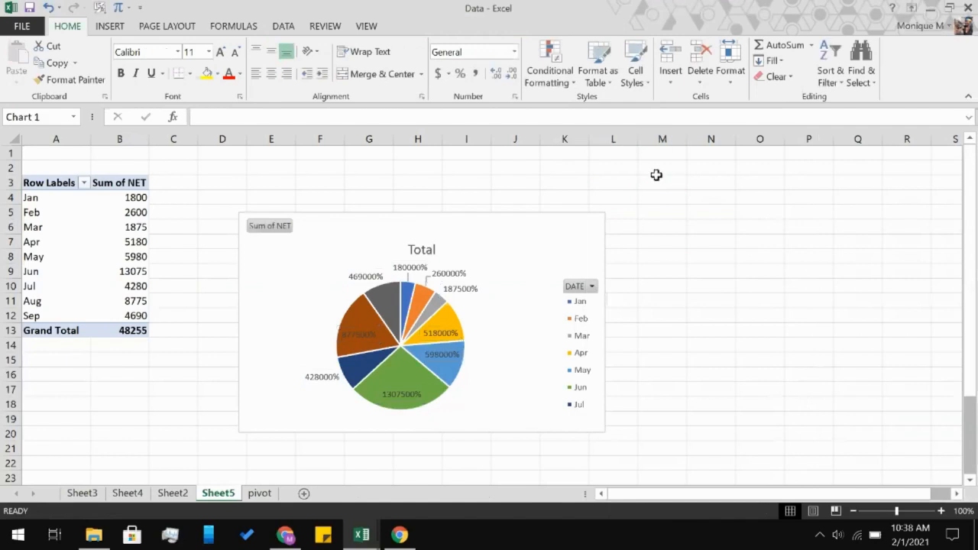
click(669, 273)
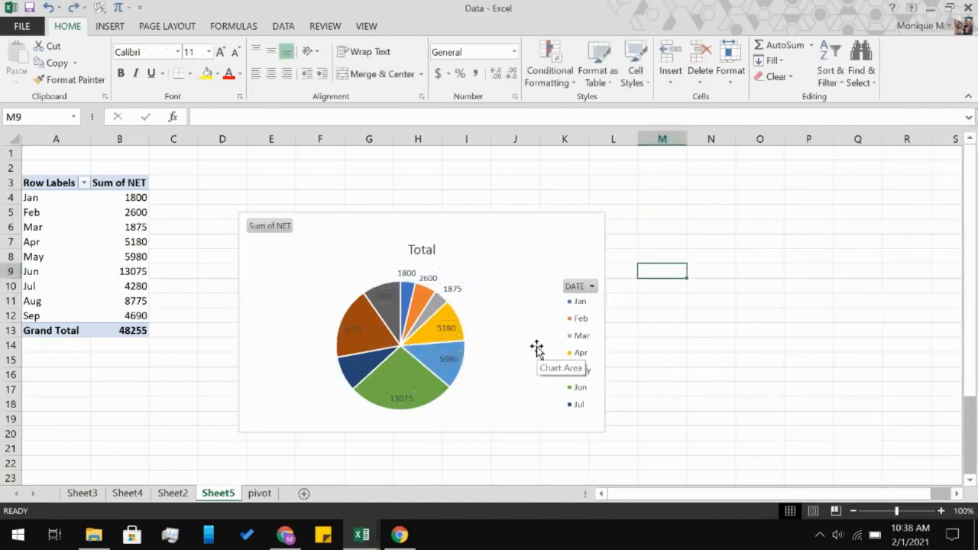
Make the pie chart's data labels contain Percentage instead of Value
click(588, 251)
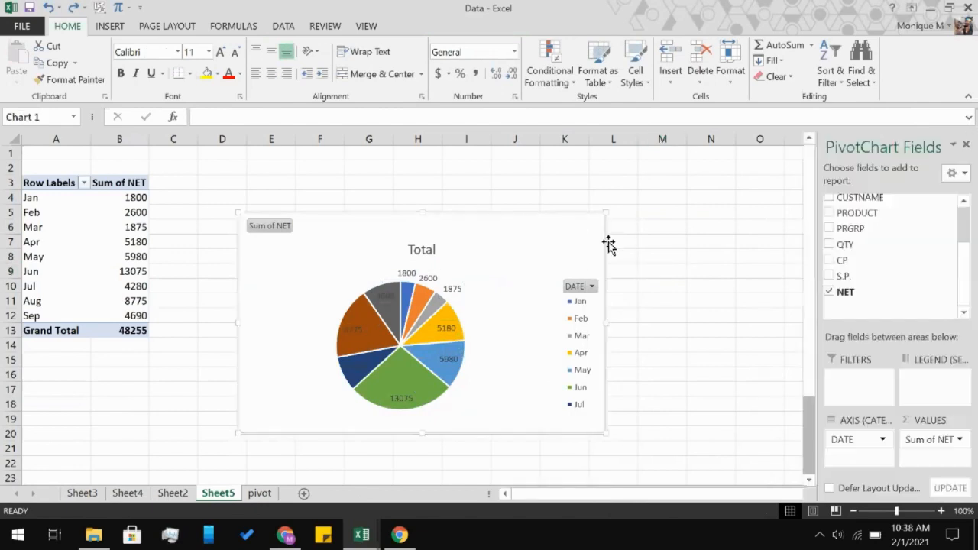
click(625, 223)
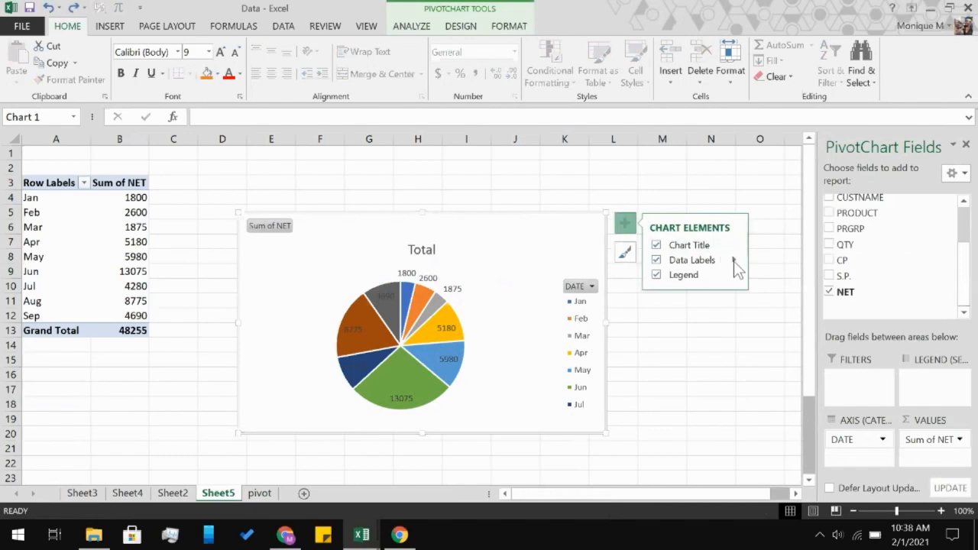
click(734, 261)
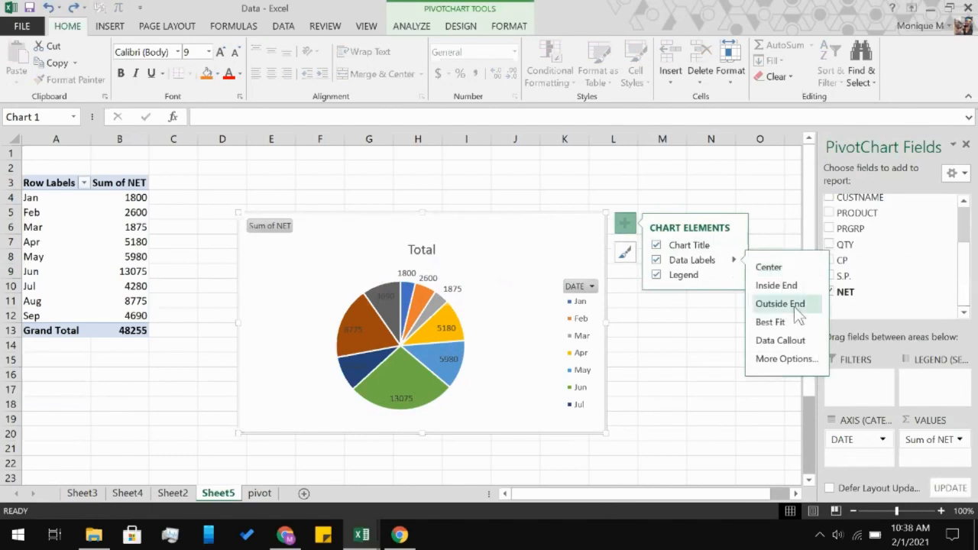
click(780, 359)
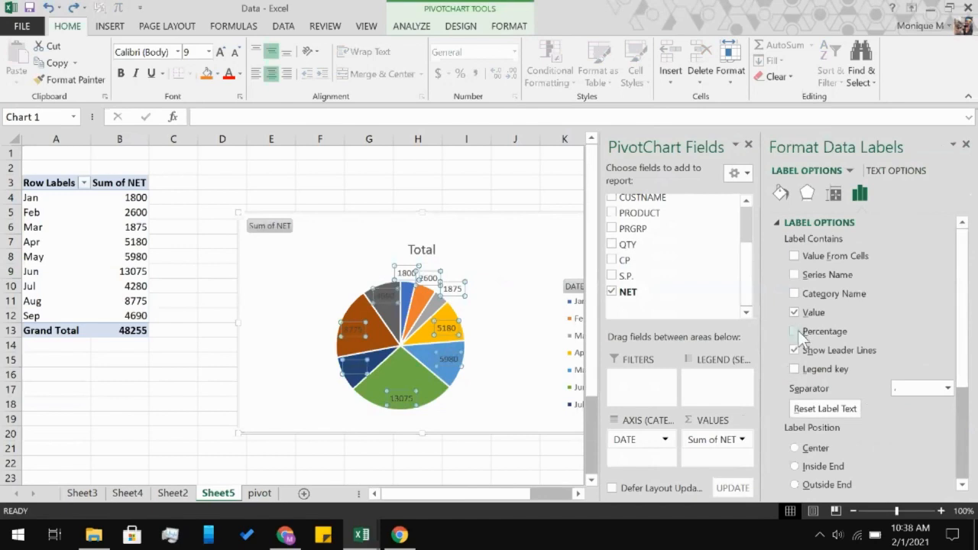
click(799, 331)
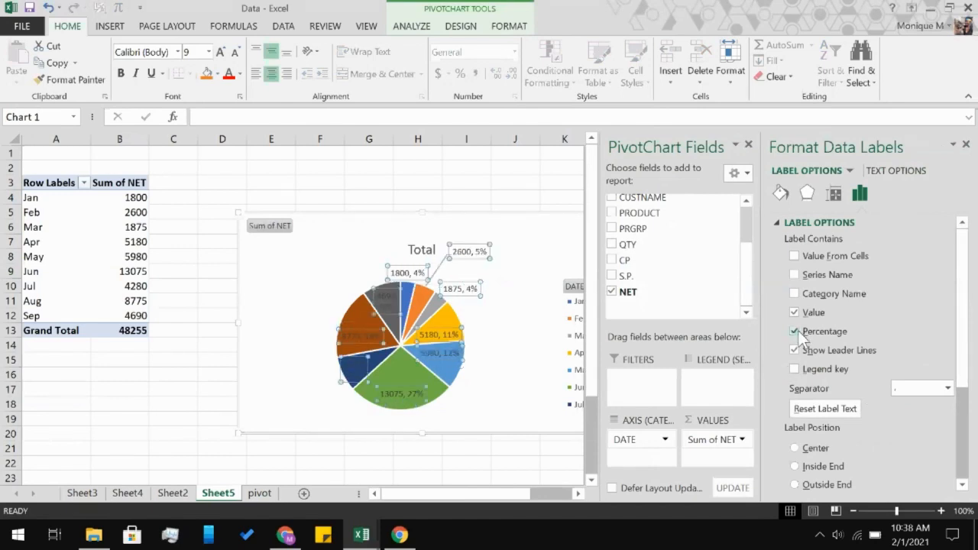
click(798, 314)
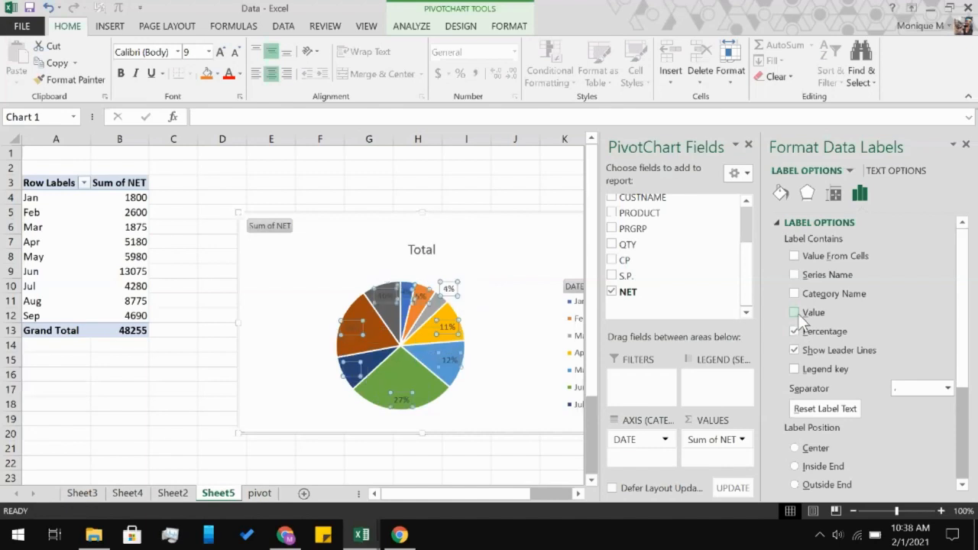
Set the label position of the pie chart's data labels to Outside End
scroll(798, 314, down, 2)
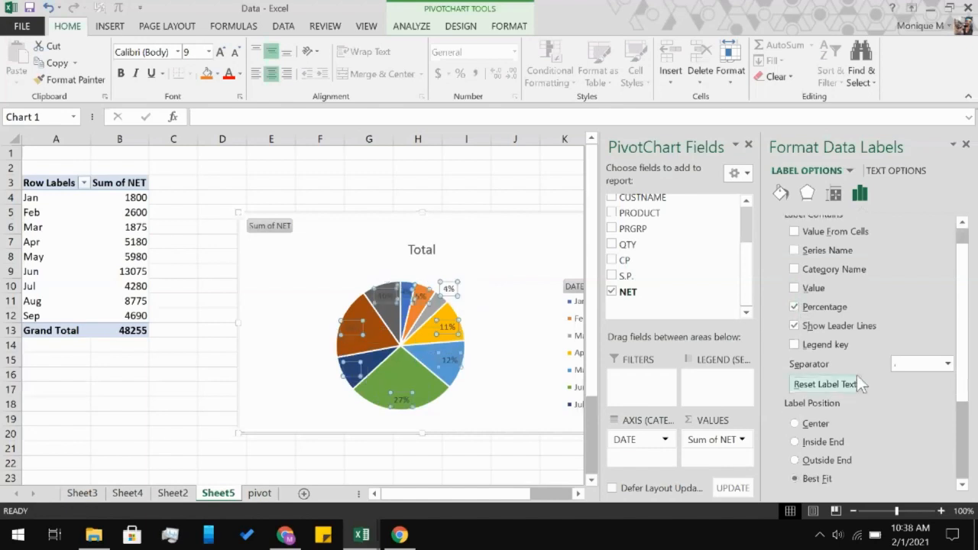
scroll(872, 354, down, 3)
click(825, 398)
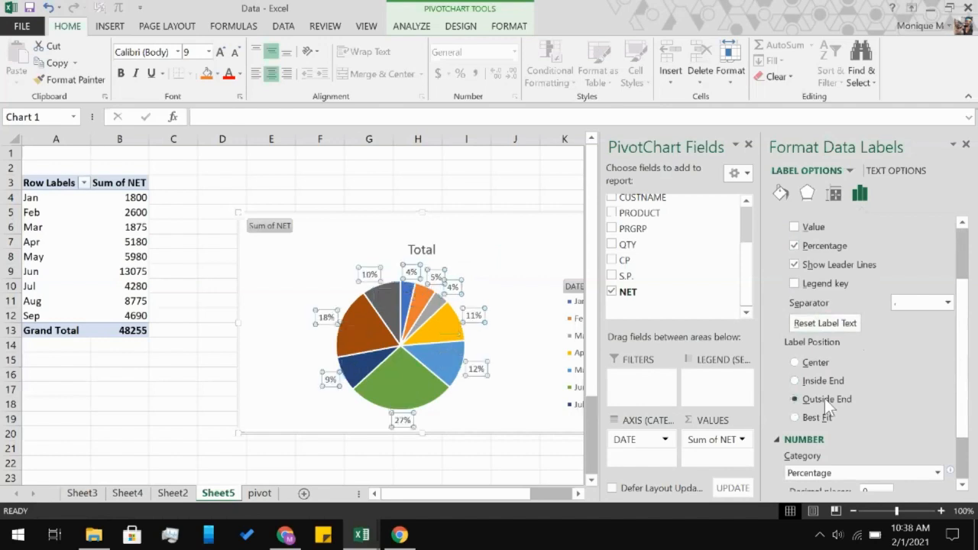
scroll(824, 398, down, 3)
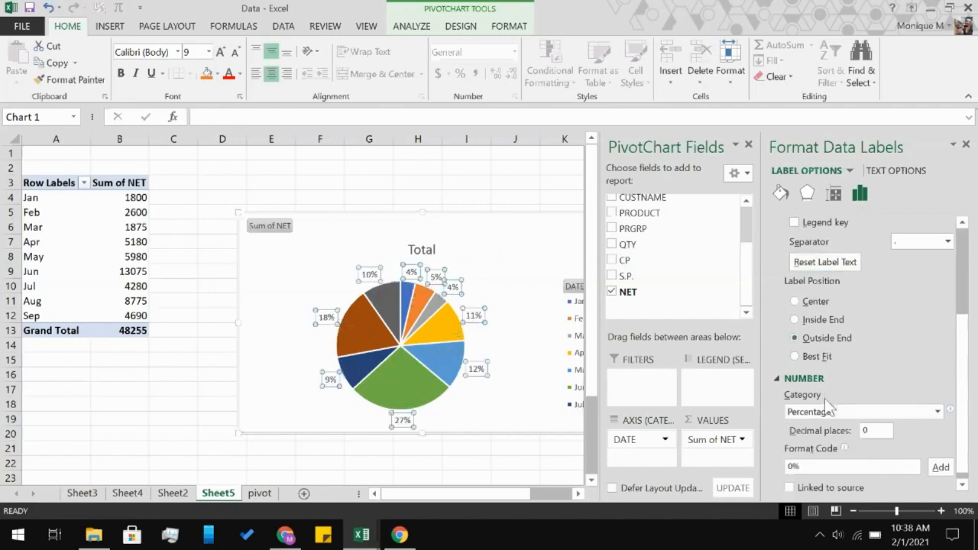
scroll(824, 398, down, 1)
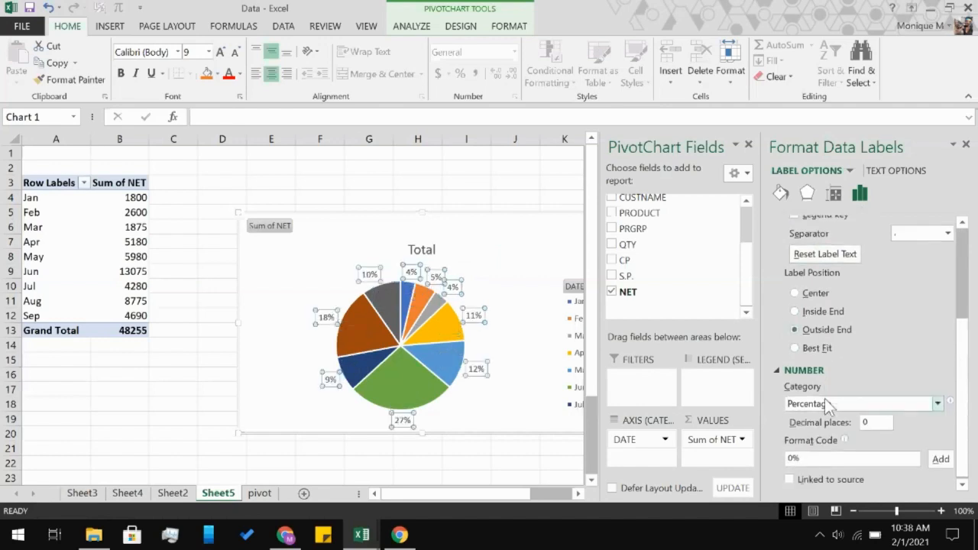
click(512, 270)
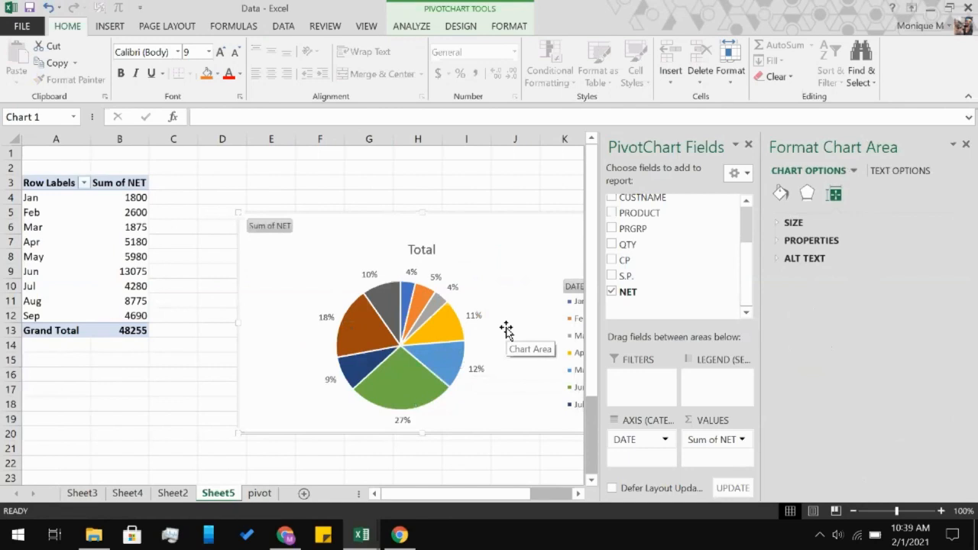
Enlarge the pie chart's legend upward so it has room for all months from Jan to Sep
scroll(506, 328, right, 1)
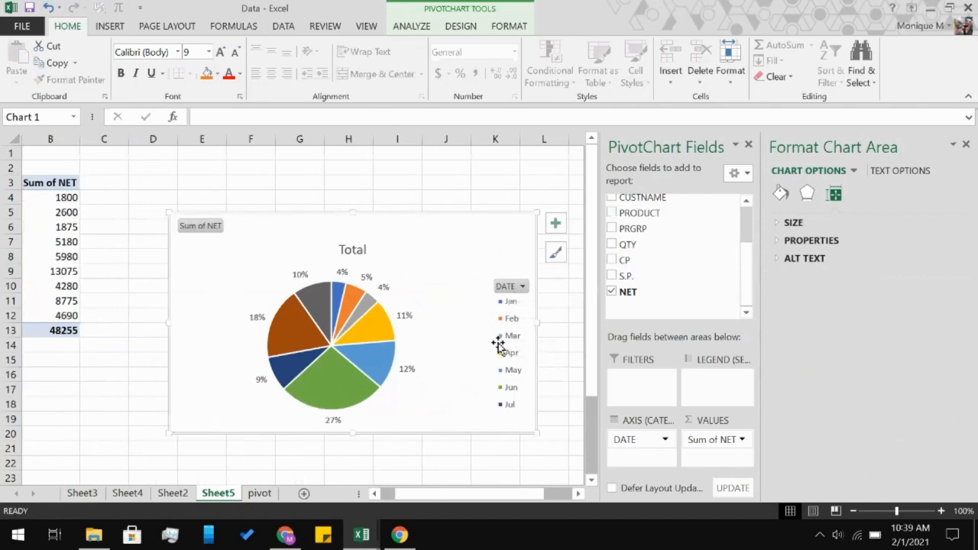
click(505, 345)
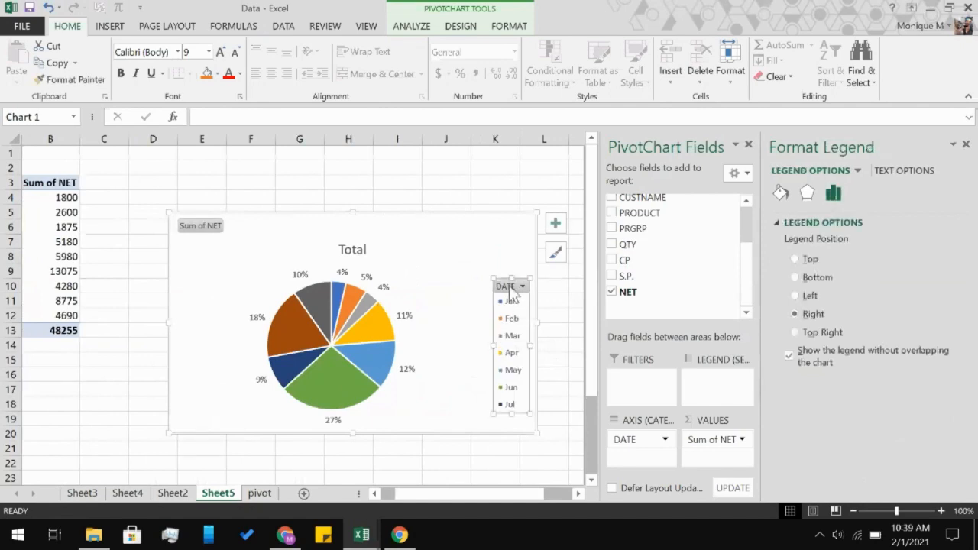
drag(510, 277, 502, 251)
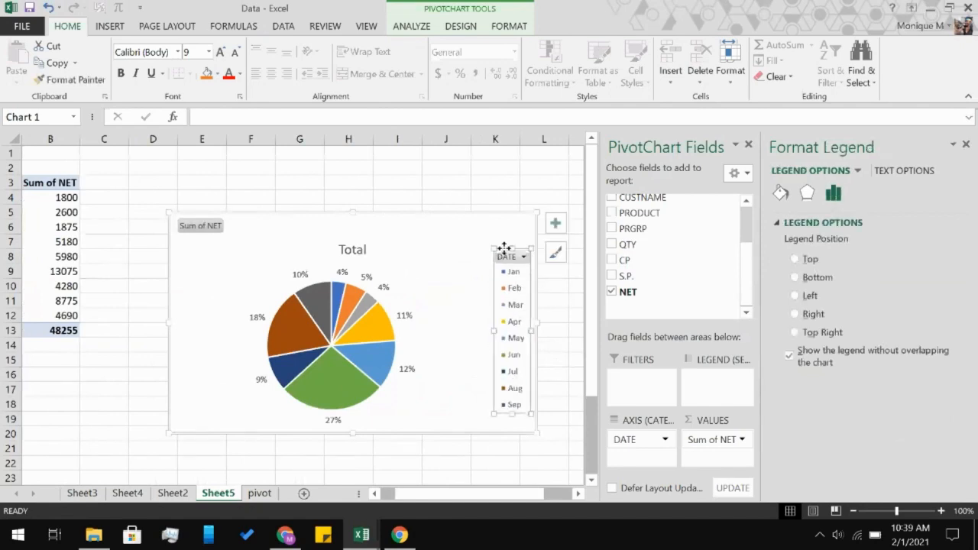
click(544, 179)
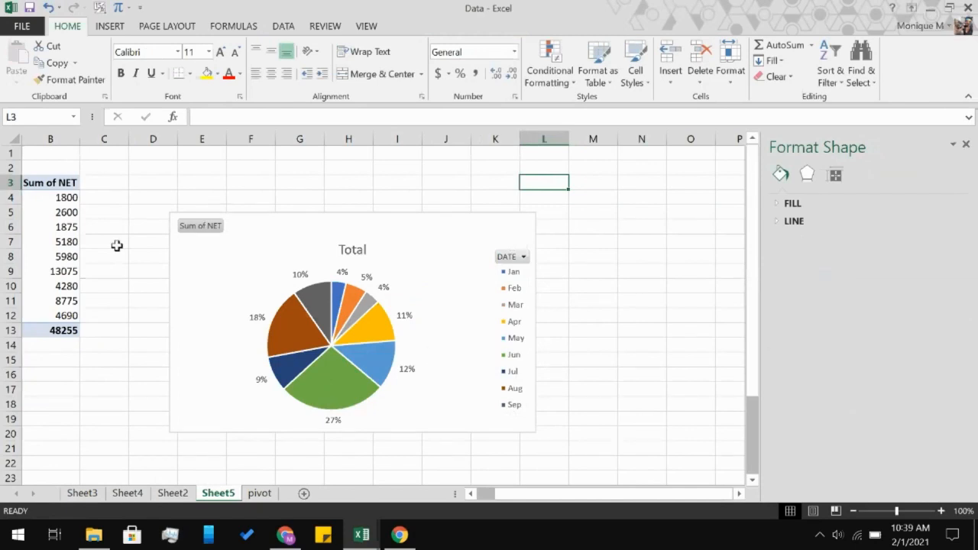
Select a value in the NET PivotTable, close the Format Shape settings and look through the PivotTable's field list
click(78, 244)
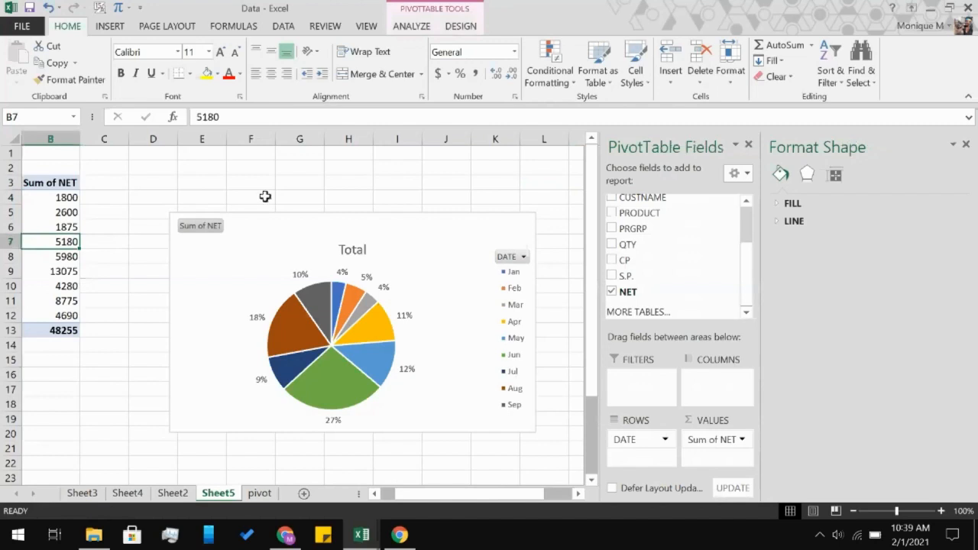
click(967, 144)
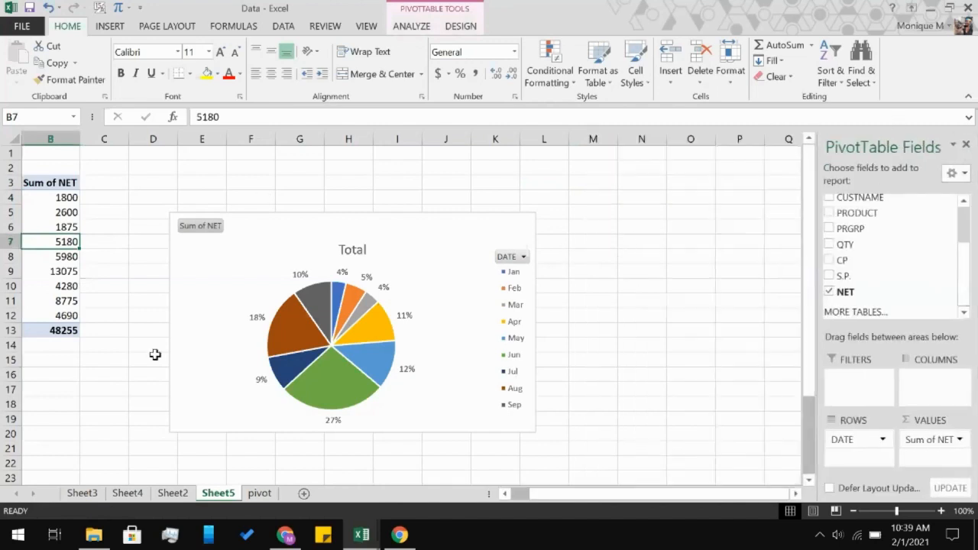
scroll(154, 354, left, 1)
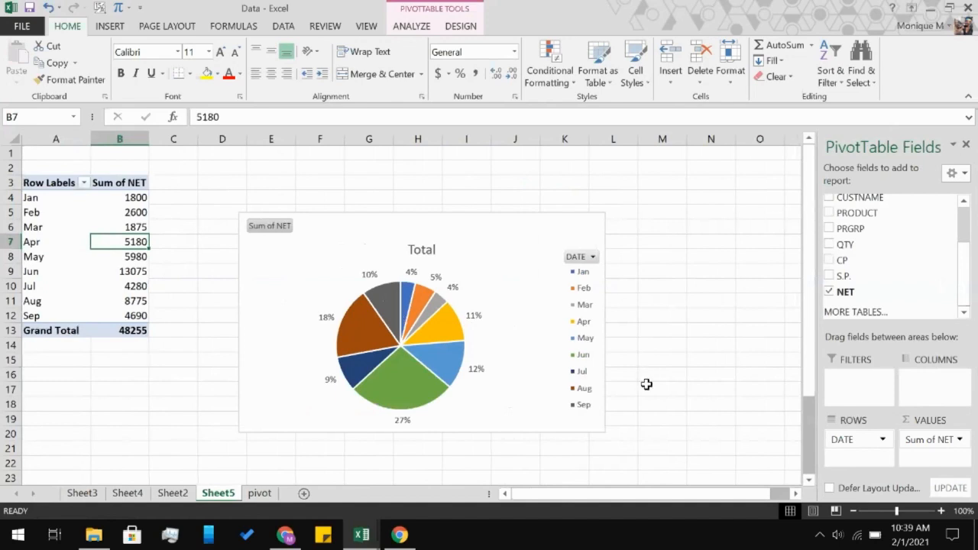
scroll(887, 247, up, 3)
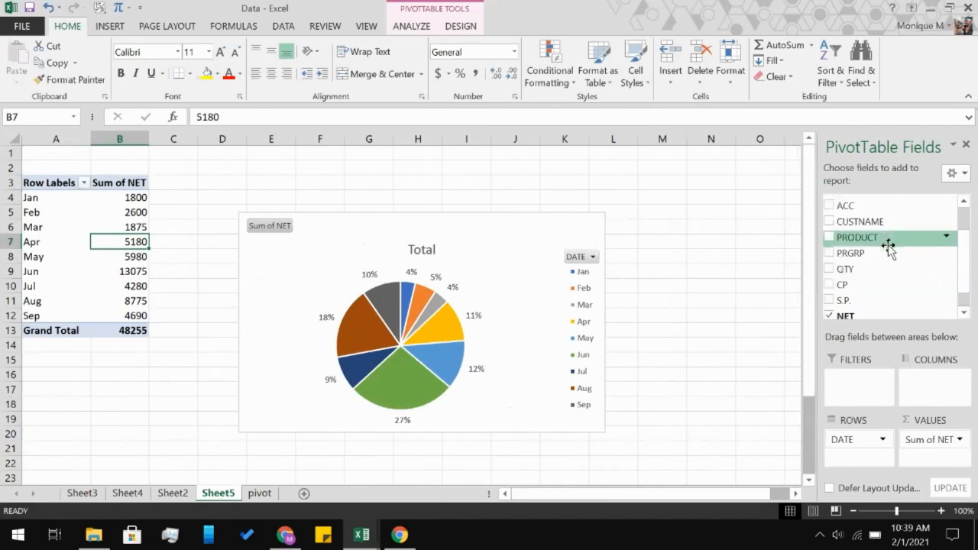
scroll(889, 247, down, 1)
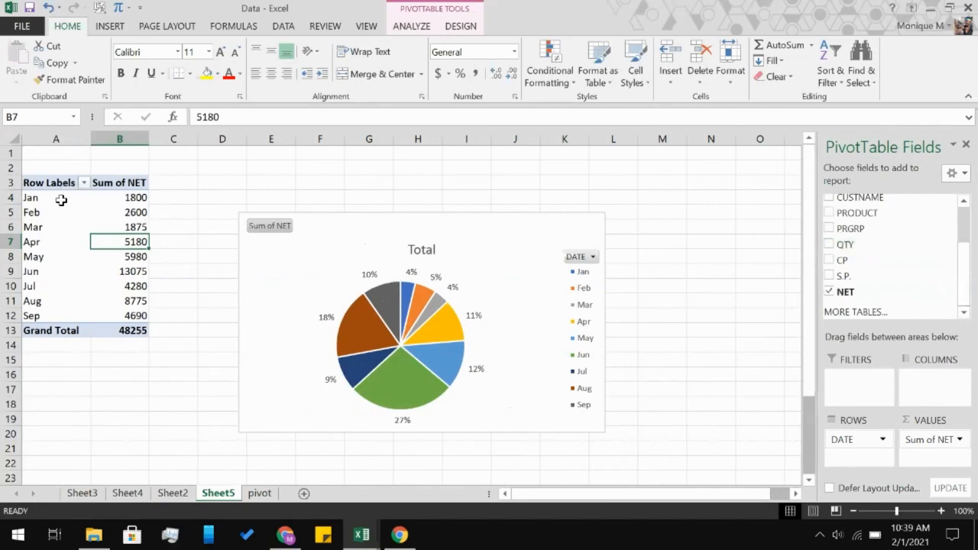
Group the PivotTable's DATE row labels by both Months and Years
click(38, 242)
right_click(45, 242)
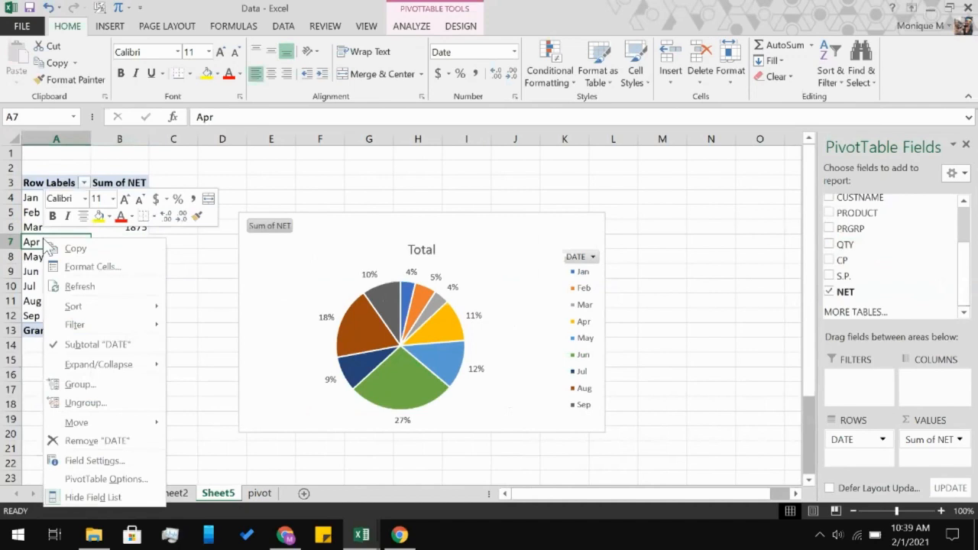
click(120, 389)
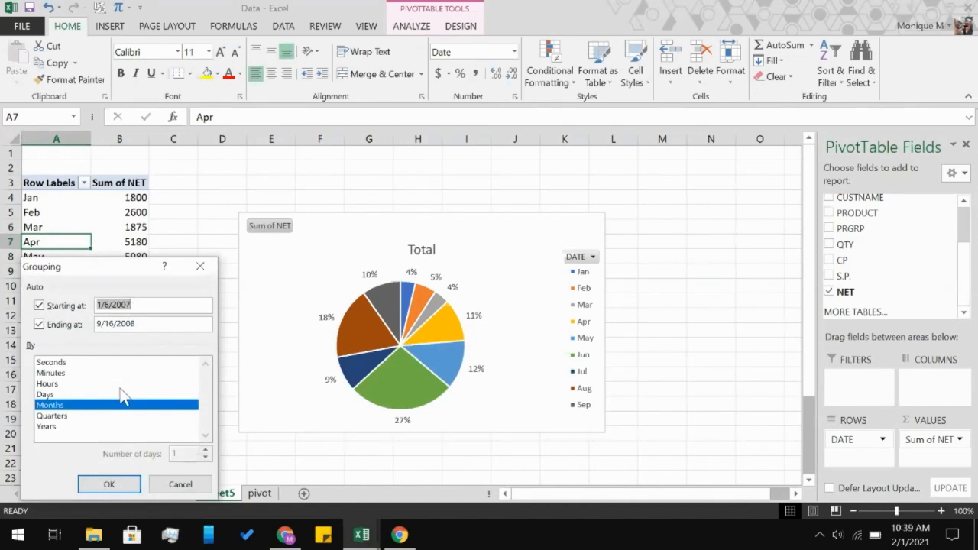
click(94, 426)
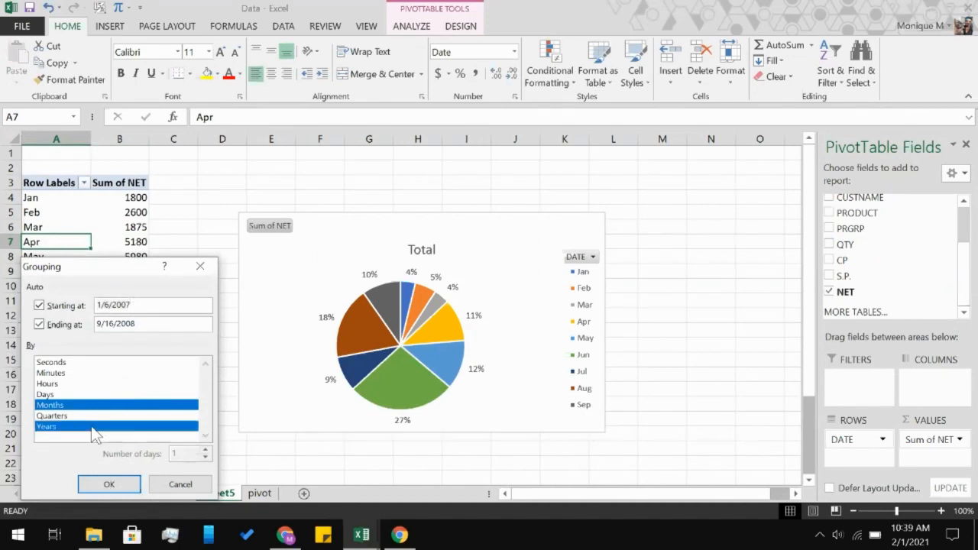
click(106, 429)
click(106, 427)
key(Return)
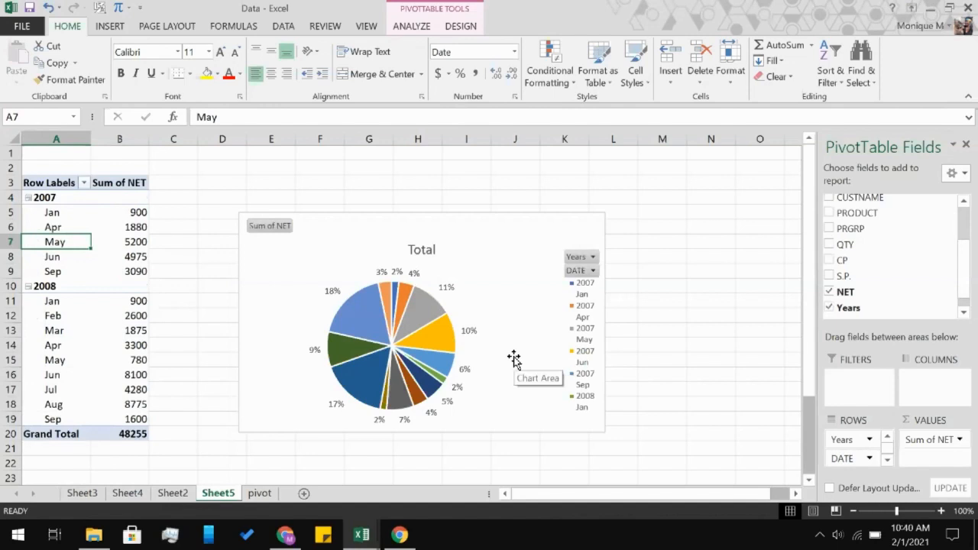
Open the grouping commands for the month row labels under 2007 in the PivotTable
mouse_move(442, 373)
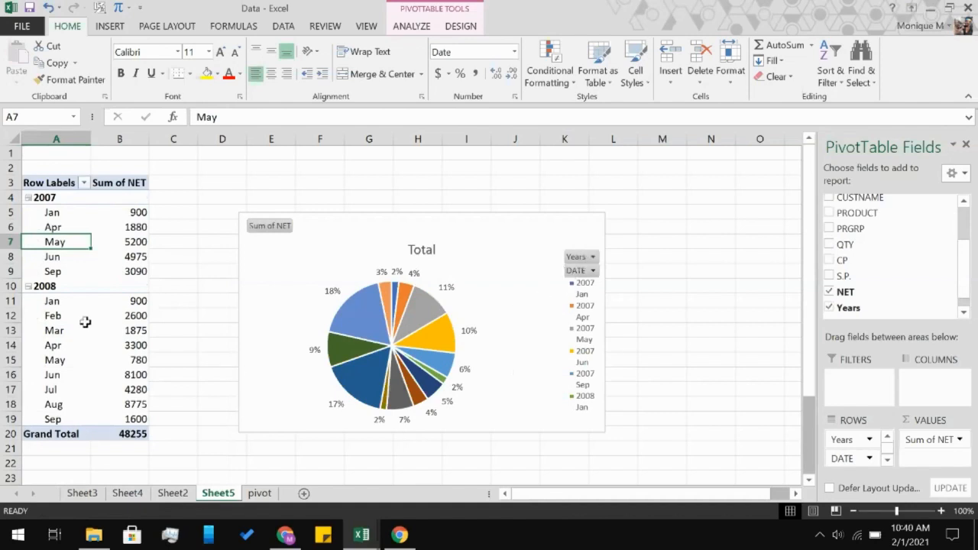
right_click(60, 244)
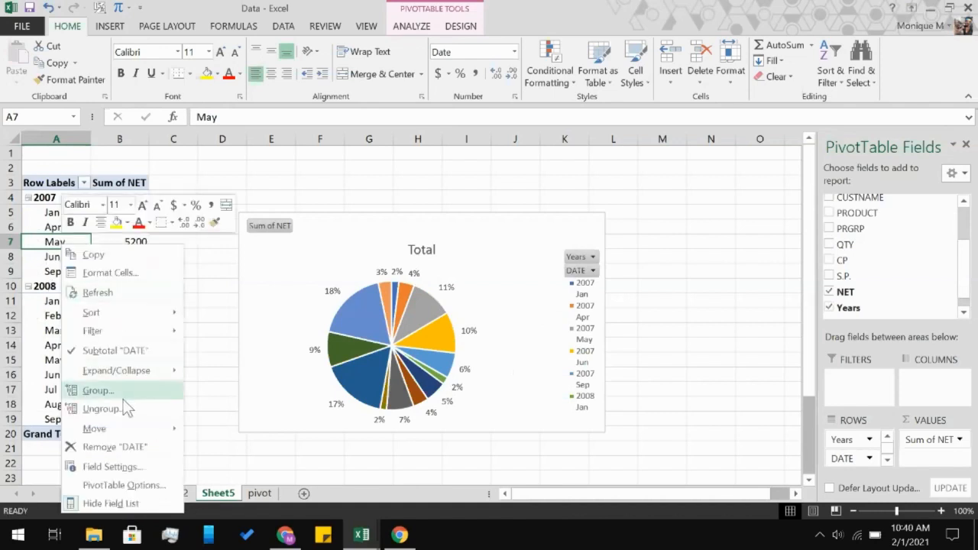